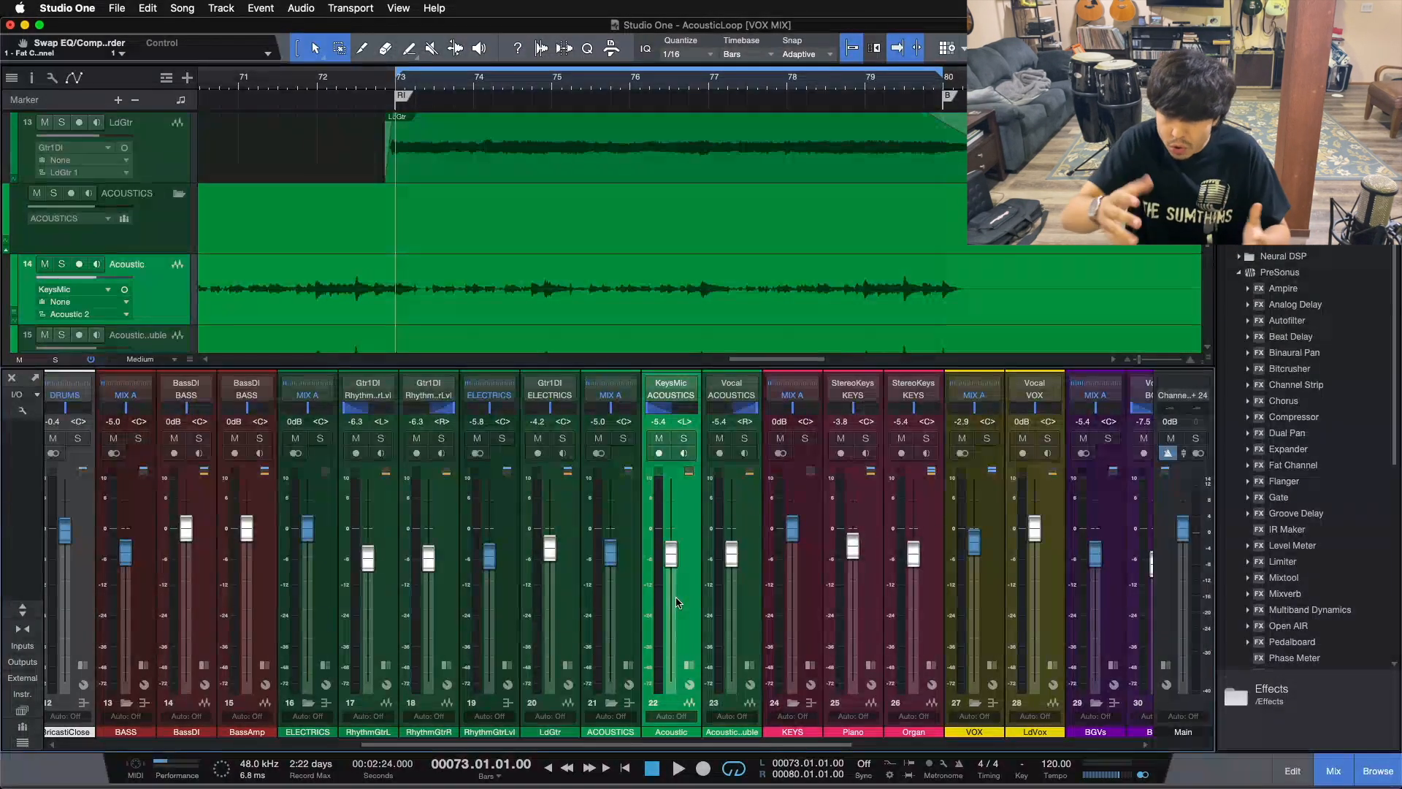
Set the loop range to the CH2 section, bars 66 to 73
{"action": "left_click_drag", "start_coordinate": [688, 744], "coordinate": [850, 757]}
{"action": "scroll", "coordinate": [806, 70], "scroll_direction": "down", "scroll_amount": 5}
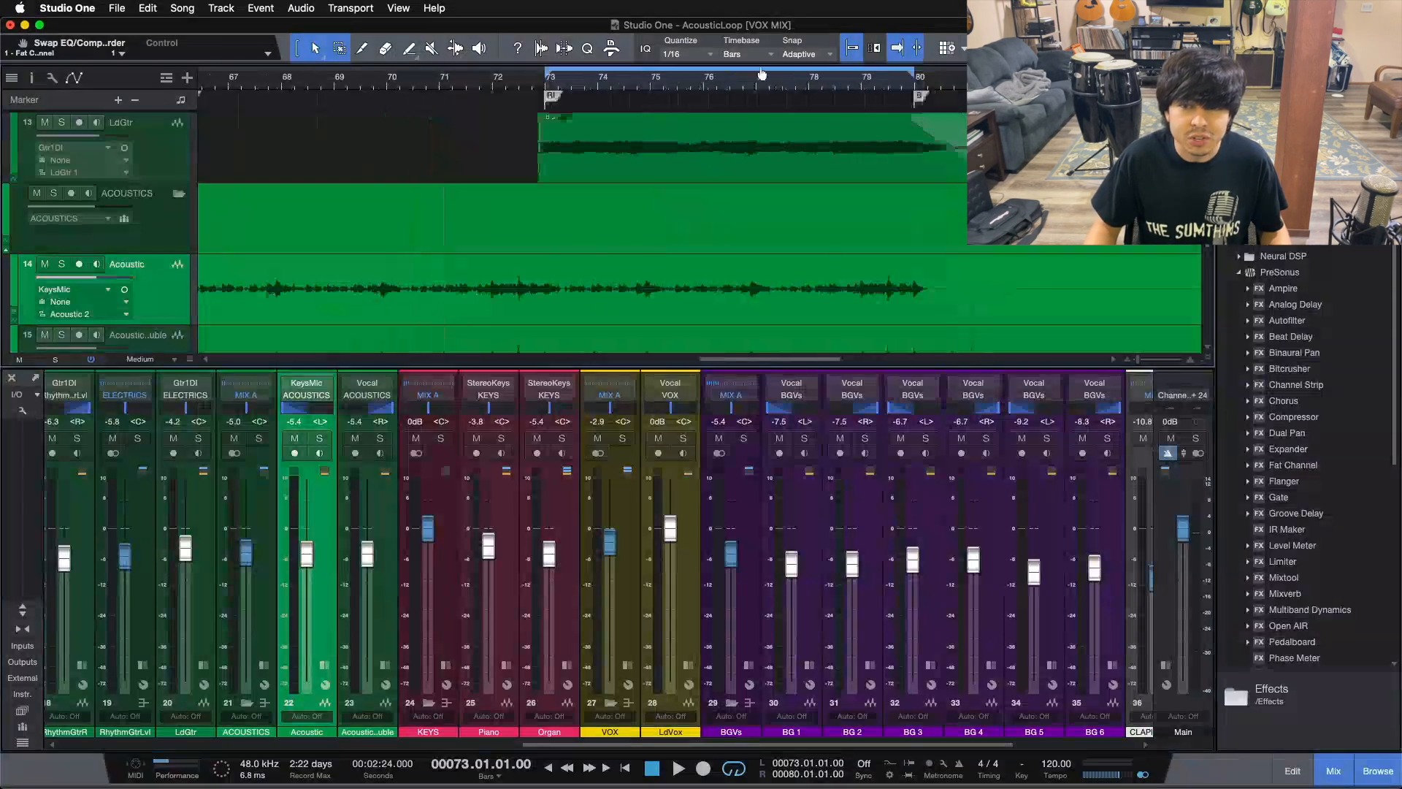
{"action": "double_click", "coordinate": [626, 102]}
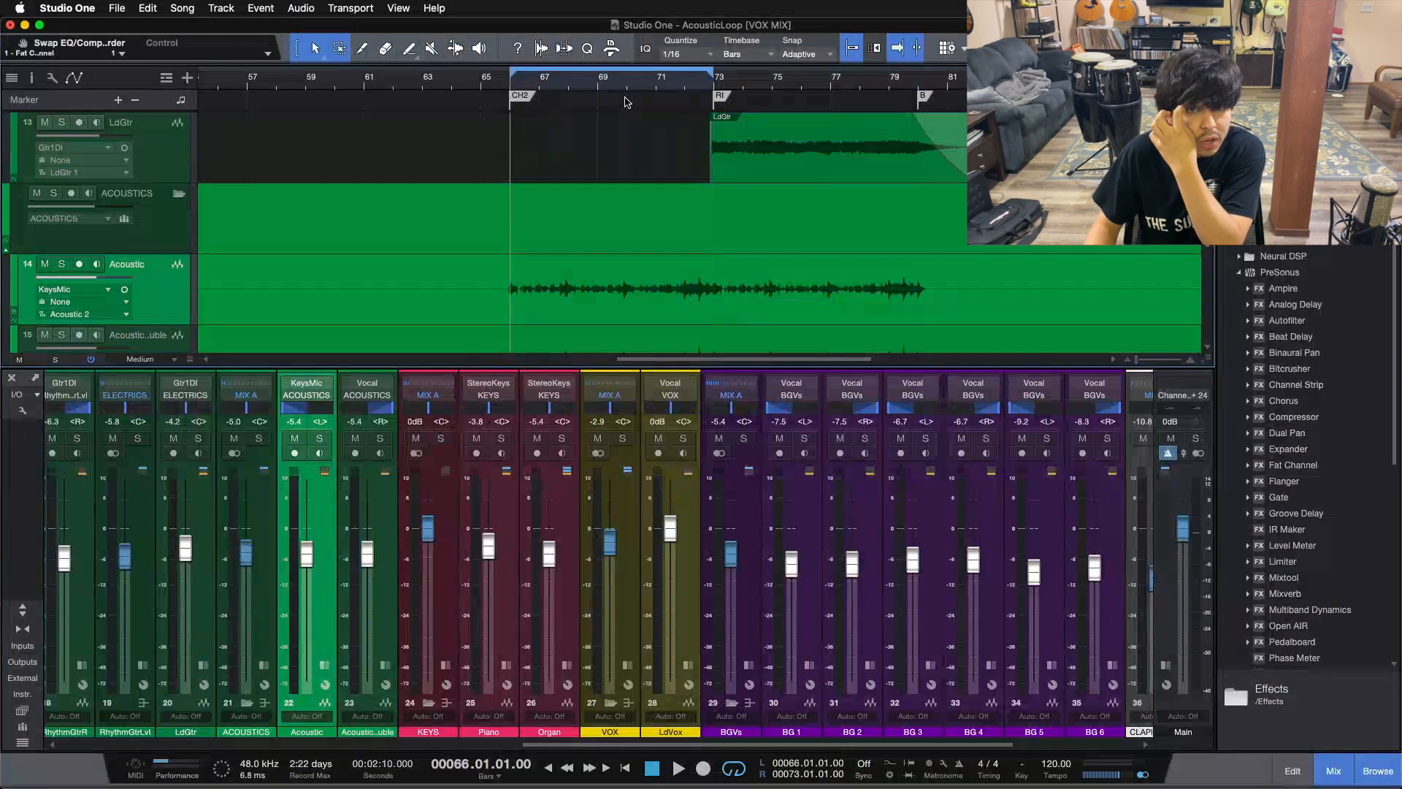
{"action": "scroll", "coordinate": [621, 86], "scroll_direction": "up", "scroll_amount": 5}
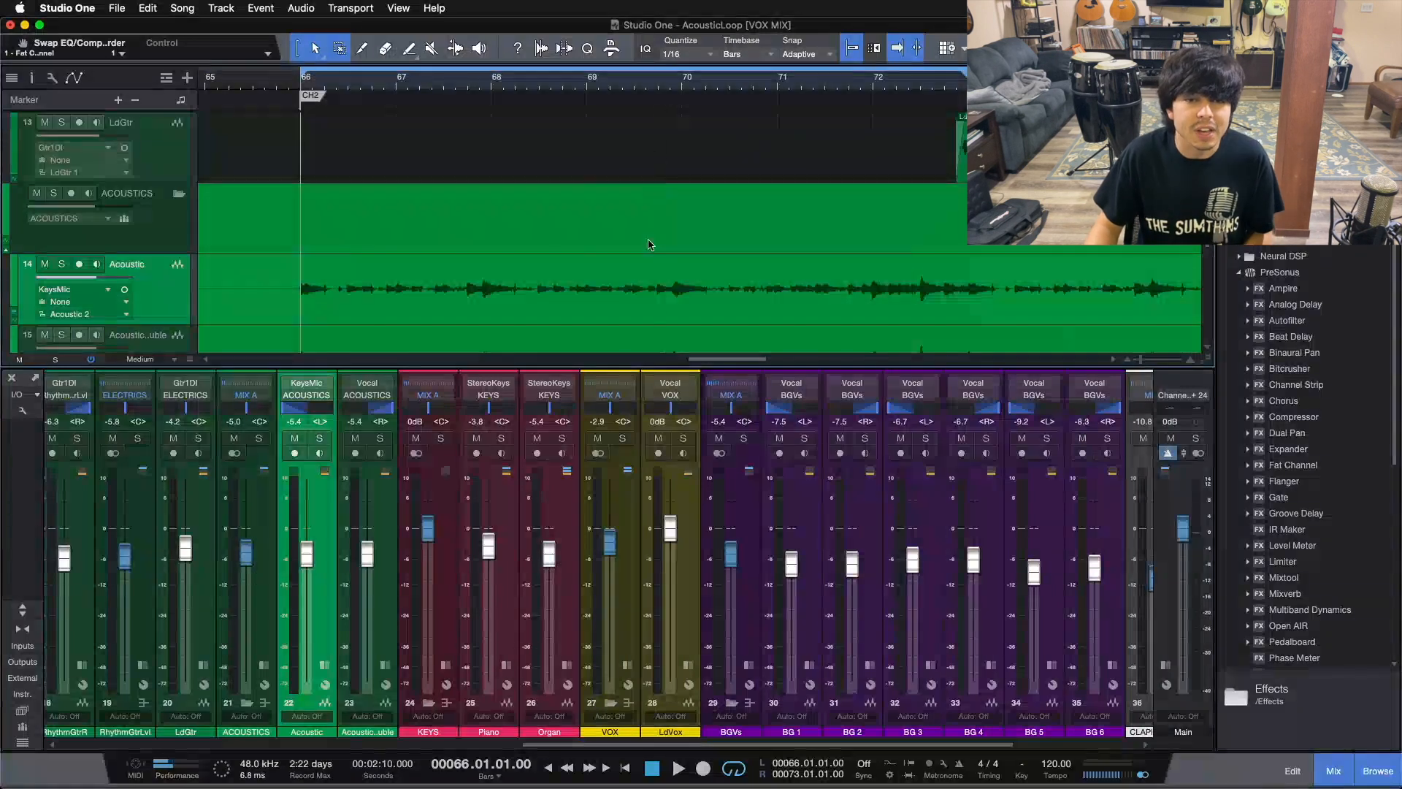
Bring the vocal tracks into view and expand the VOX bus channel to show its inserts and sends
{"action": "scroll", "coordinate": [651, 241], "scroll_direction": "down", "scroll_amount": 3}
{"action": "scroll", "coordinate": [651, 243], "scroll_direction": "down", "scroll_amount": 3}
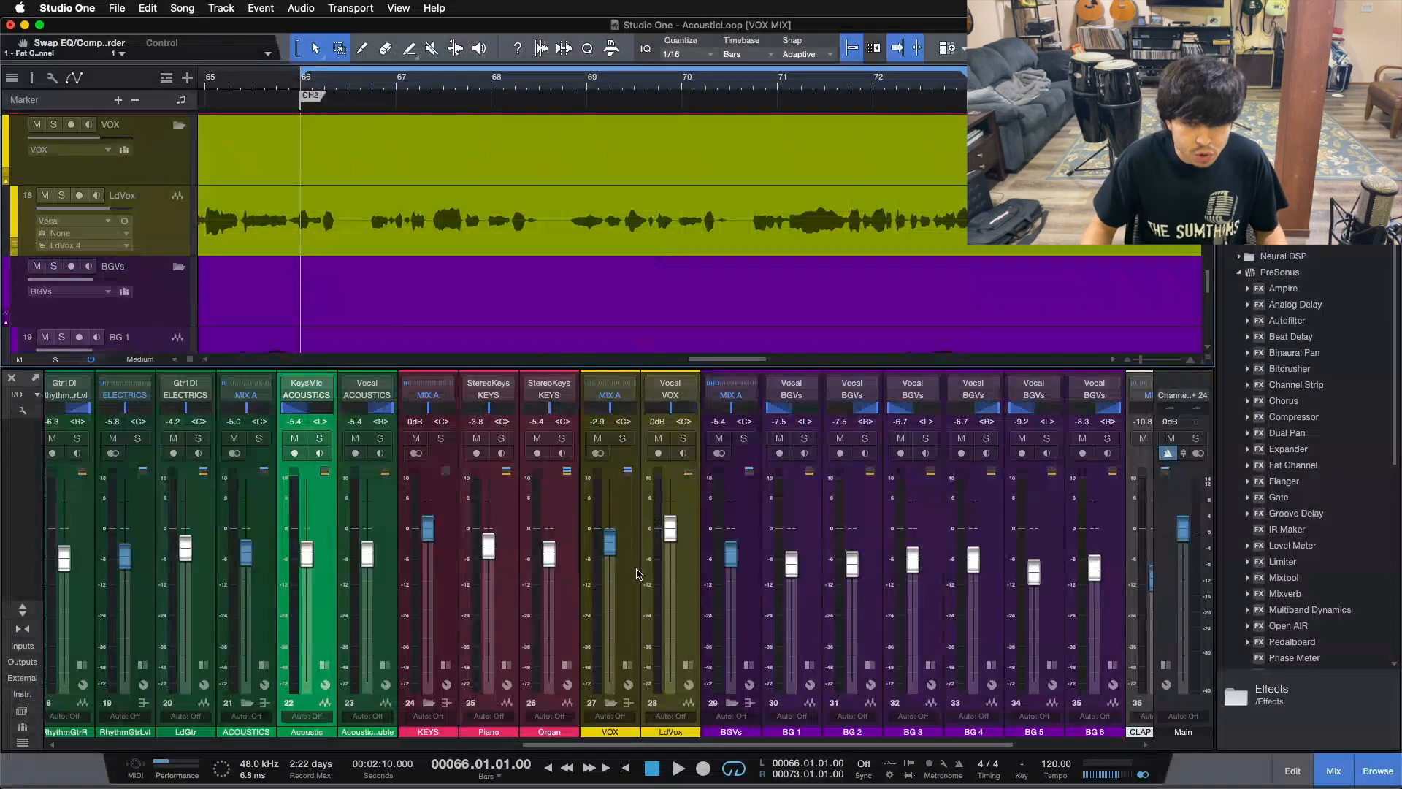
{"action": "left_click", "coordinate": [628, 666]}
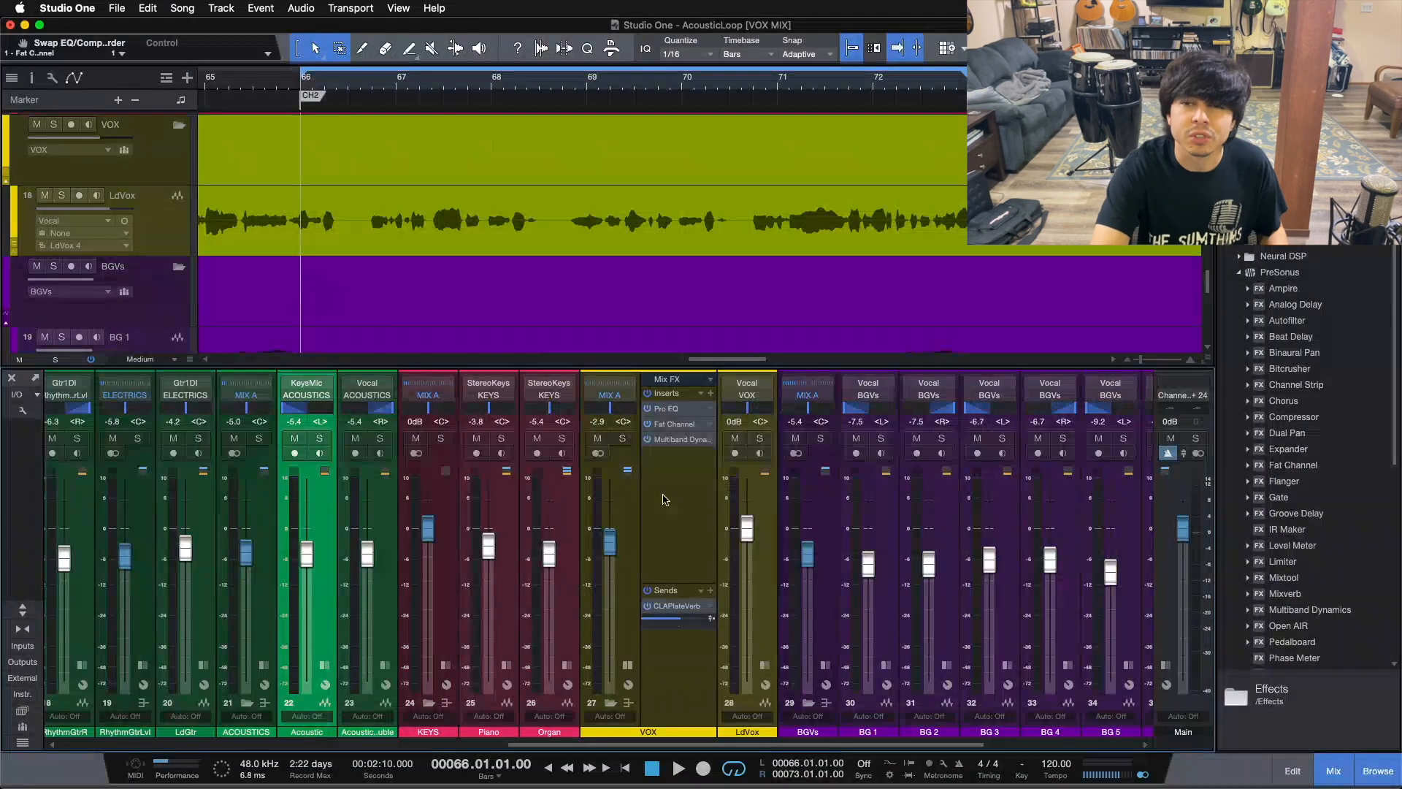
Play the looped CH2 section, solo the VOX bus with its CLAPlateVerb send bypassed, and stop playback
{"action": "key", "text": "space"}
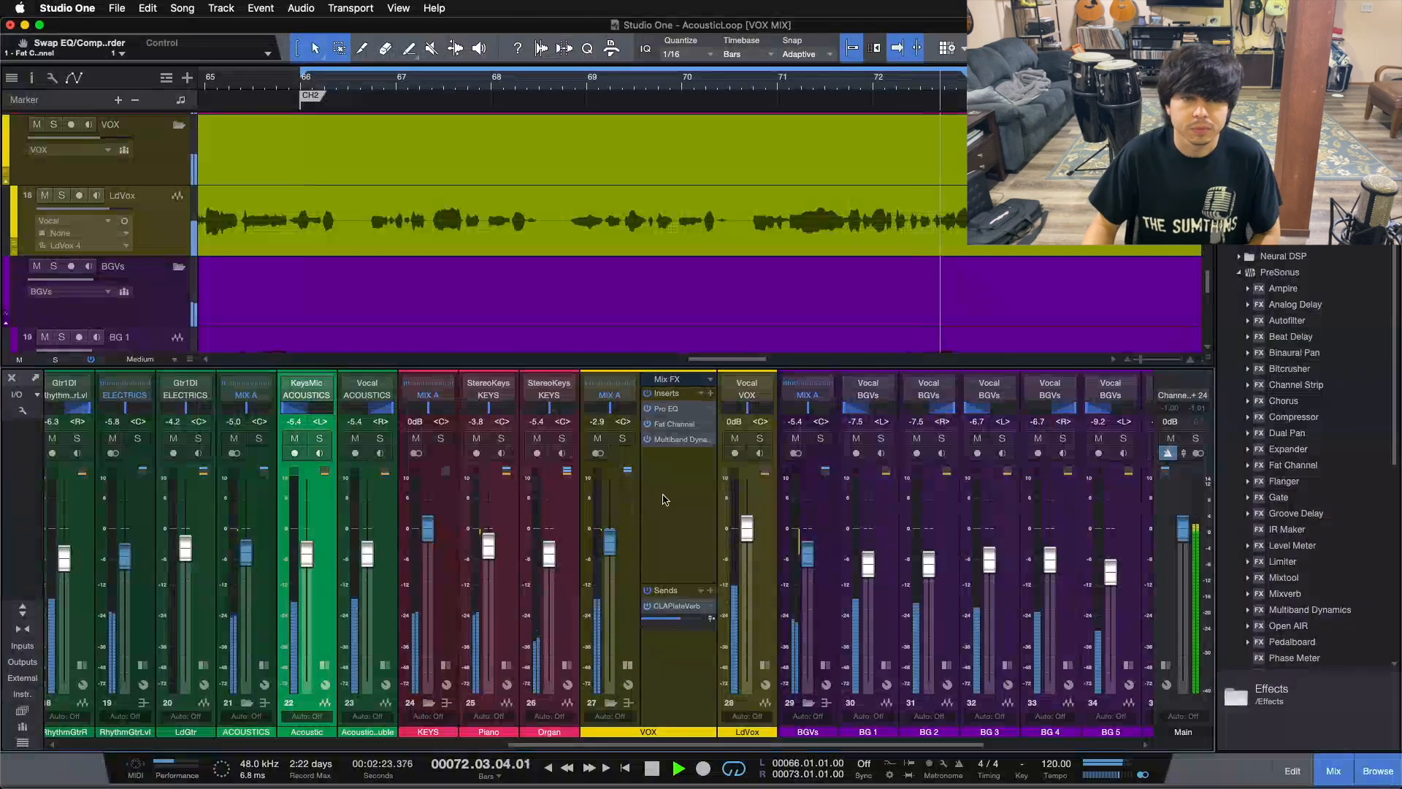
{"action": "left_click", "coordinate": [623, 439]}
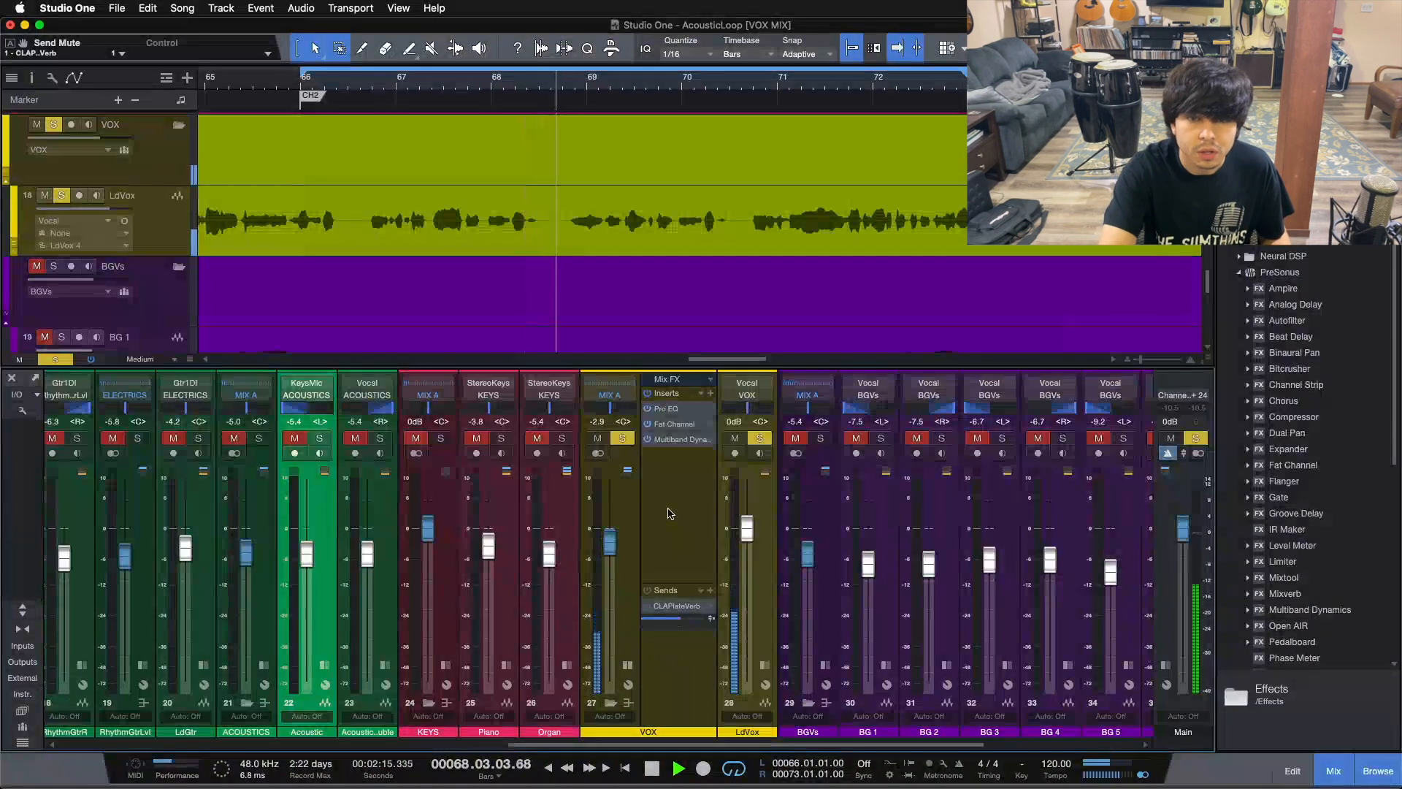
{"action": "key", "text": "space"}
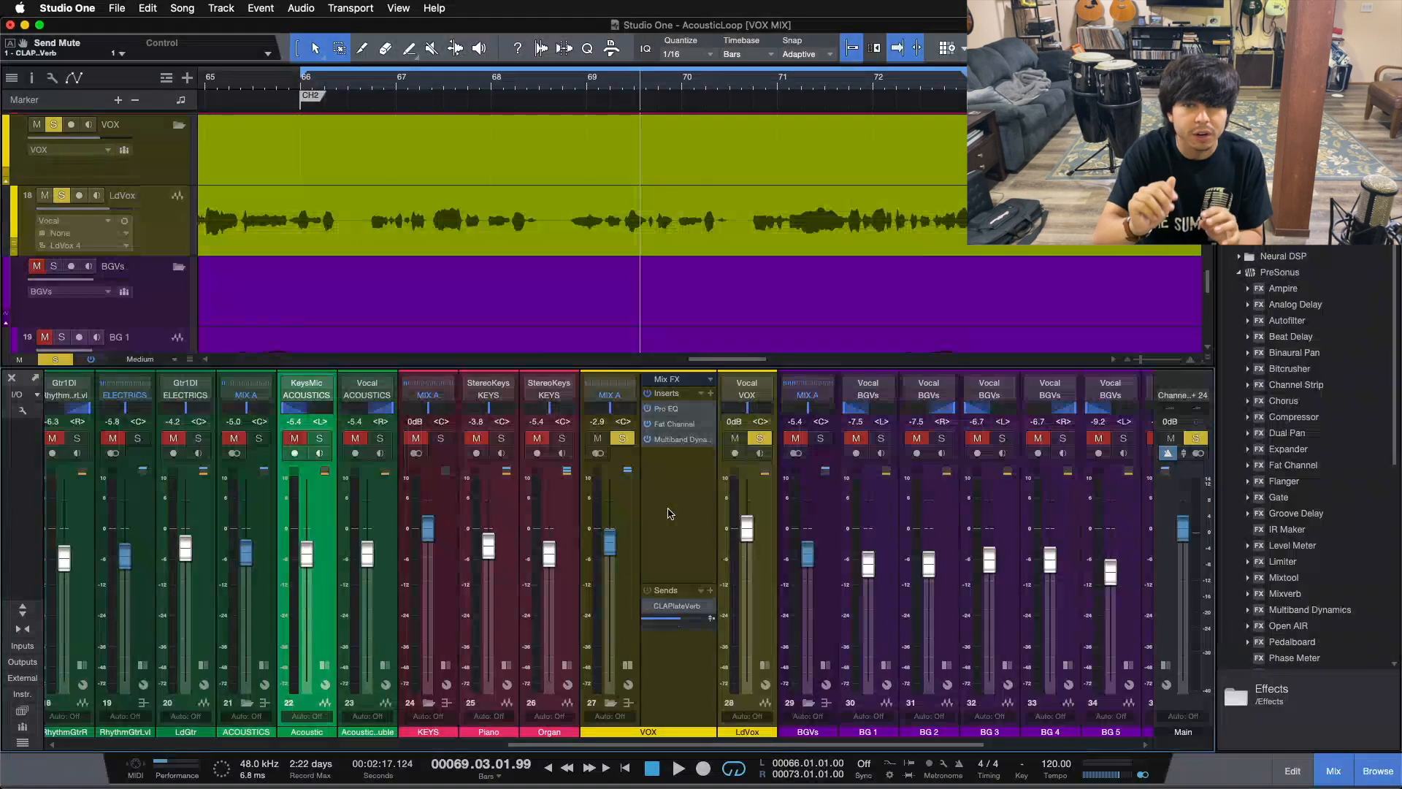
Review the VOX bus inserts: Pro EQ, the Fat Channel compressor and equalizer, and Multiband Dynamics, ending on Pro EQ
{"action": "left_click", "coordinate": [668, 509]}
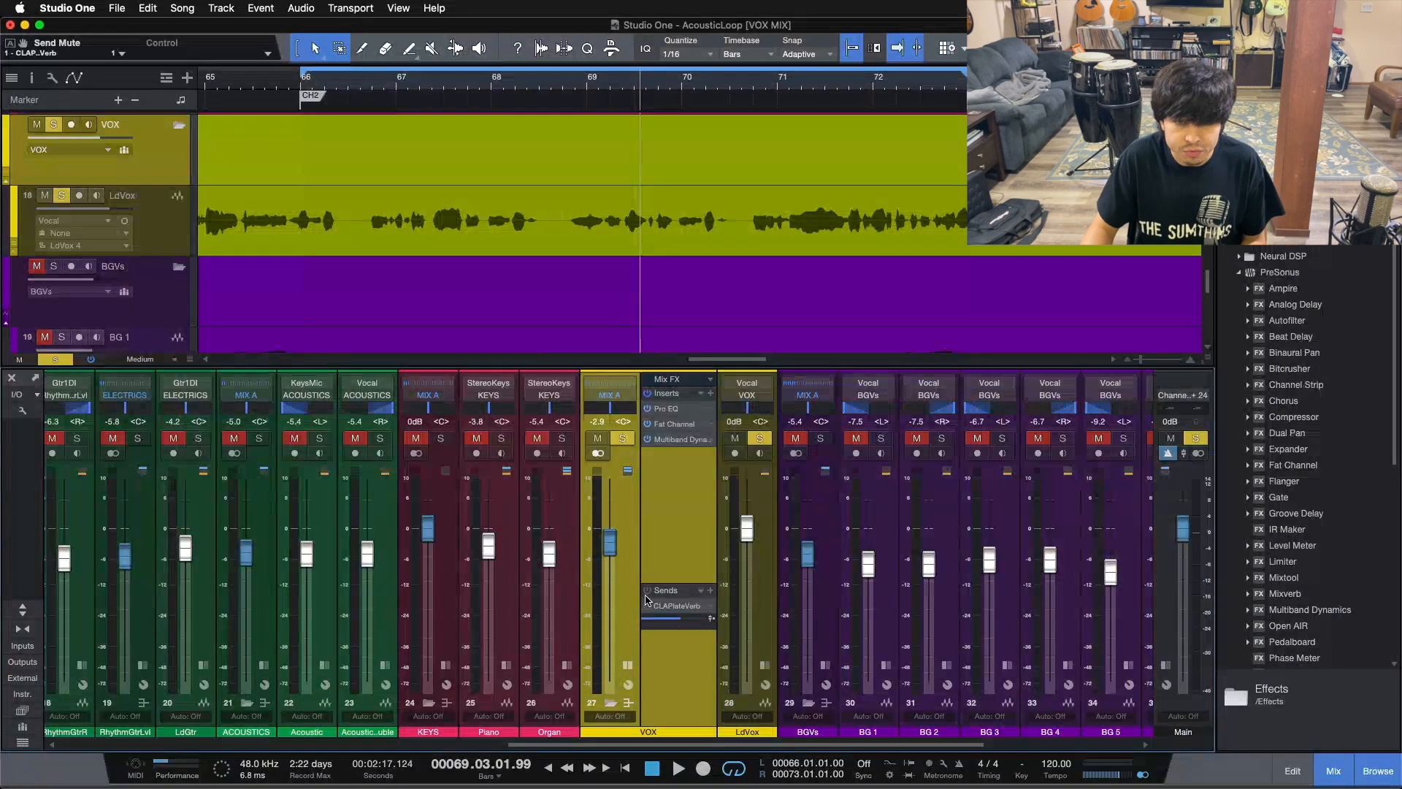
{"action": "left_click", "coordinate": [672, 411]}
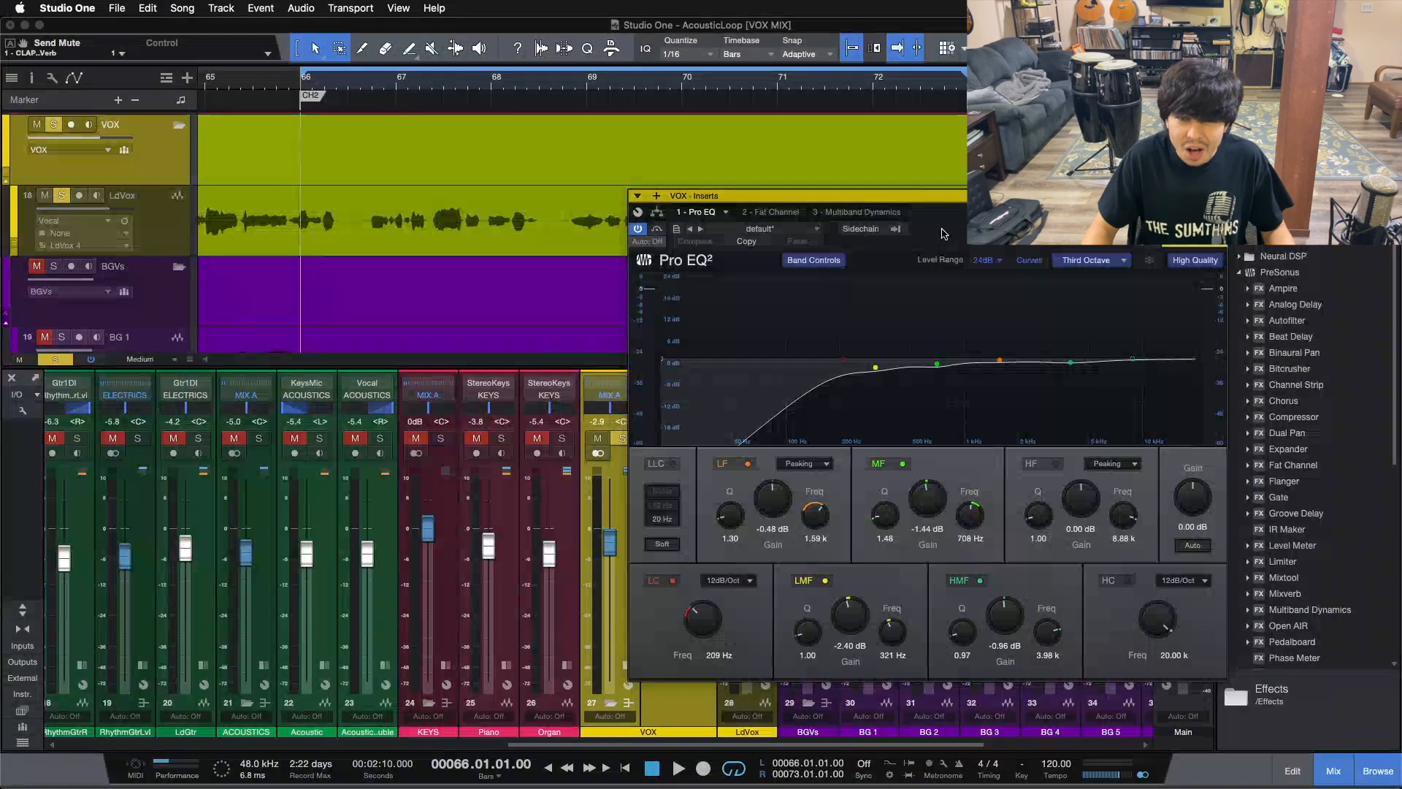
{"action": "left_click_drag", "start_coordinate": [944, 233], "coordinate": [977, 296]}
{"action": "left_click", "coordinate": [816, 275]}
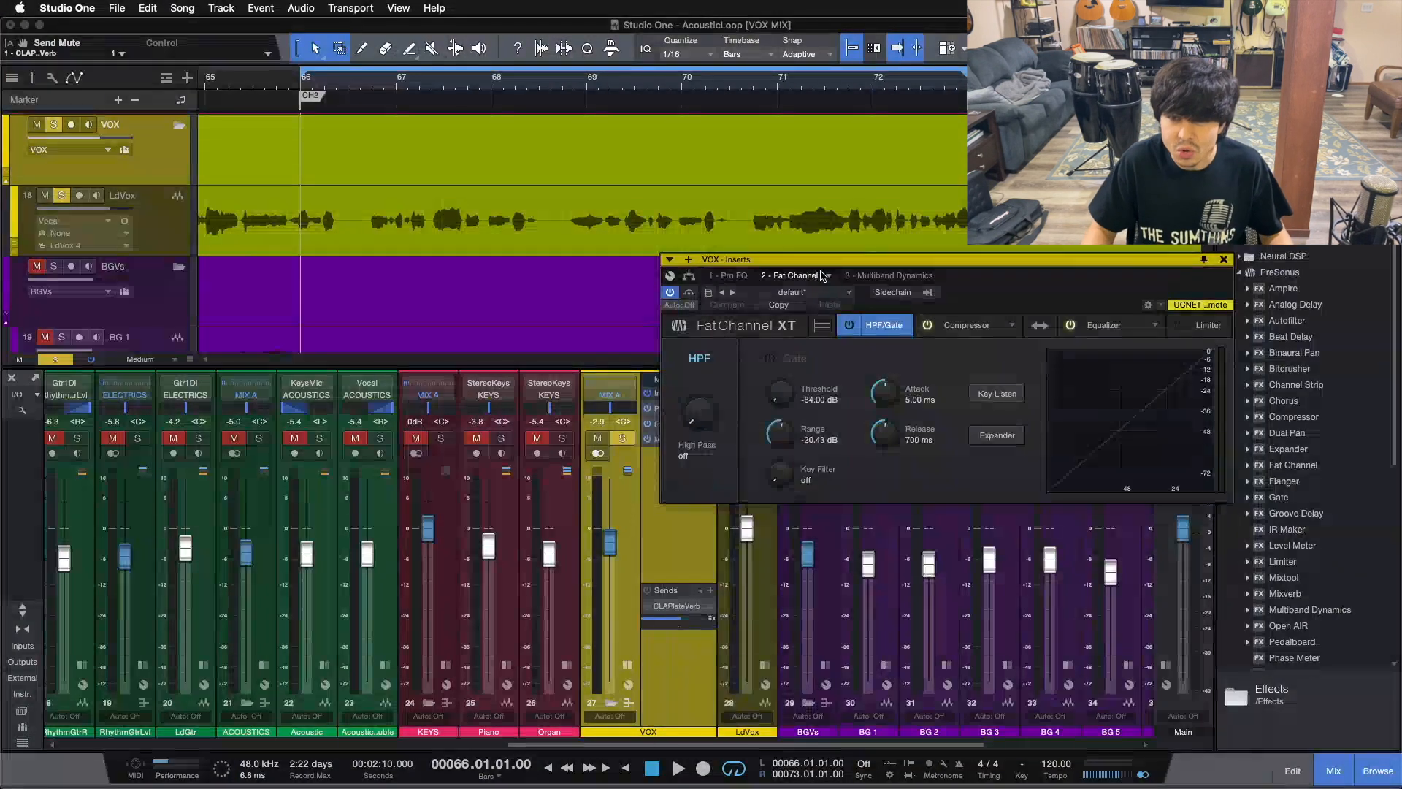
{"action": "left_click", "coordinate": [972, 329]}
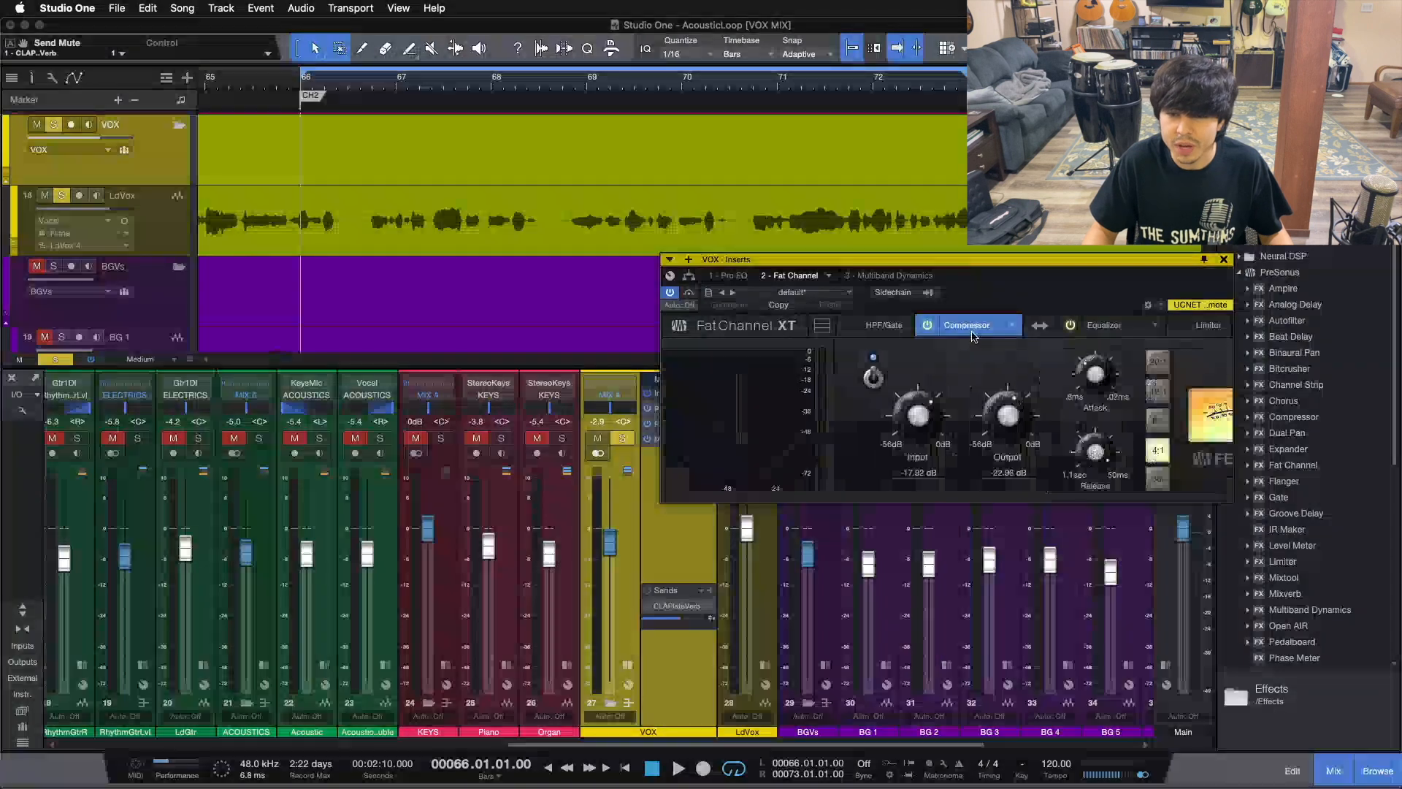
{"action": "left_click", "coordinate": [1103, 326]}
{"action": "left_click", "coordinate": [877, 278]}
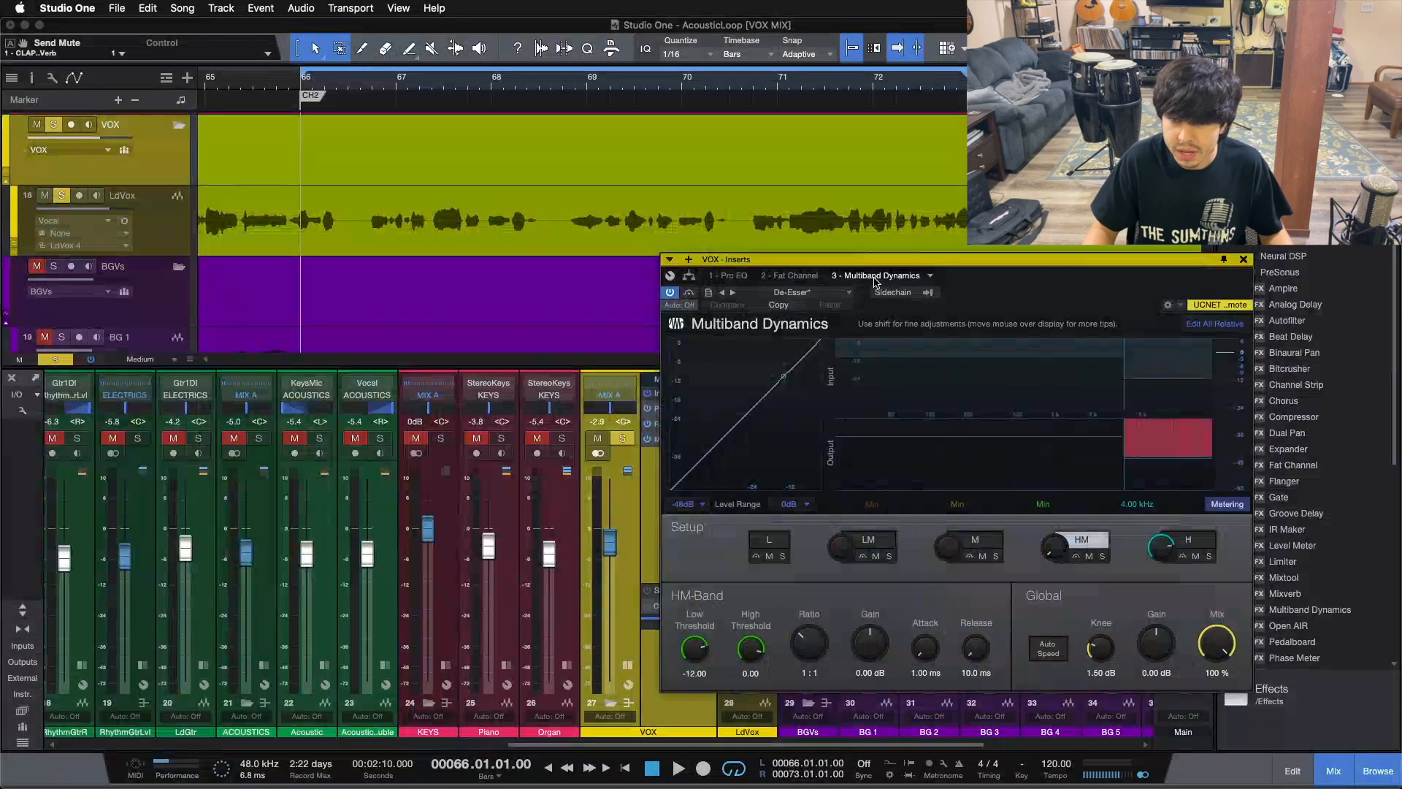
{"action": "left_click", "coordinate": [731, 276]}
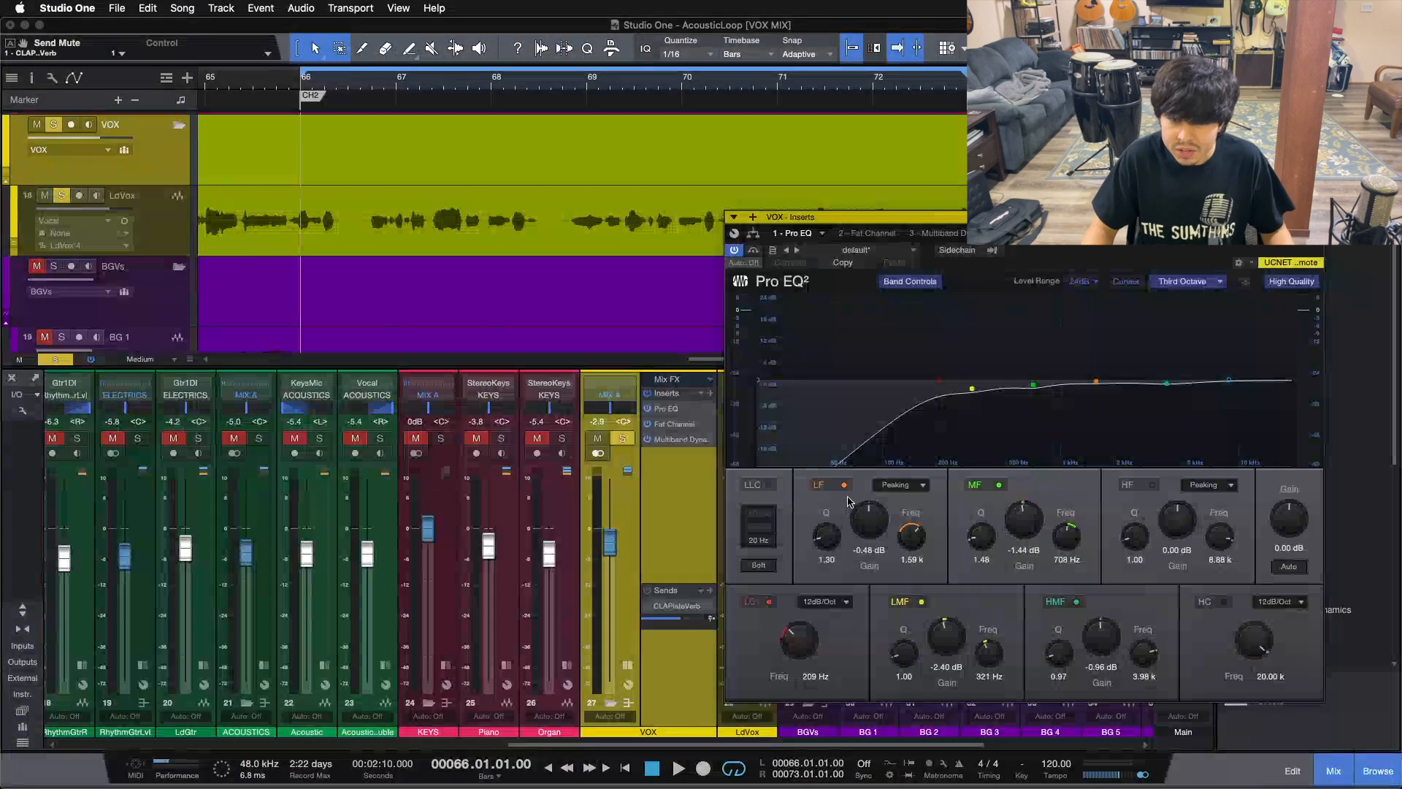
Bypass Fat Channel and Multiband Dynamics on the VOX bus and deactivate Pro EQ's LF, LMF, MF, HMF and LC bands
{"action": "left_click", "coordinate": [647, 423]}
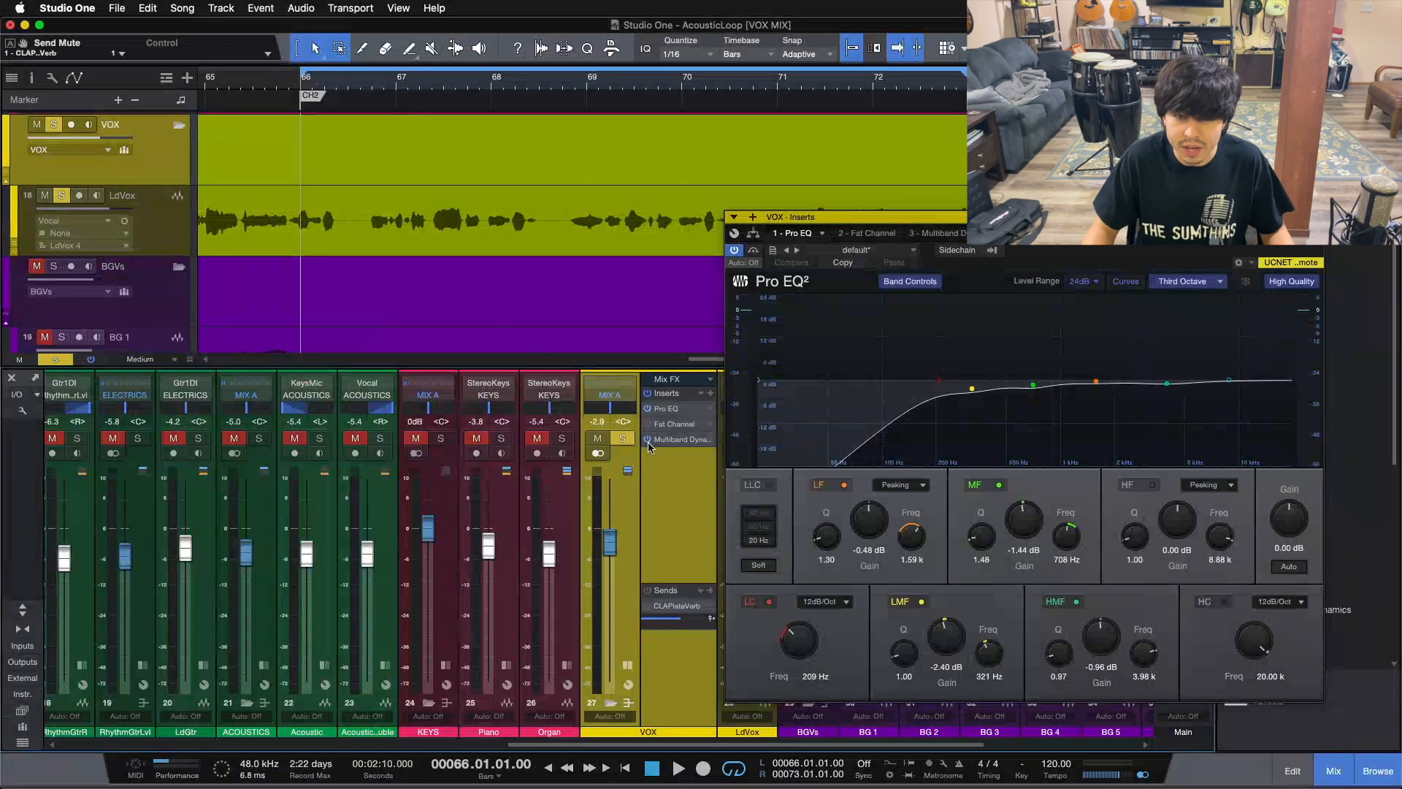
{"action": "left_click", "coordinate": [824, 486]}
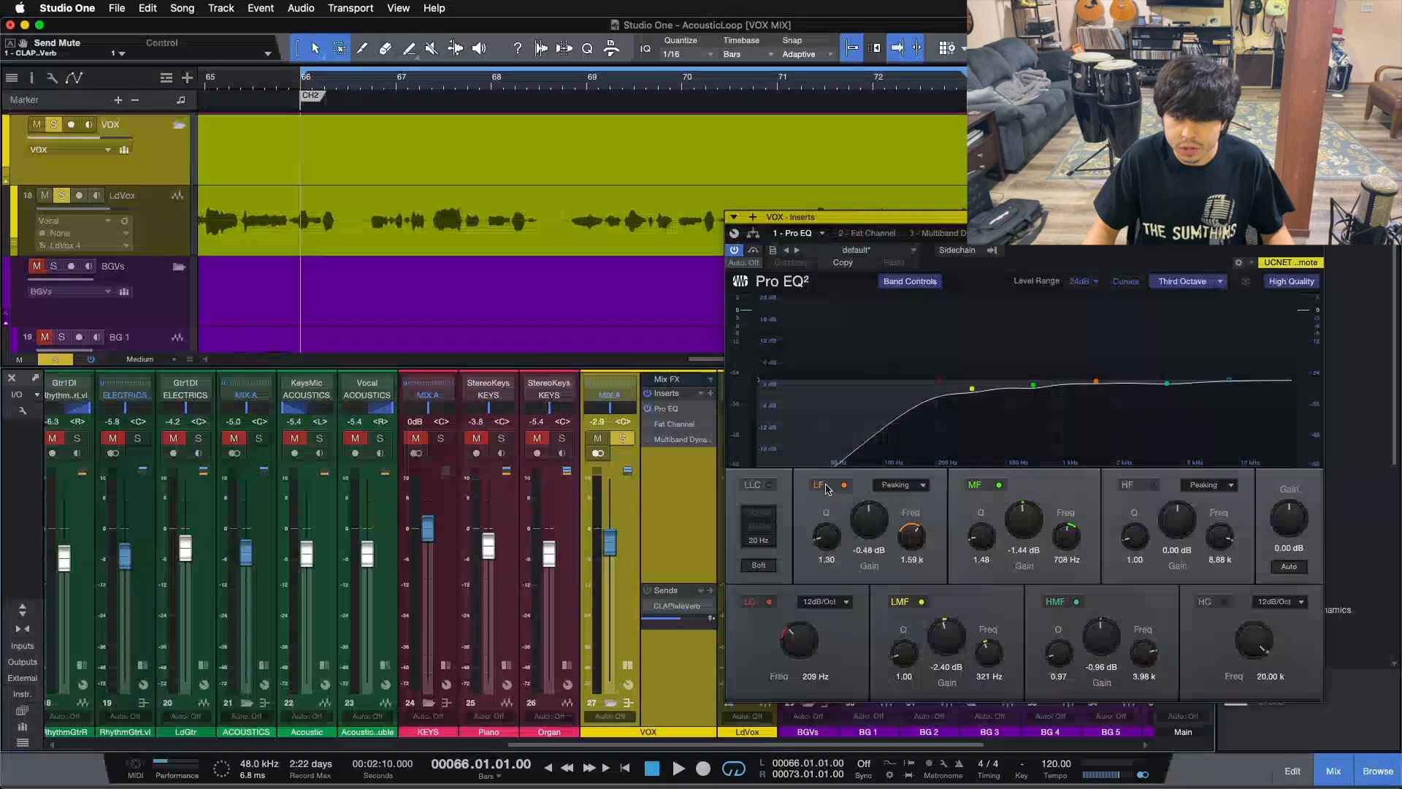
{"action": "left_click", "coordinate": [900, 605]}
{"action": "left_click", "coordinate": [987, 486]}
{"action": "left_click", "coordinate": [1056, 600]}
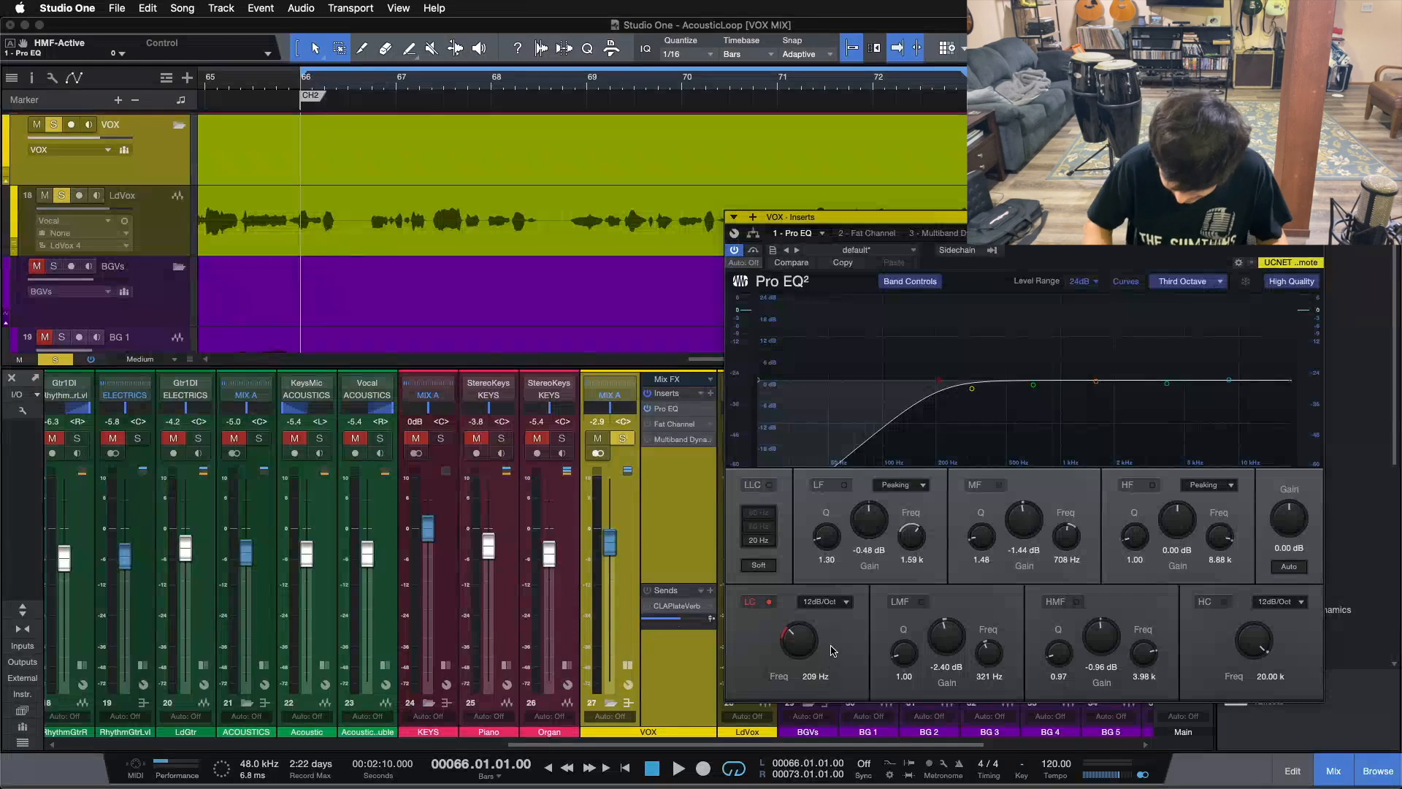
{"action": "left_click", "coordinate": [751, 602]}
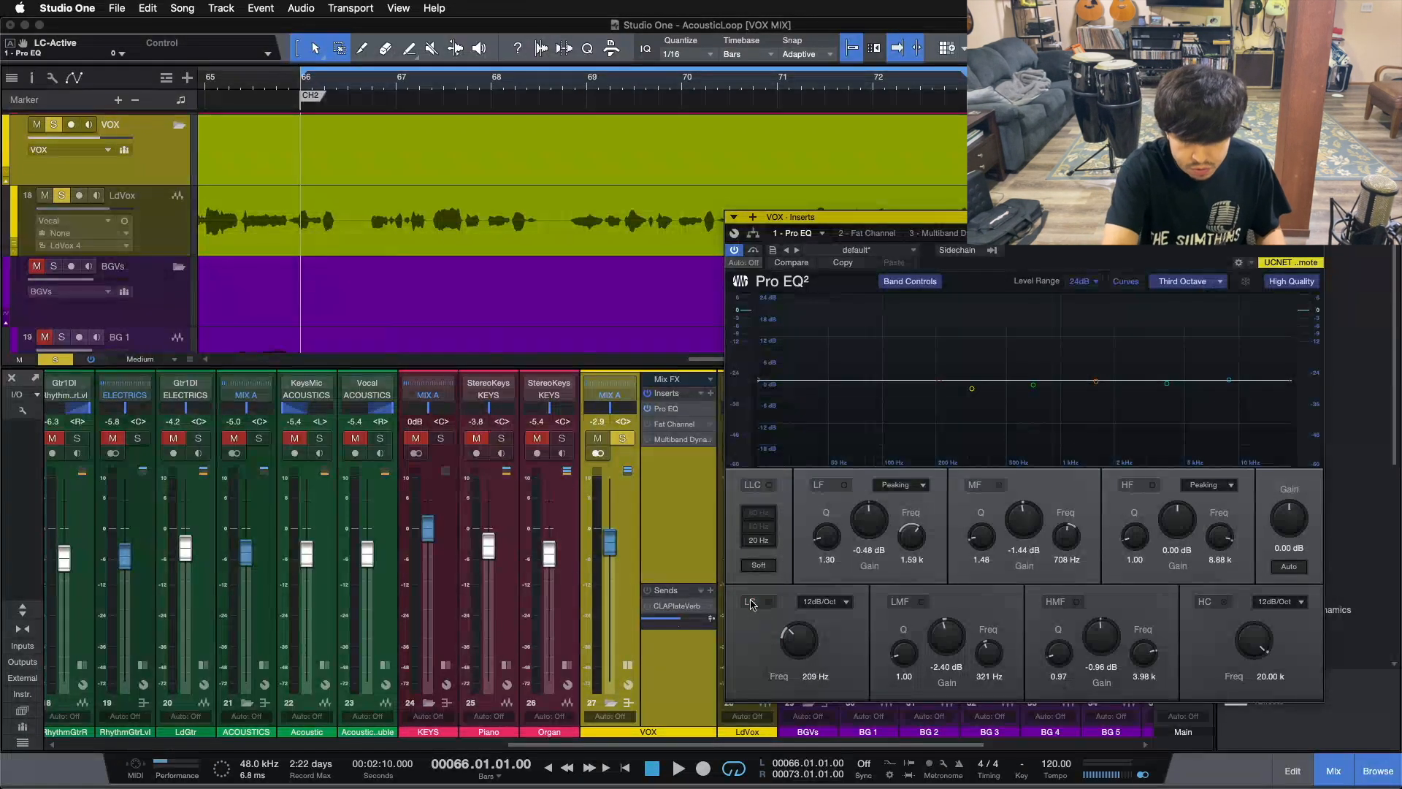
Compare the vocals with Pro EQ's low cut (LC) on and off during playback, leave it active, and stop
{"action": "key", "text": "space"}
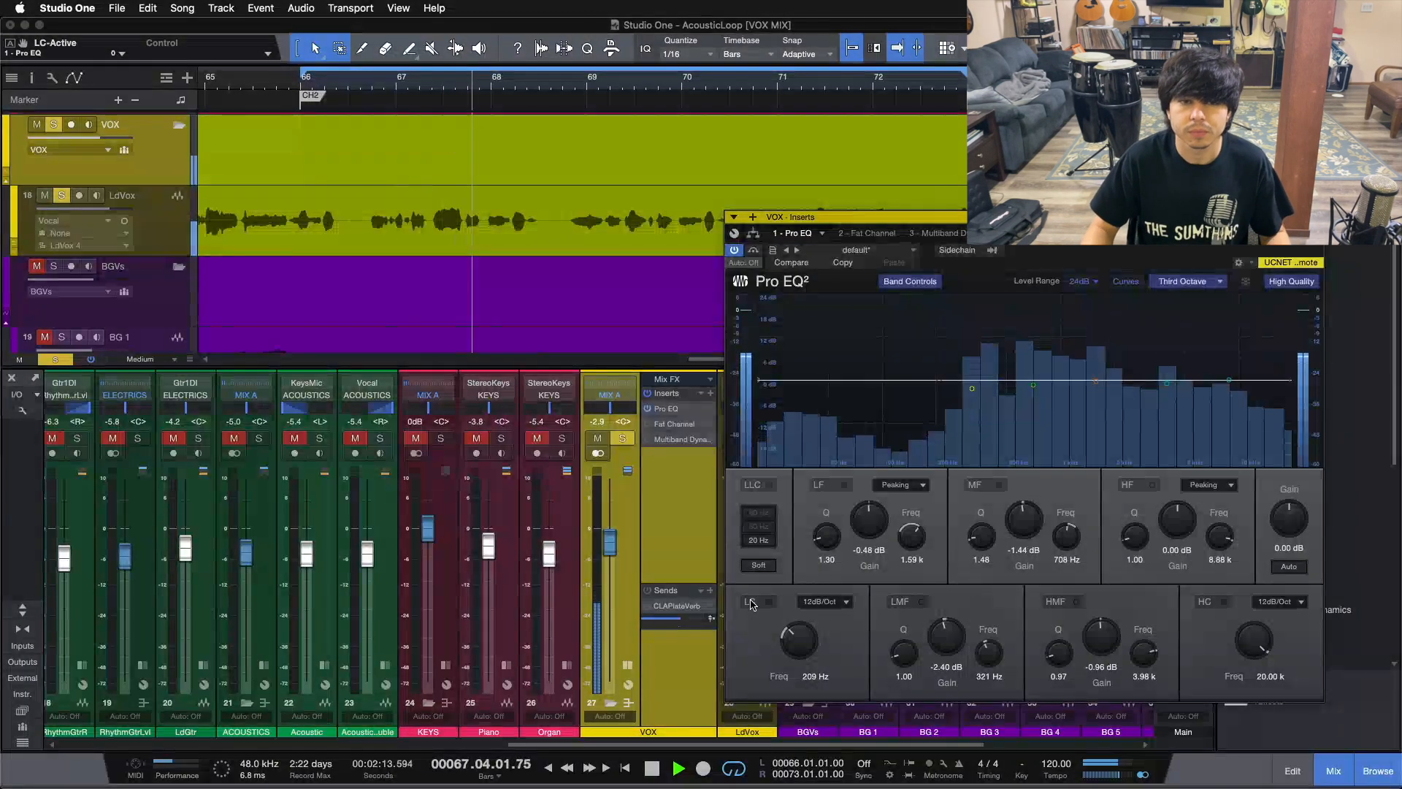
{"action": "left_click", "coordinate": [751, 602]}
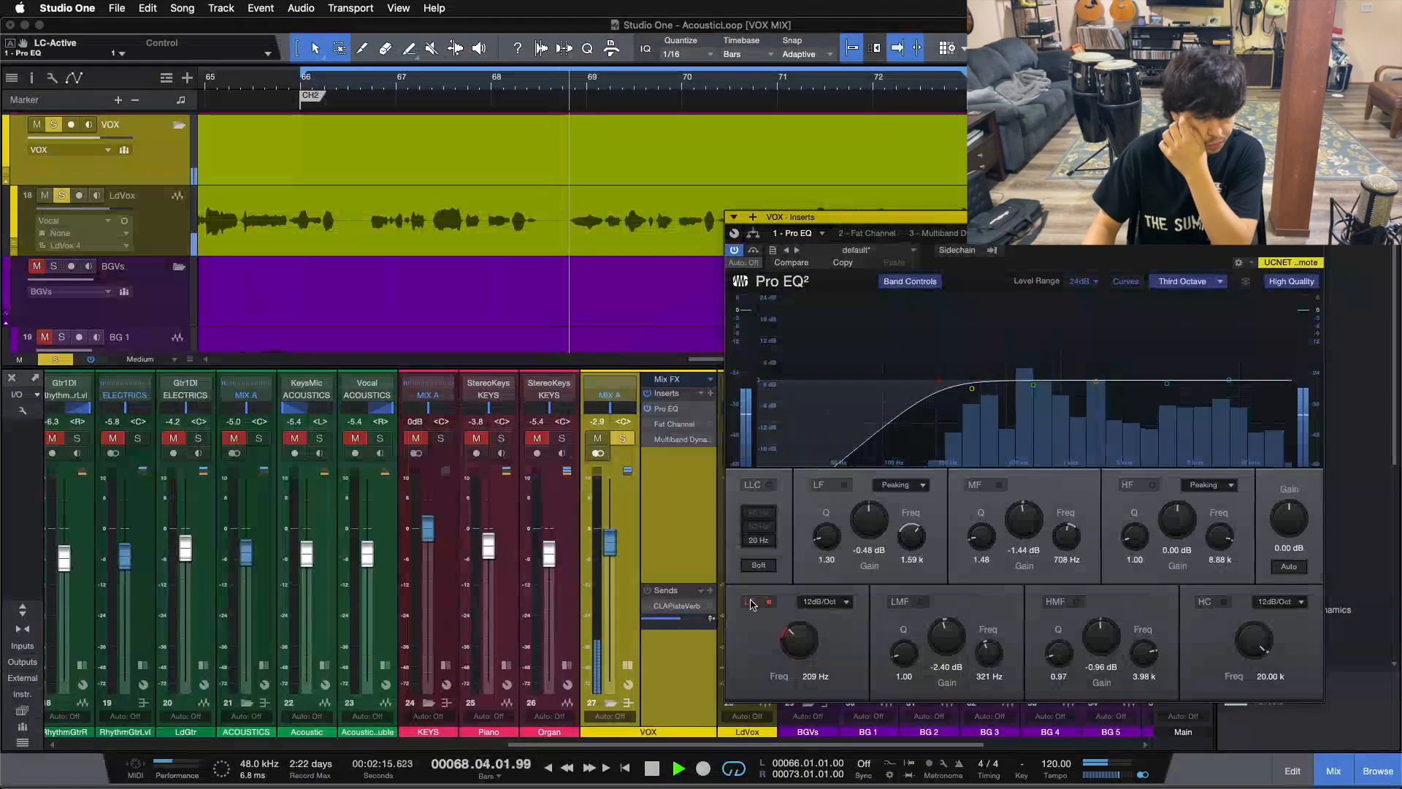
{"action": "left_click", "coordinate": [751, 602]}
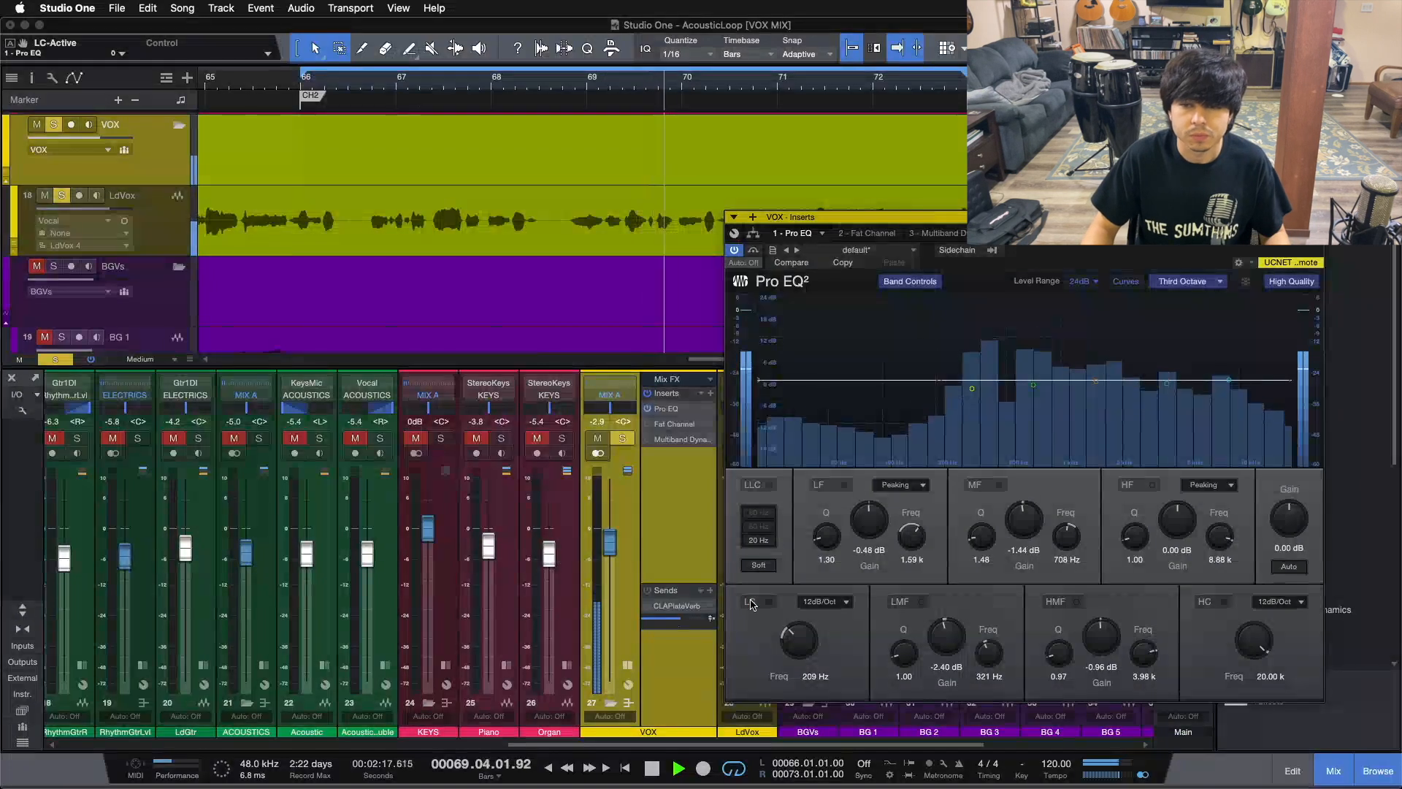
{"action": "left_click", "coordinate": [752, 602]}
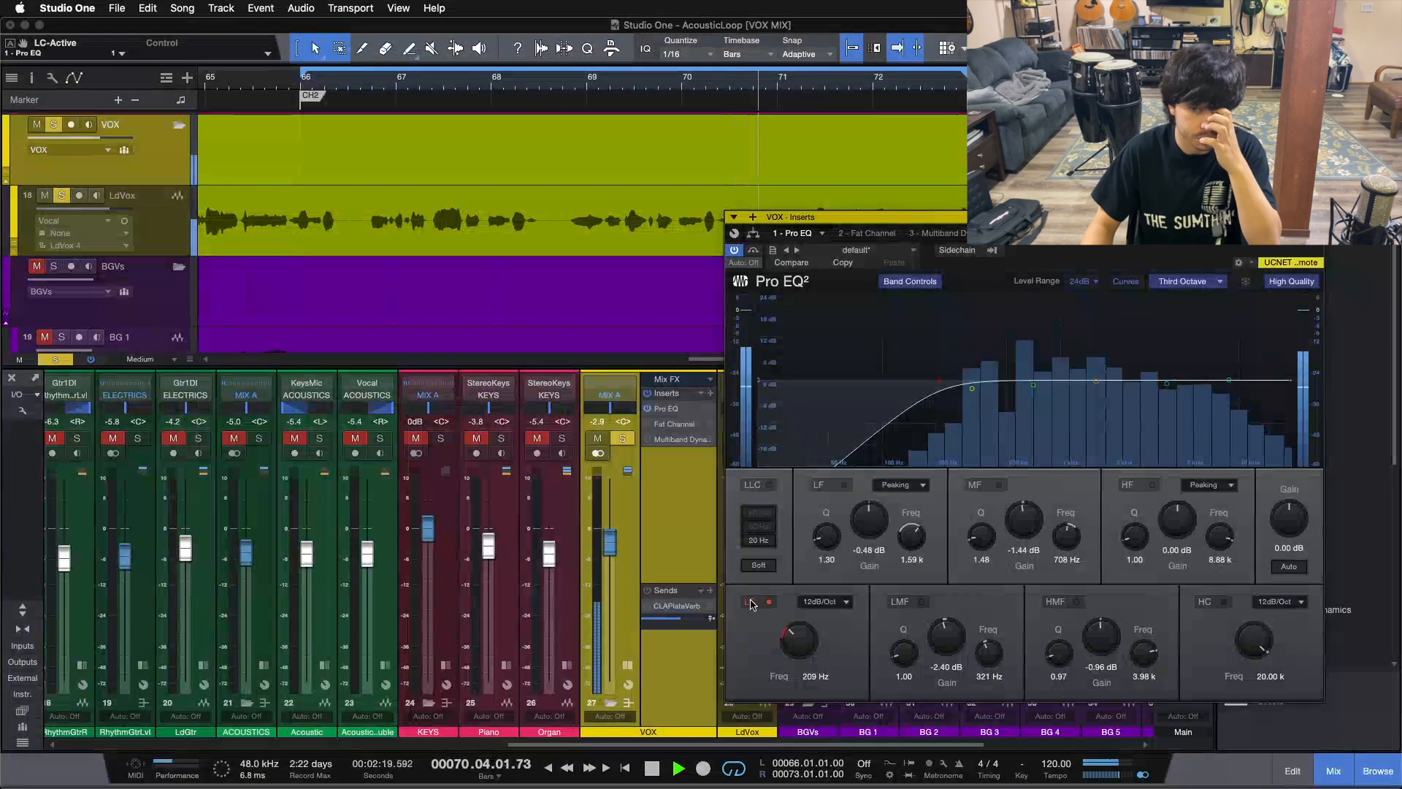
{"action": "left_click", "coordinate": [751, 602]}
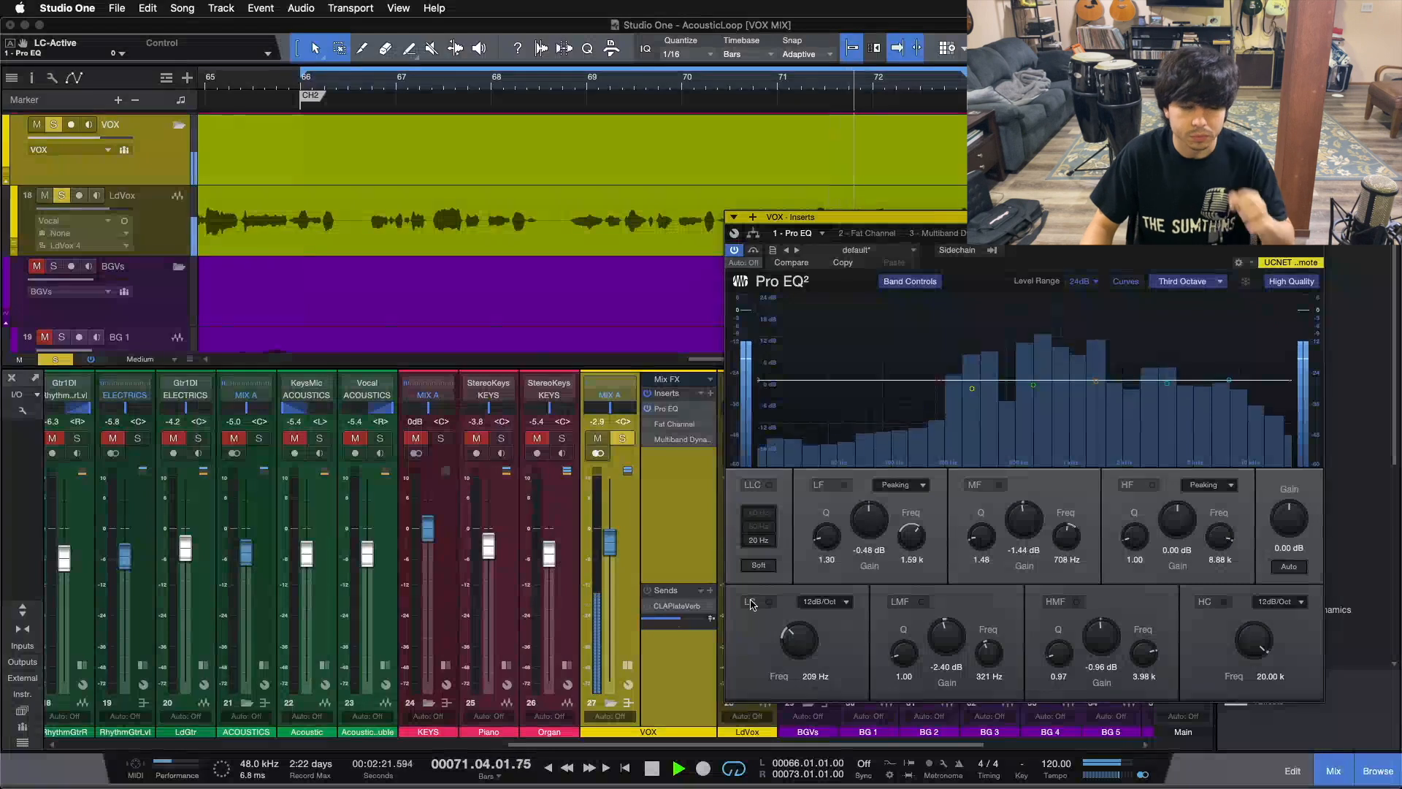
{"action": "left_click", "coordinate": [751, 602]}
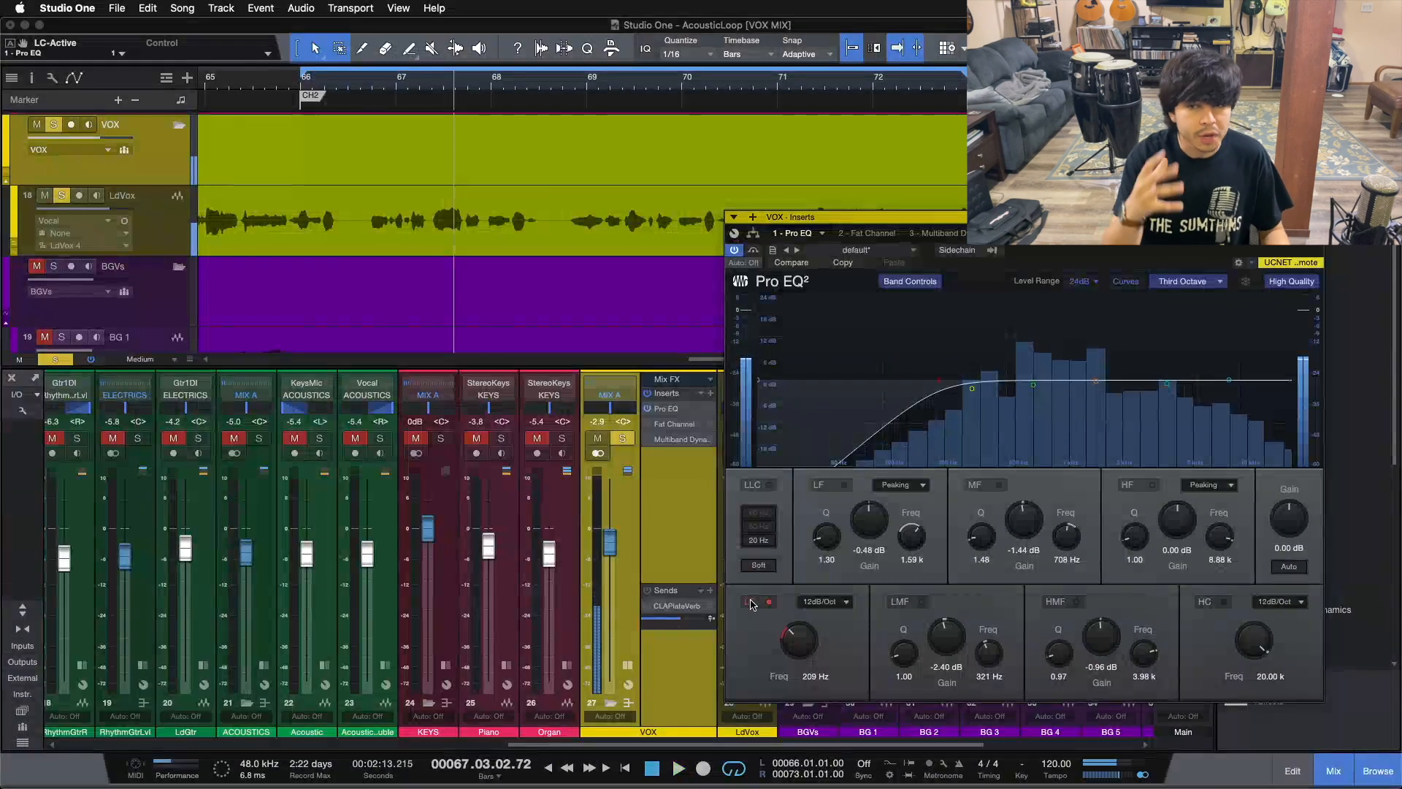
{"action": "key", "text": "space"}
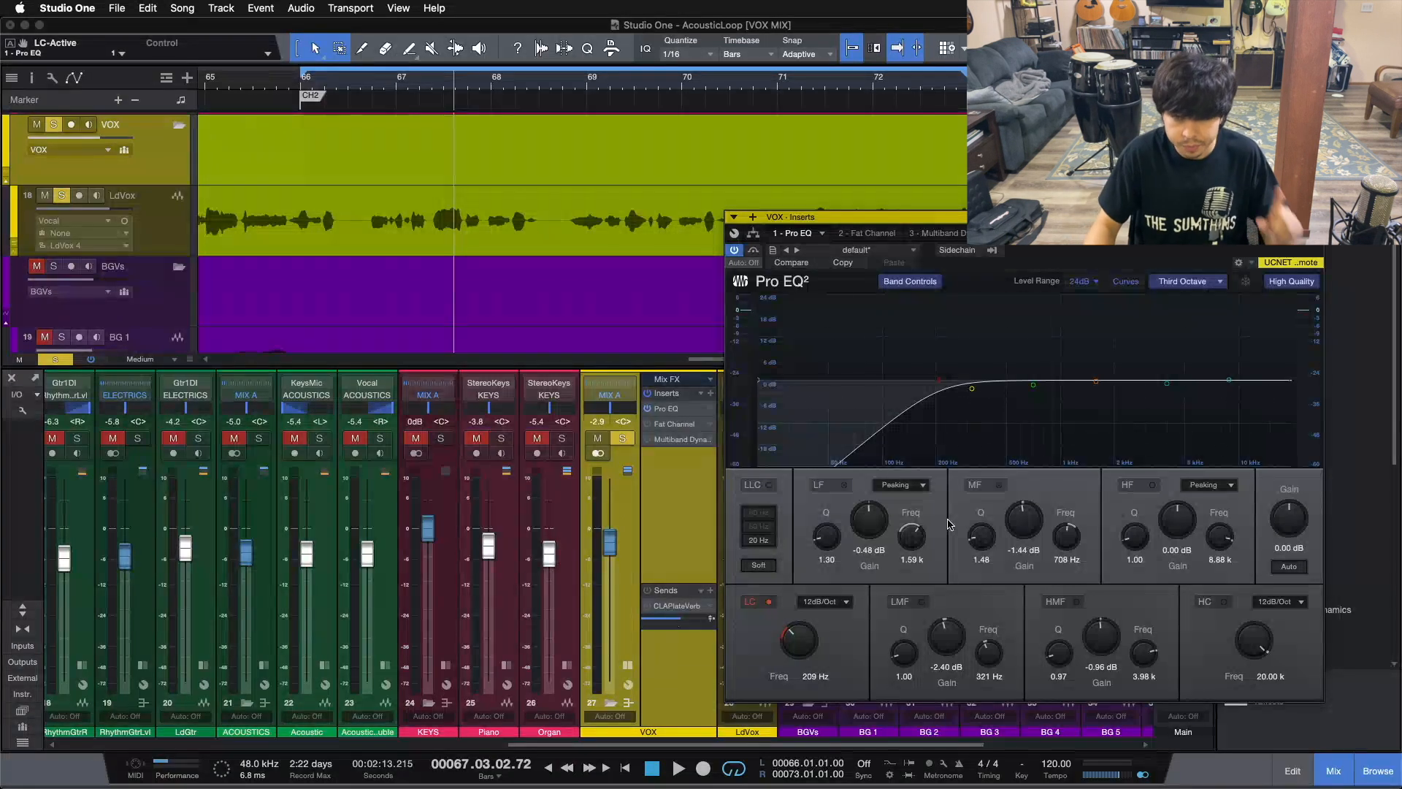
Audition the vocal loop from its start without and with Pro EQ's LMF cut, leaving the band active
{"action": "left_click", "coordinate": [922, 601]}
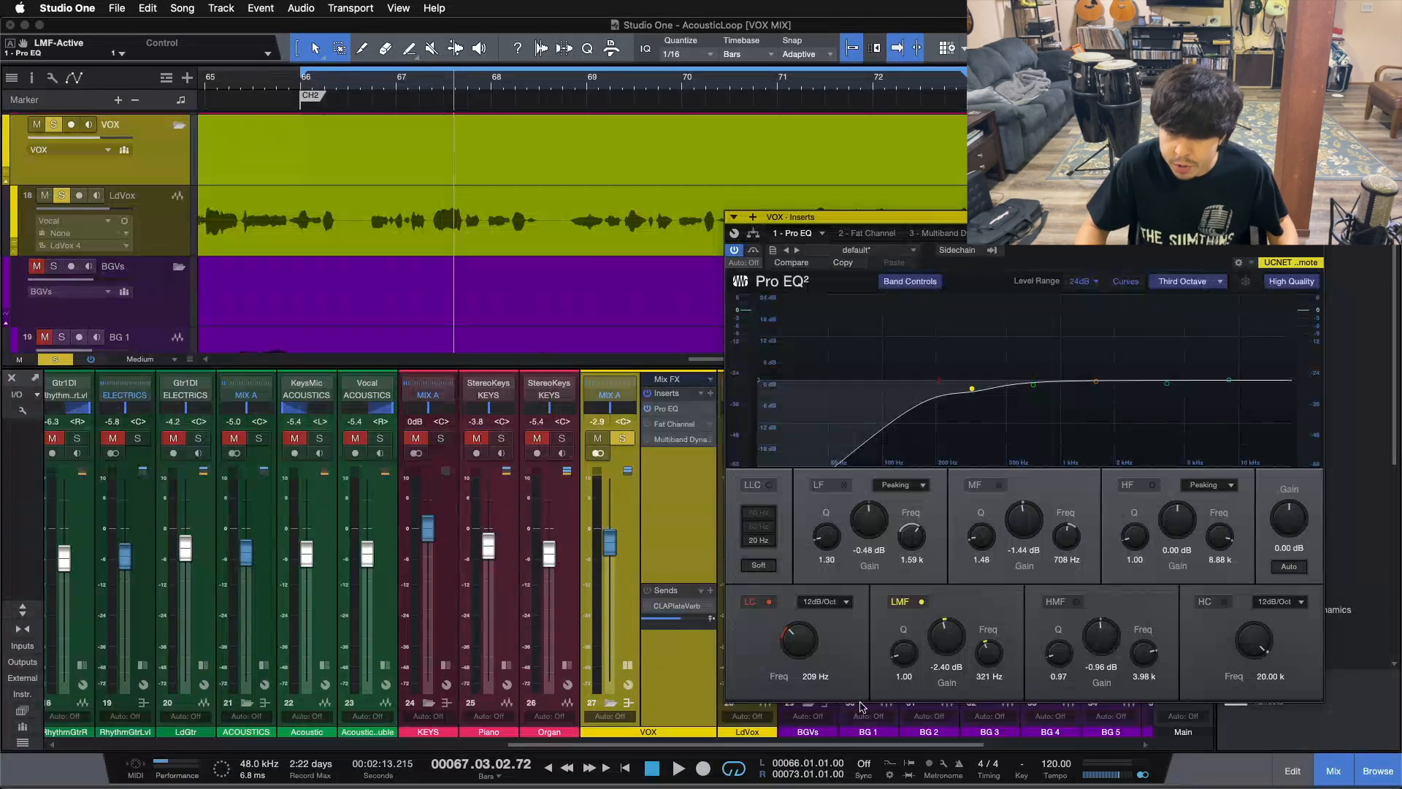
{"action": "left_click", "coordinate": [904, 605]}
{"action": "key", "text": "space"}
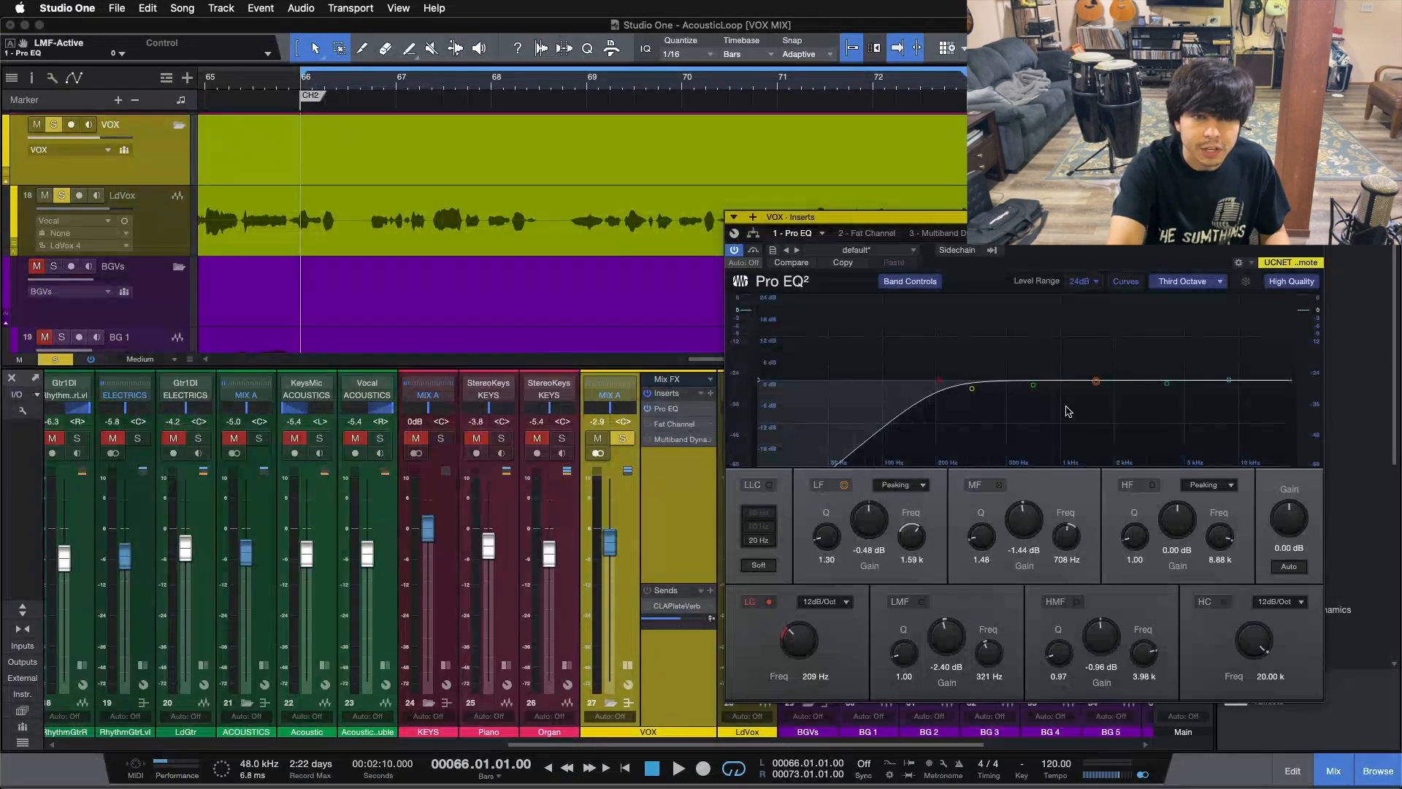
{"action": "key", "text": "space"}
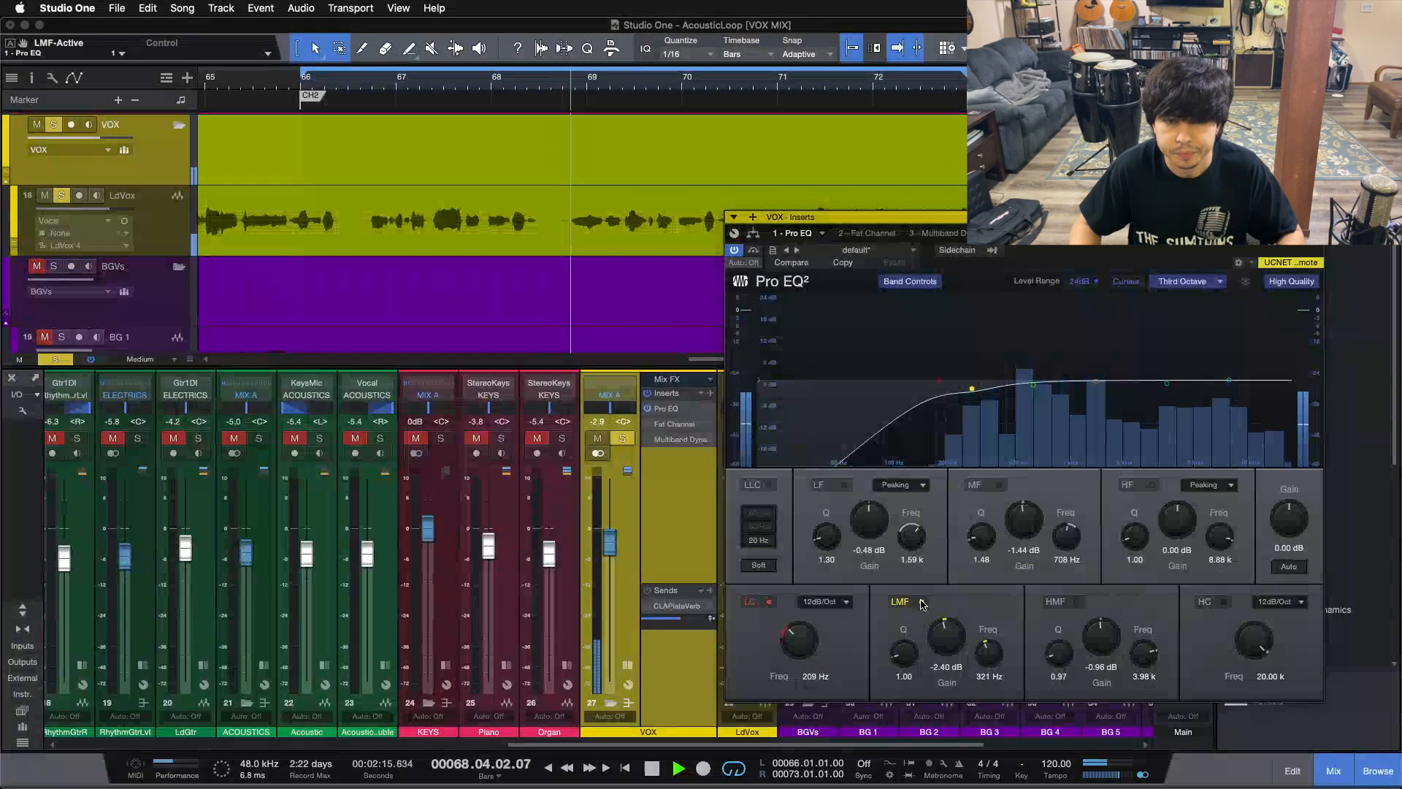
Boost the LMF gain to 14.88 dB to hear the frequencies it affects, and undo the boost
{"action": "left_click", "coordinate": [922, 601]}
{"action": "left_click_drag", "start_coordinate": [947, 638], "coordinate": [946, 573]}
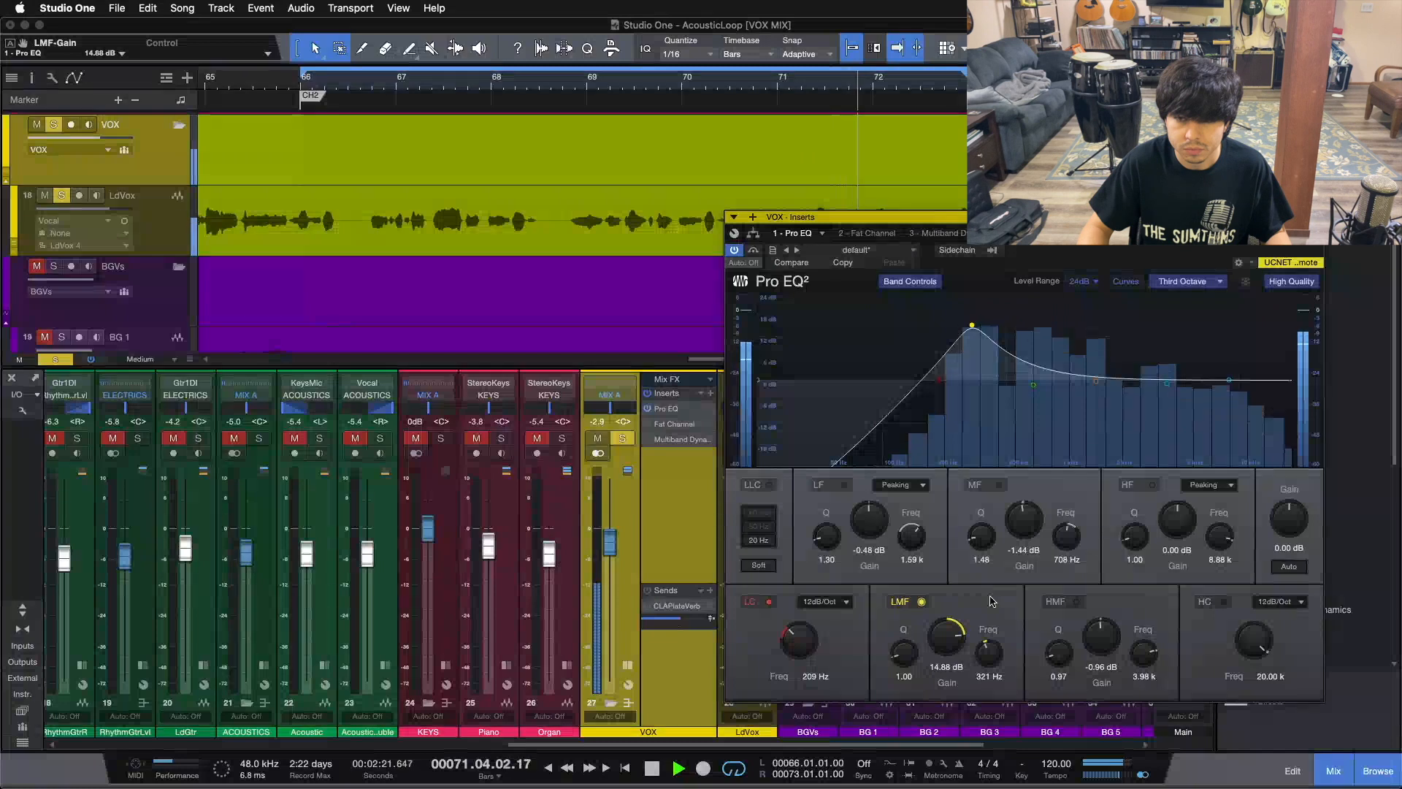
{"action": "key", "text": "super+z"}
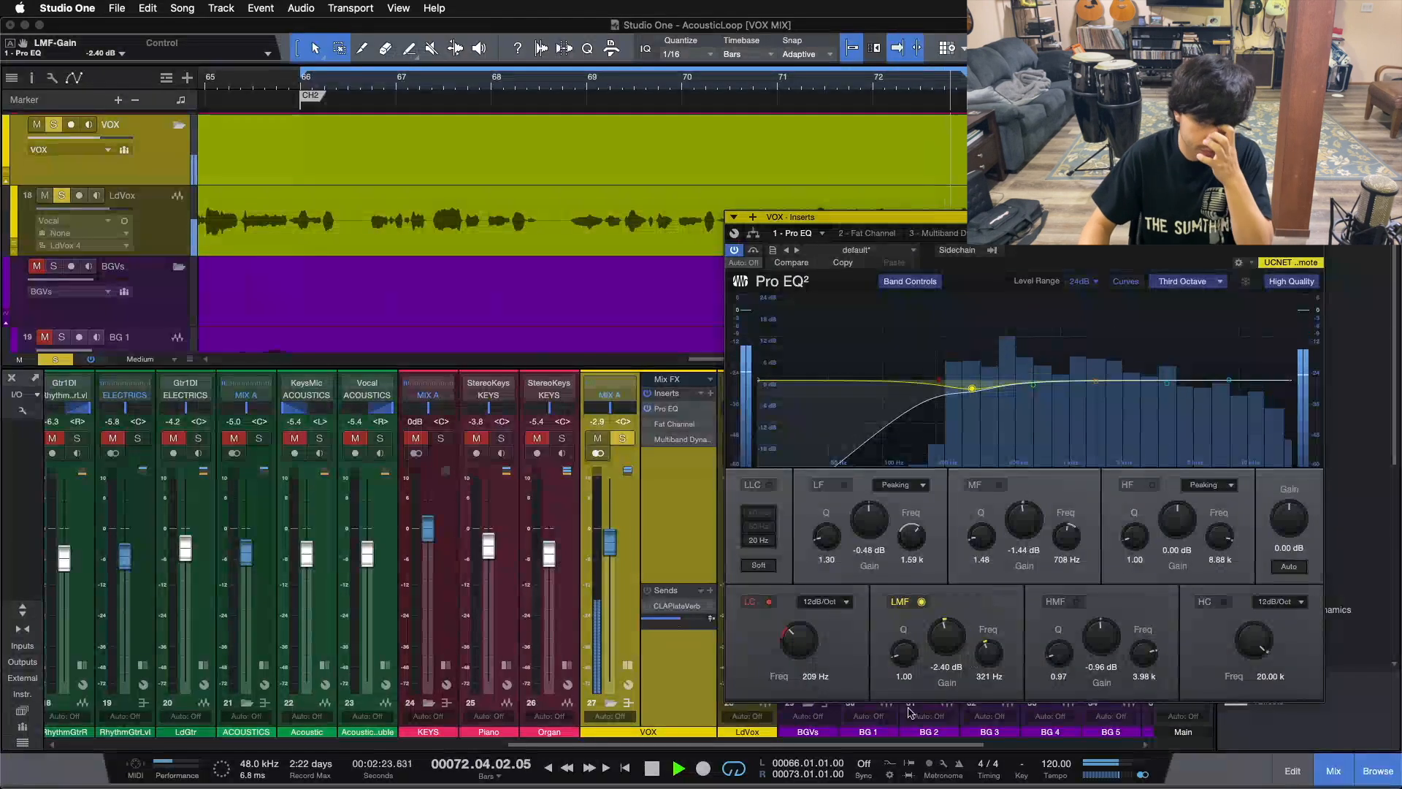
Toggle the LMF cut off and back on during playback to compare the vocal tone, and stop
{"action": "left_click", "coordinate": [920, 602]}
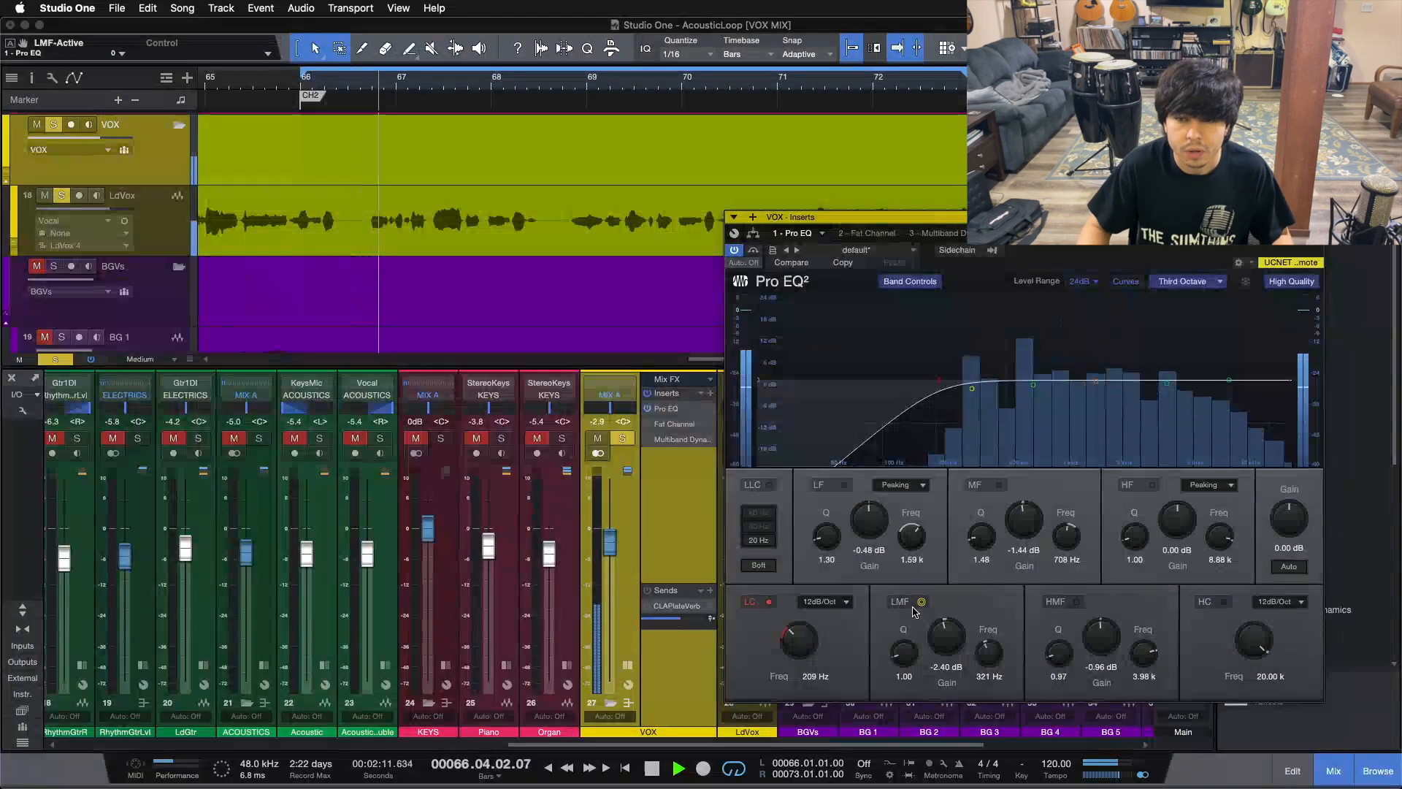
{"action": "left_click", "coordinate": [921, 602]}
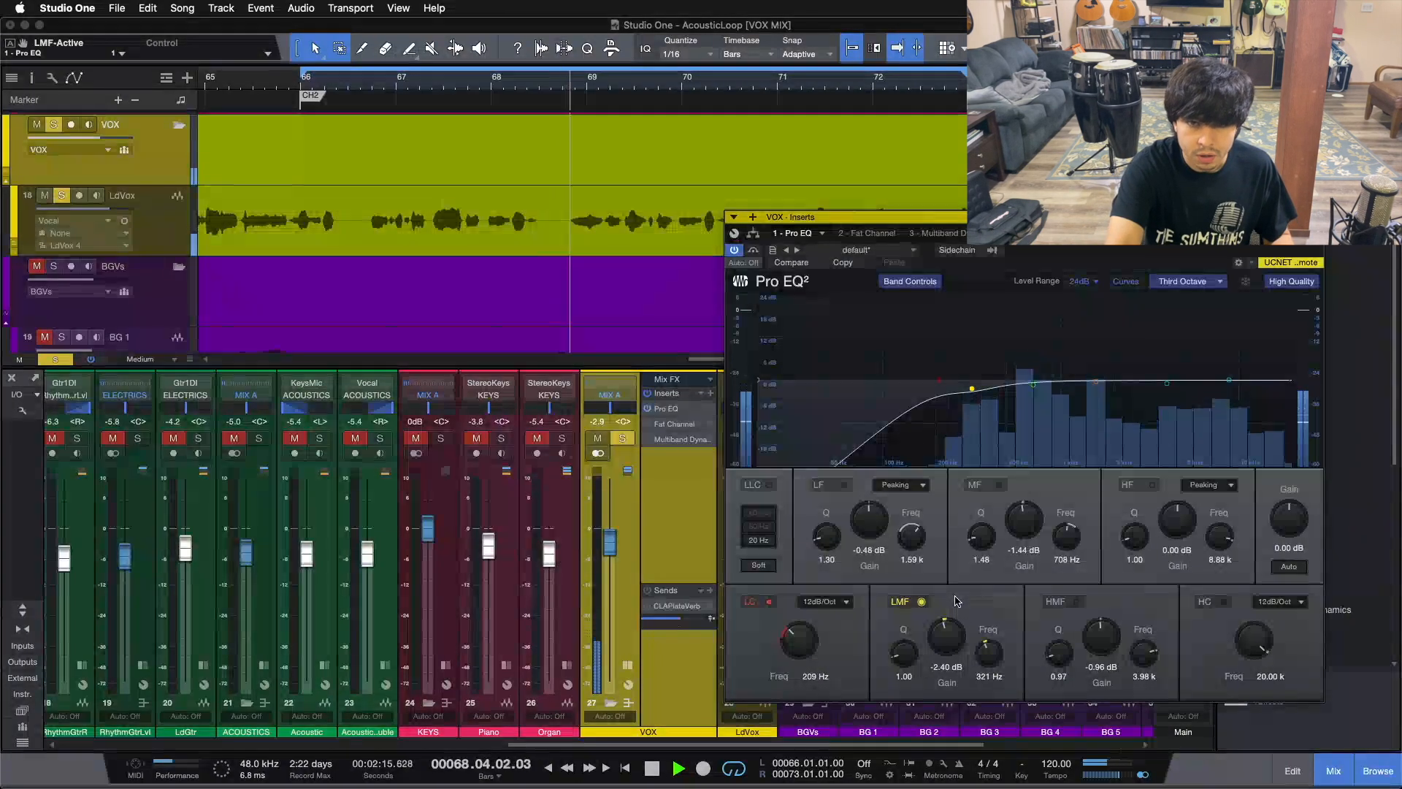
{"action": "key", "text": "space"}
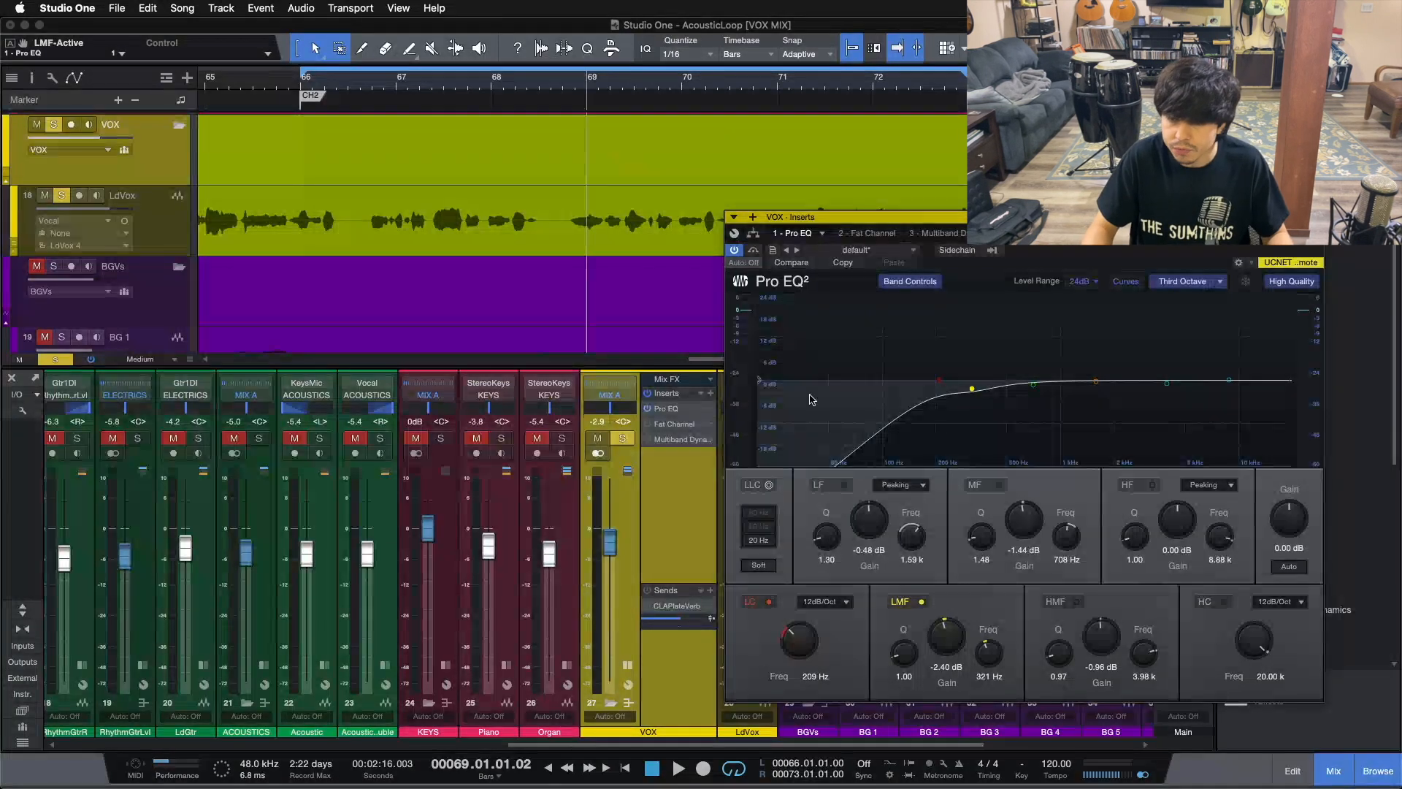
Activate Pro EQ's MF band and return the playhead to the loop start at bar 66
{"action": "left_click", "coordinate": [998, 485]}
{"action": "left_click", "coordinate": [1033, 387]}
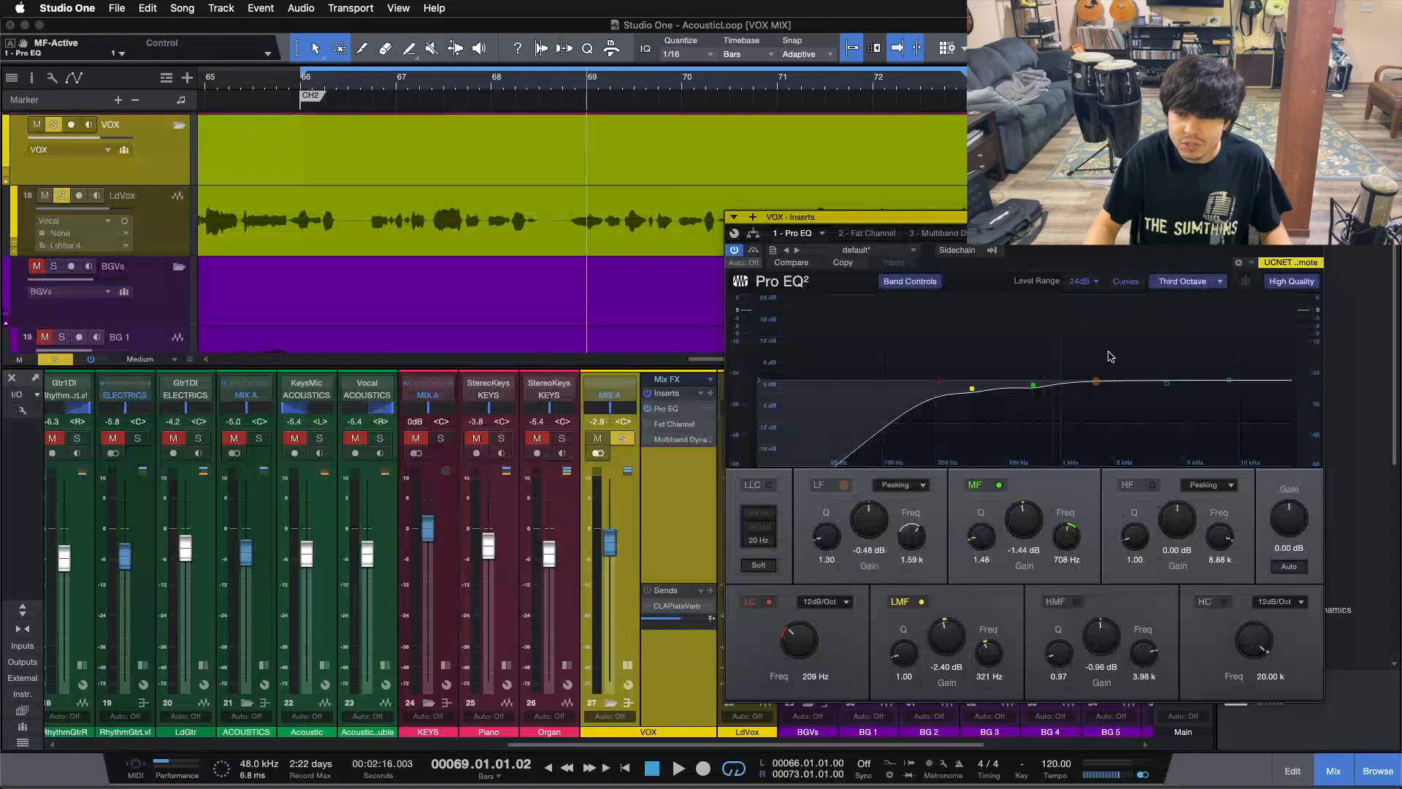
{"action": "key", "text": "KP_1"}
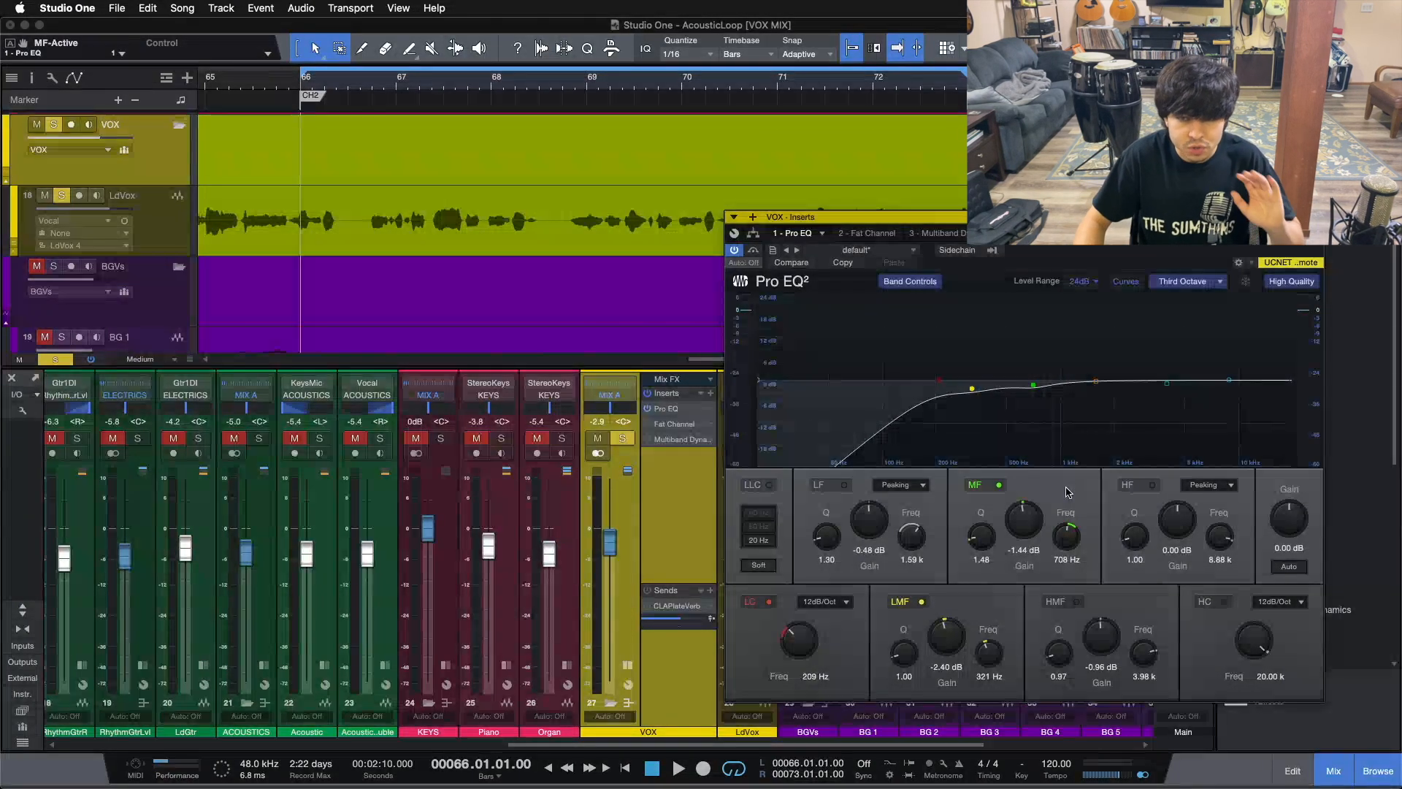
Play the vocal loop from bar 66 with Pro EQ's MF cut bypassed, and reactivate the band during playback
{"action": "left_click", "coordinate": [970, 488]}
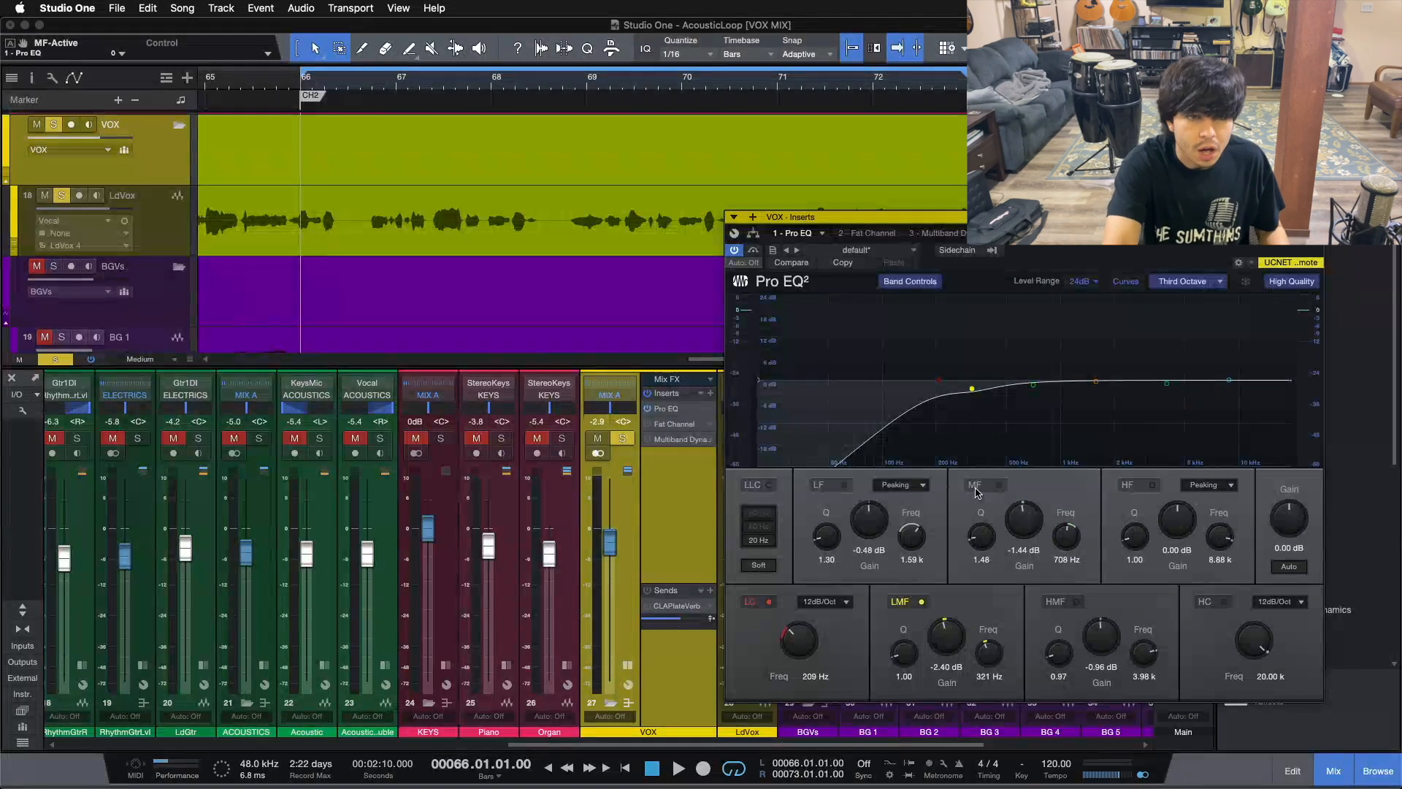
{"action": "key", "text": "space"}
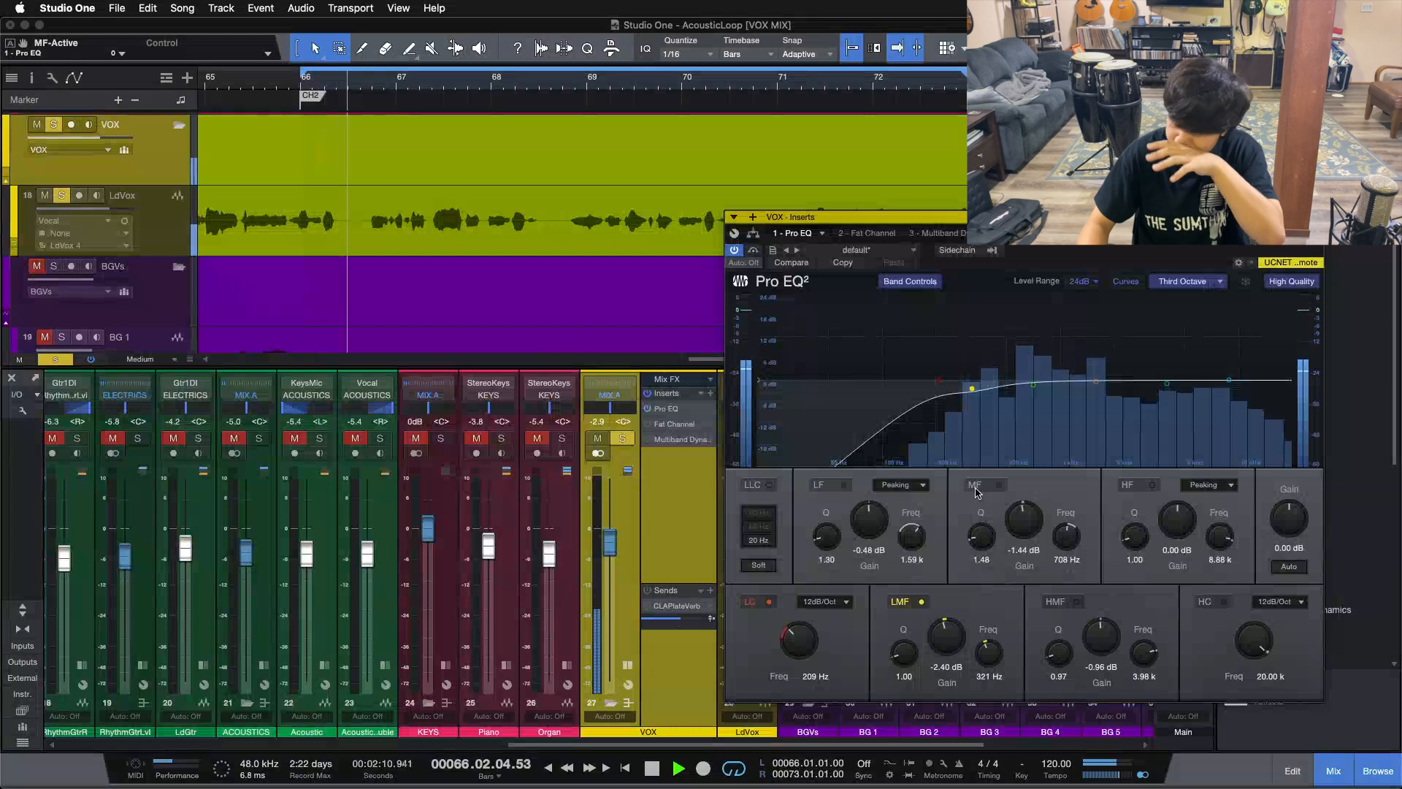
{"action": "left_click", "coordinate": [976, 486]}
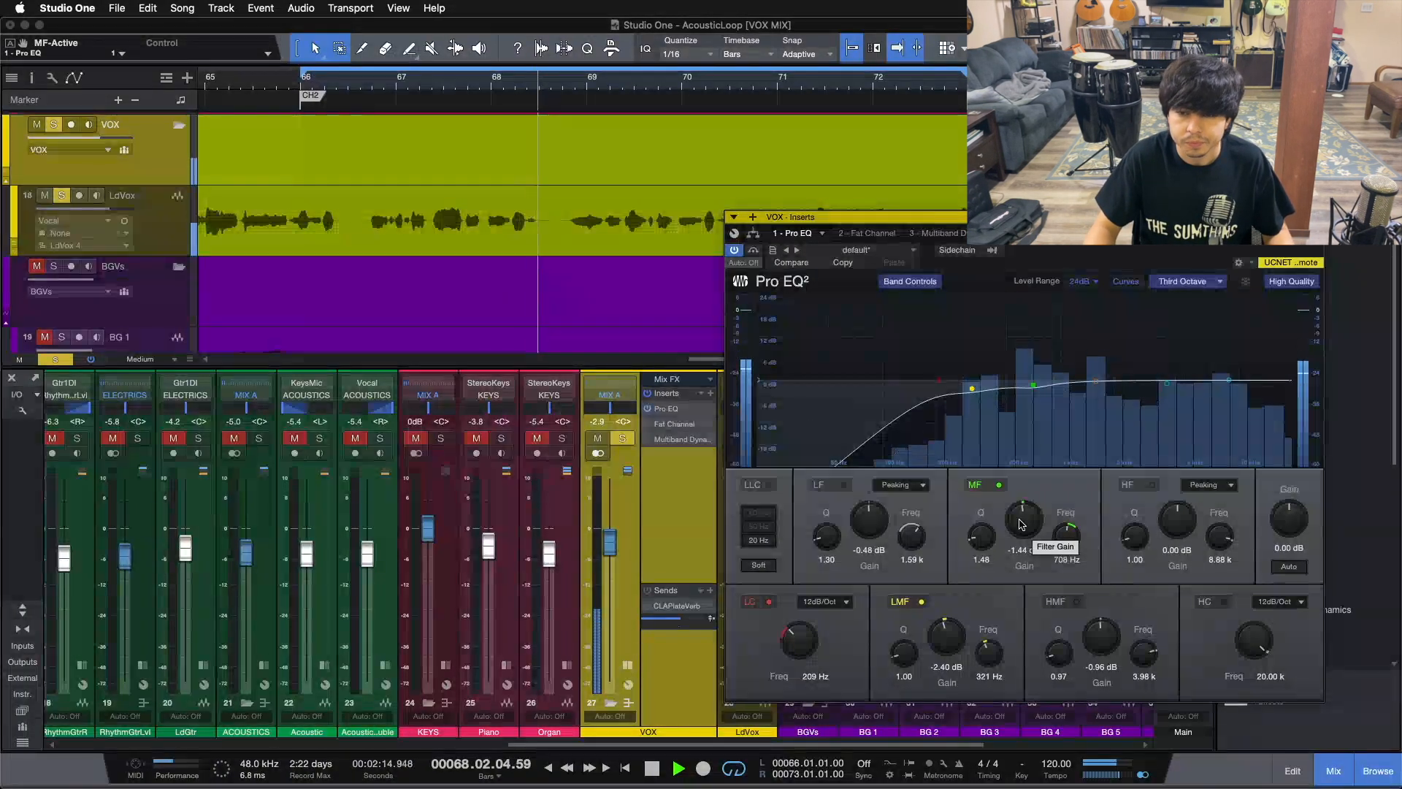
Boost the MF gain to hear the frequencies it affects, and undo the boost
{"action": "left_click_drag", "start_coordinate": [1023, 523], "coordinate": [1021, 474]}
{"action": "key", "text": "super+z"}
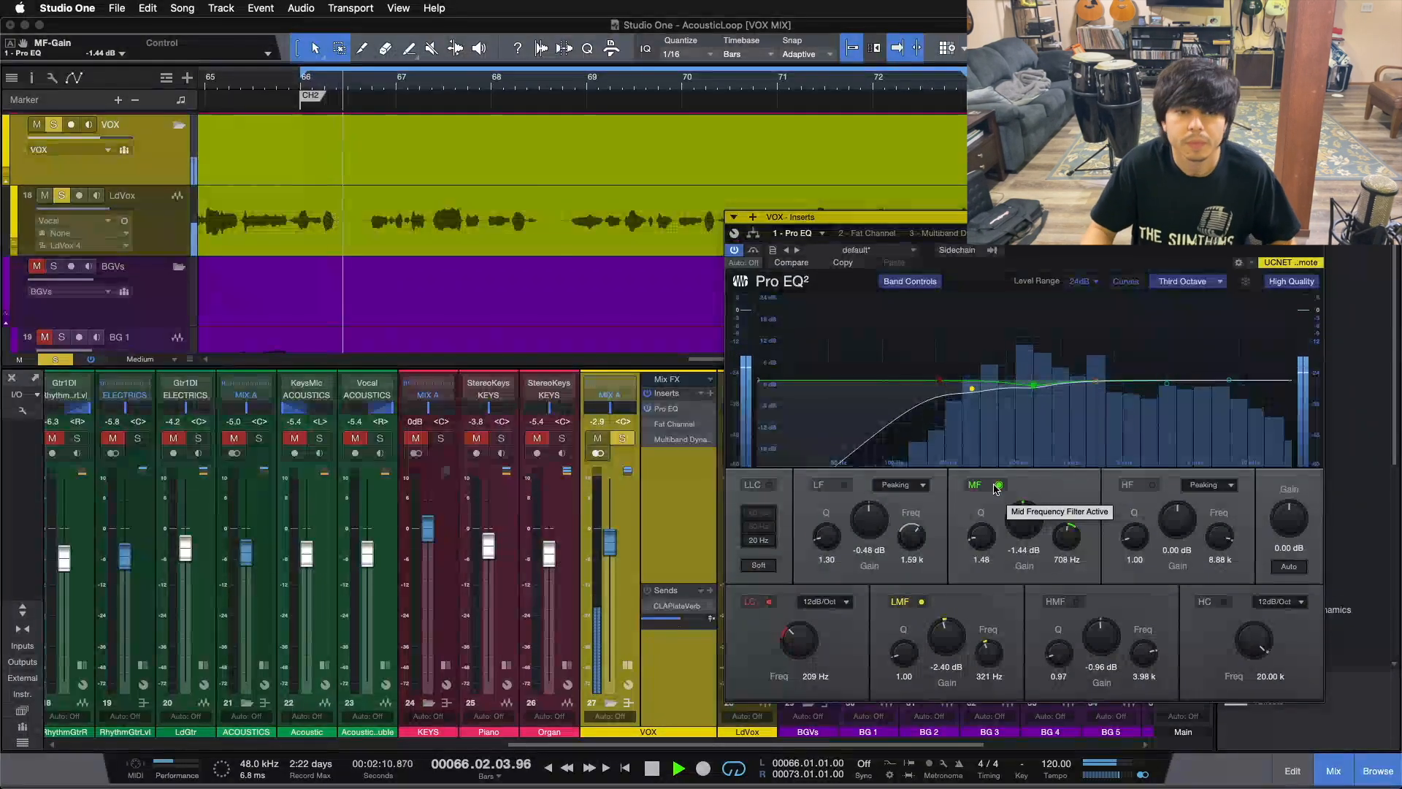
Toggle the MF cut off and back on during playback to compare the vocal tone, and stop
{"action": "left_click", "coordinate": [994, 488]}
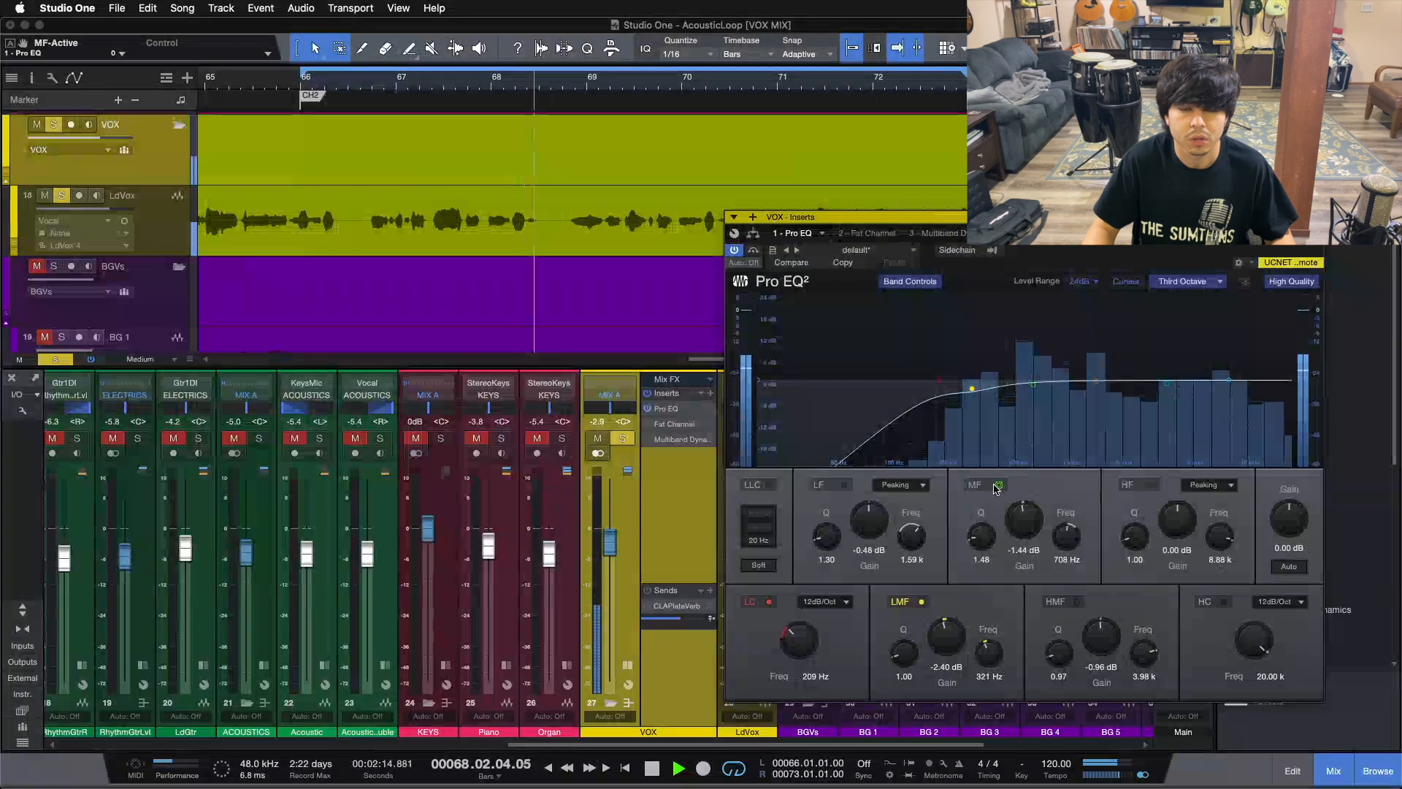
{"action": "left_click", "coordinate": [996, 486]}
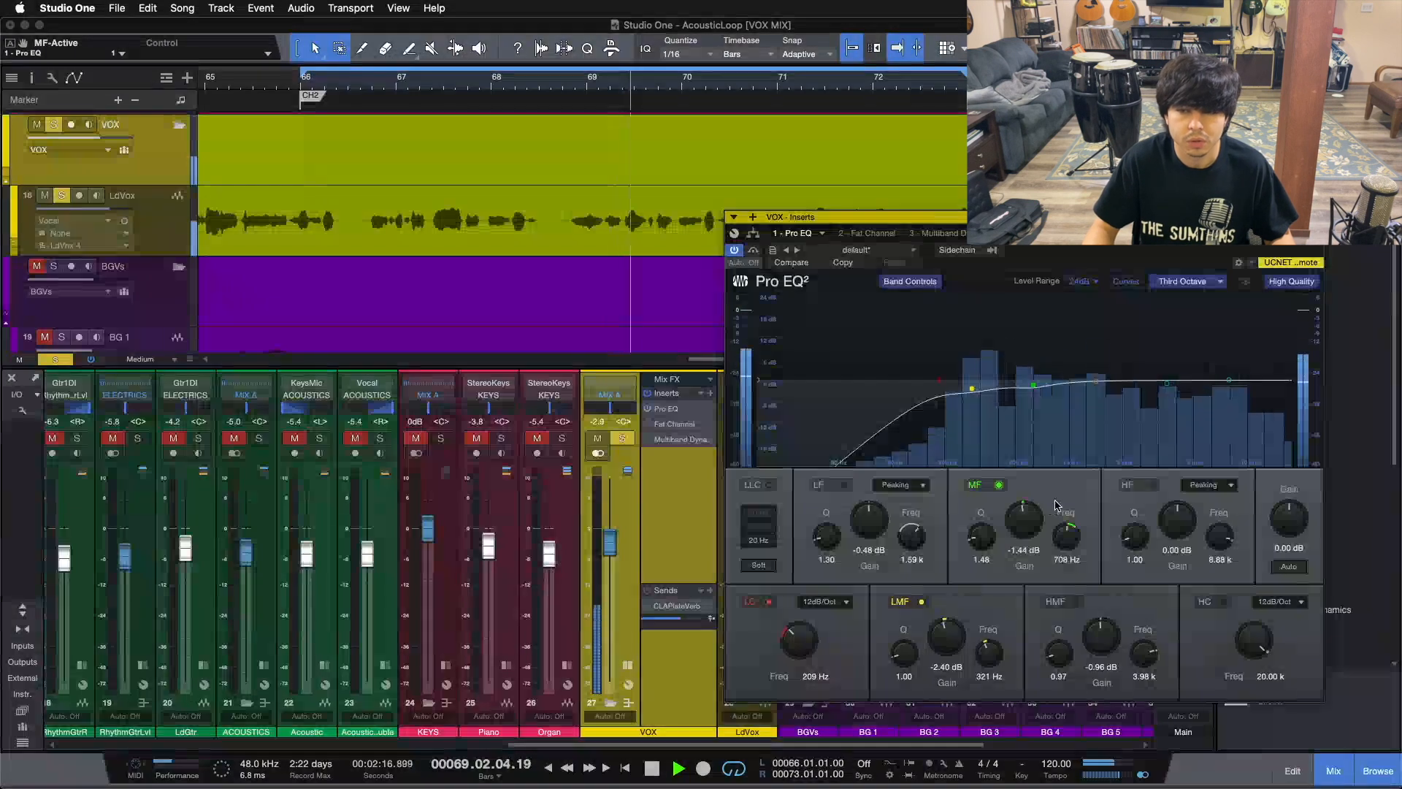
{"action": "key", "text": "space"}
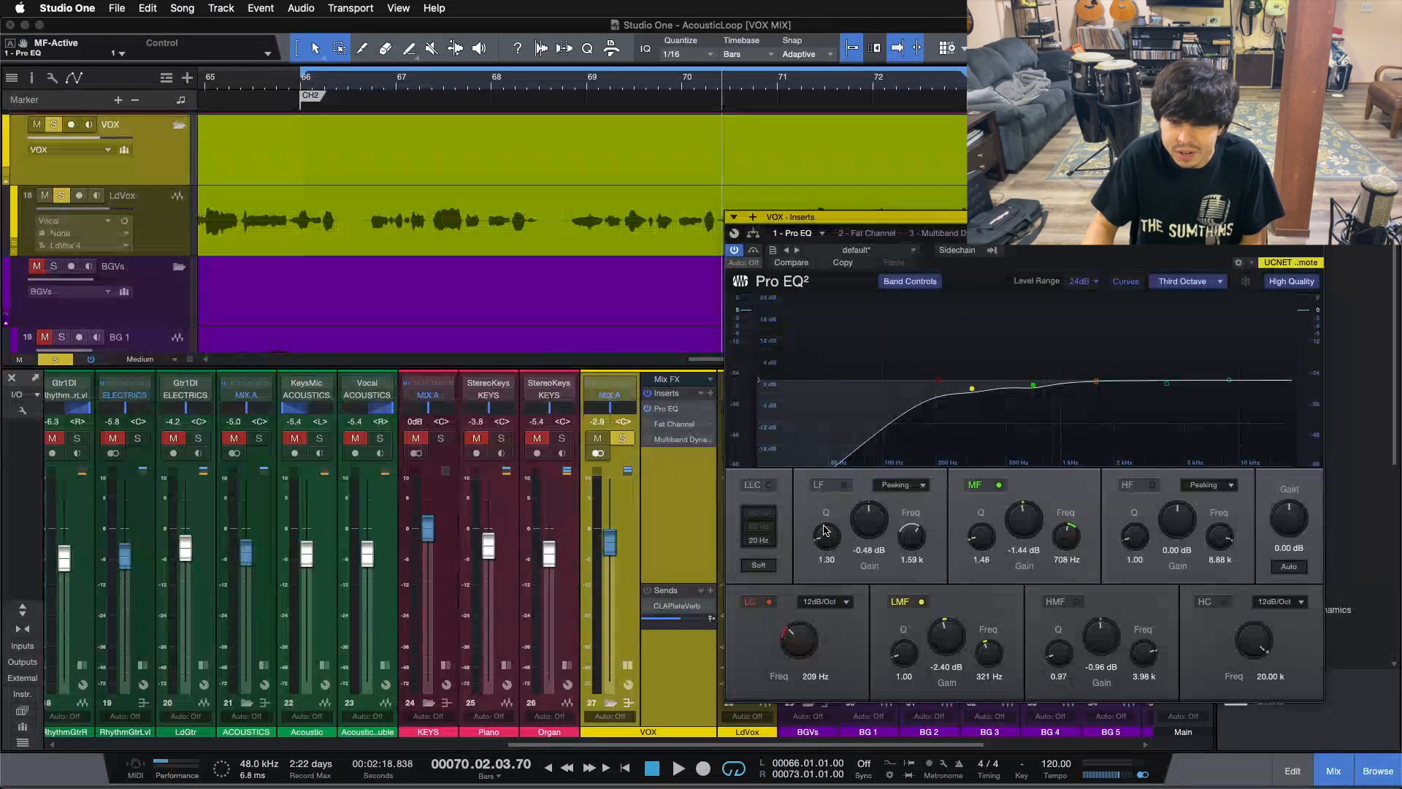
Audition the vocal loop from bar 66 without and with Pro EQ's LF band cut, leaving the band active
{"action": "left_click", "coordinate": [840, 484]}
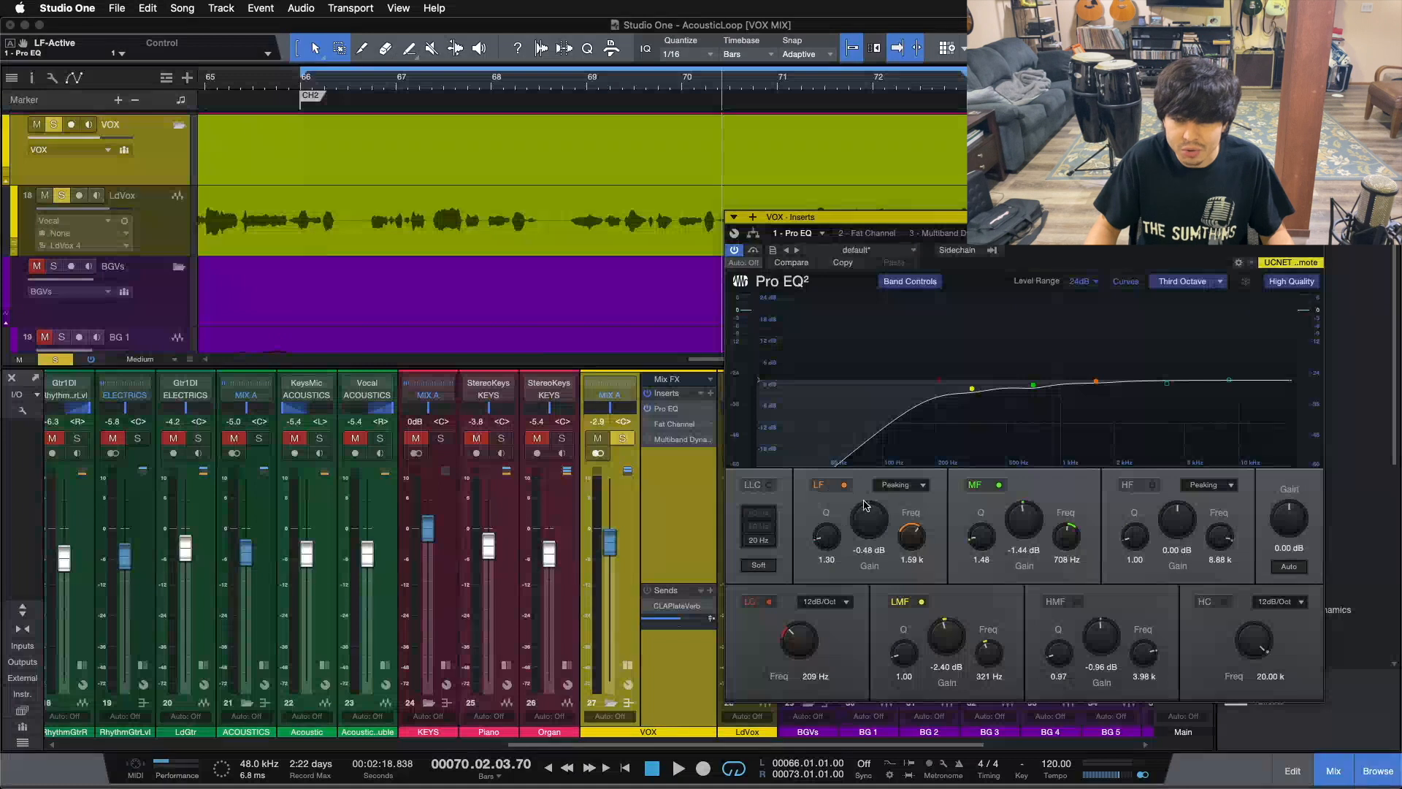
{"action": "left_click", "coordinate": [836, 484]}
{"action": "key", "text": "Home"}
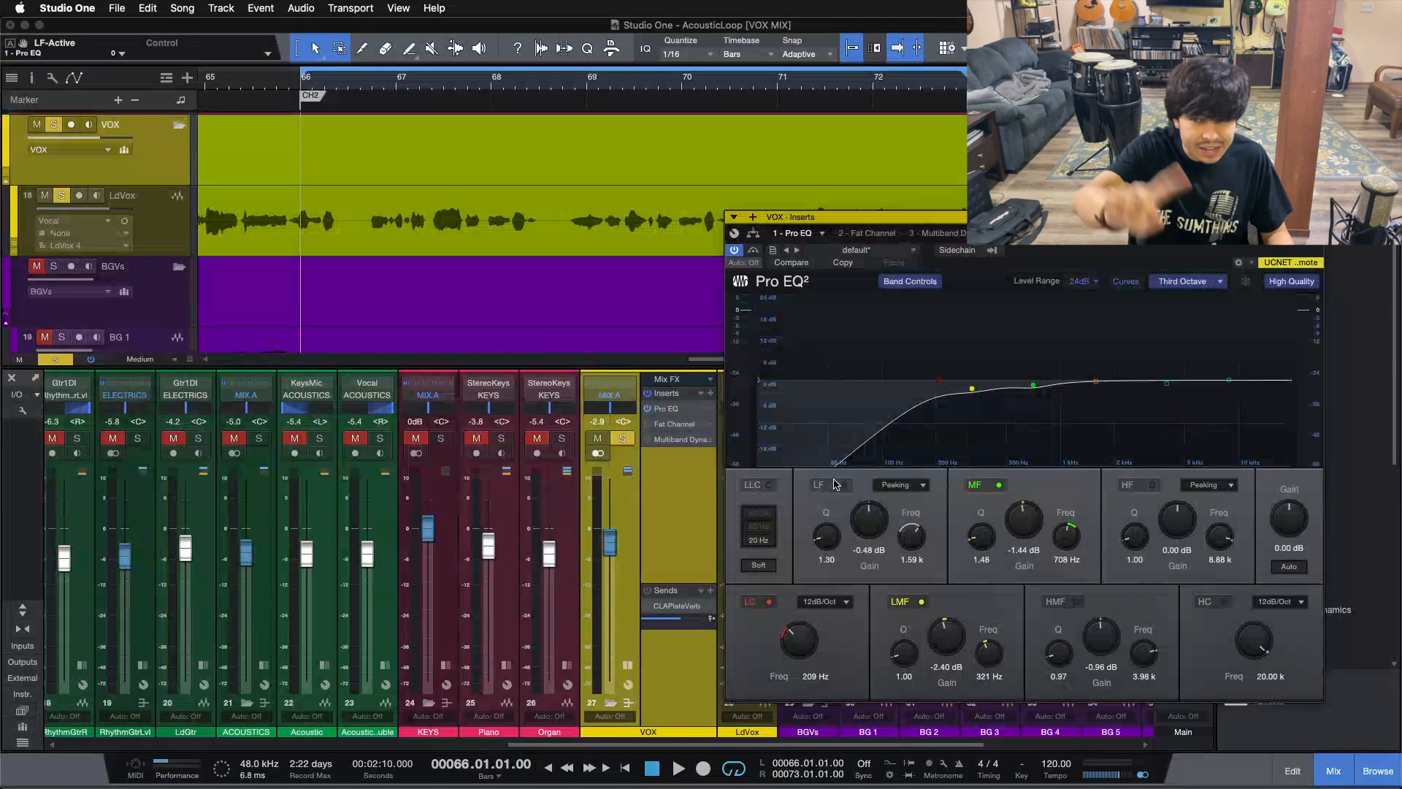
{"action": "key", "text": "space"}
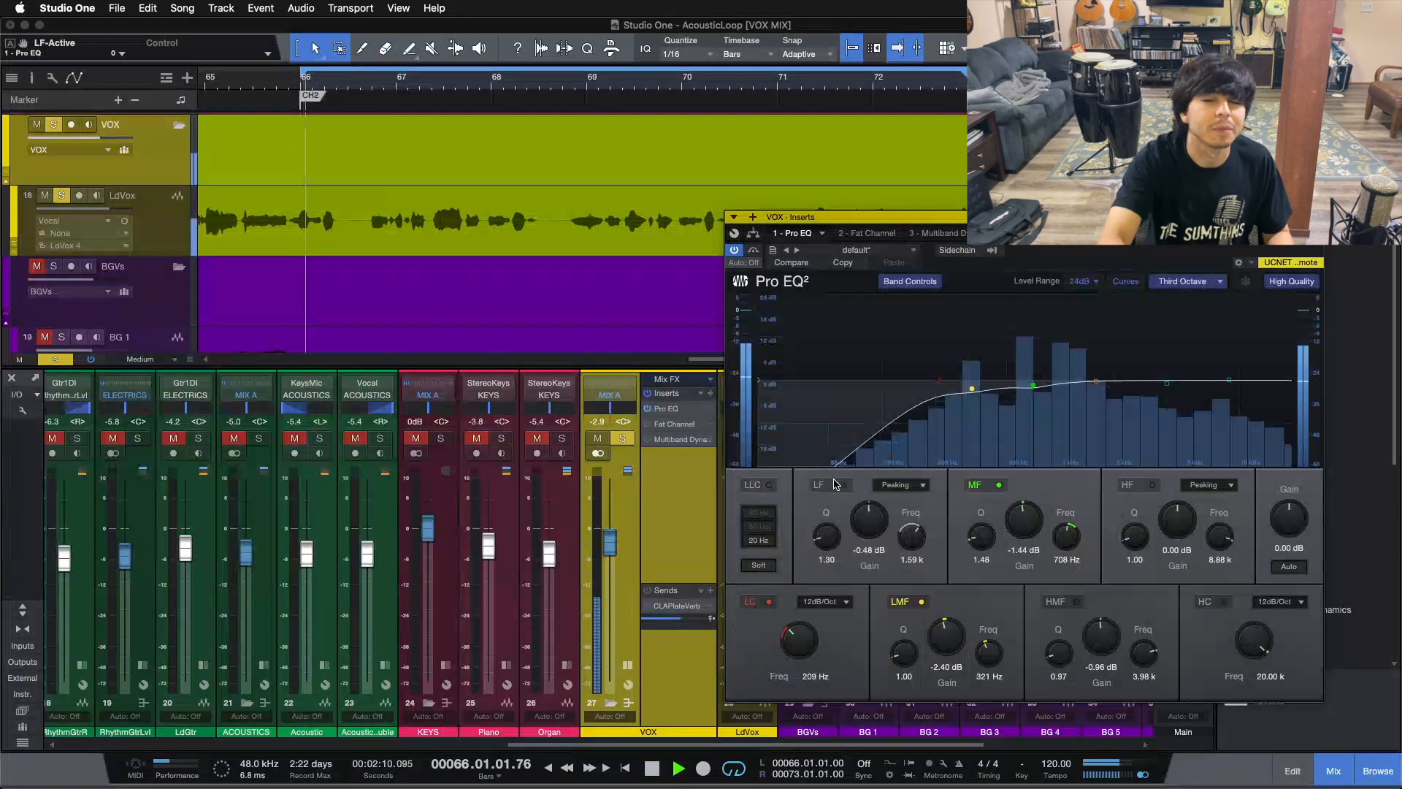
{"action": "left_click", "coordinate": [835, 485]}
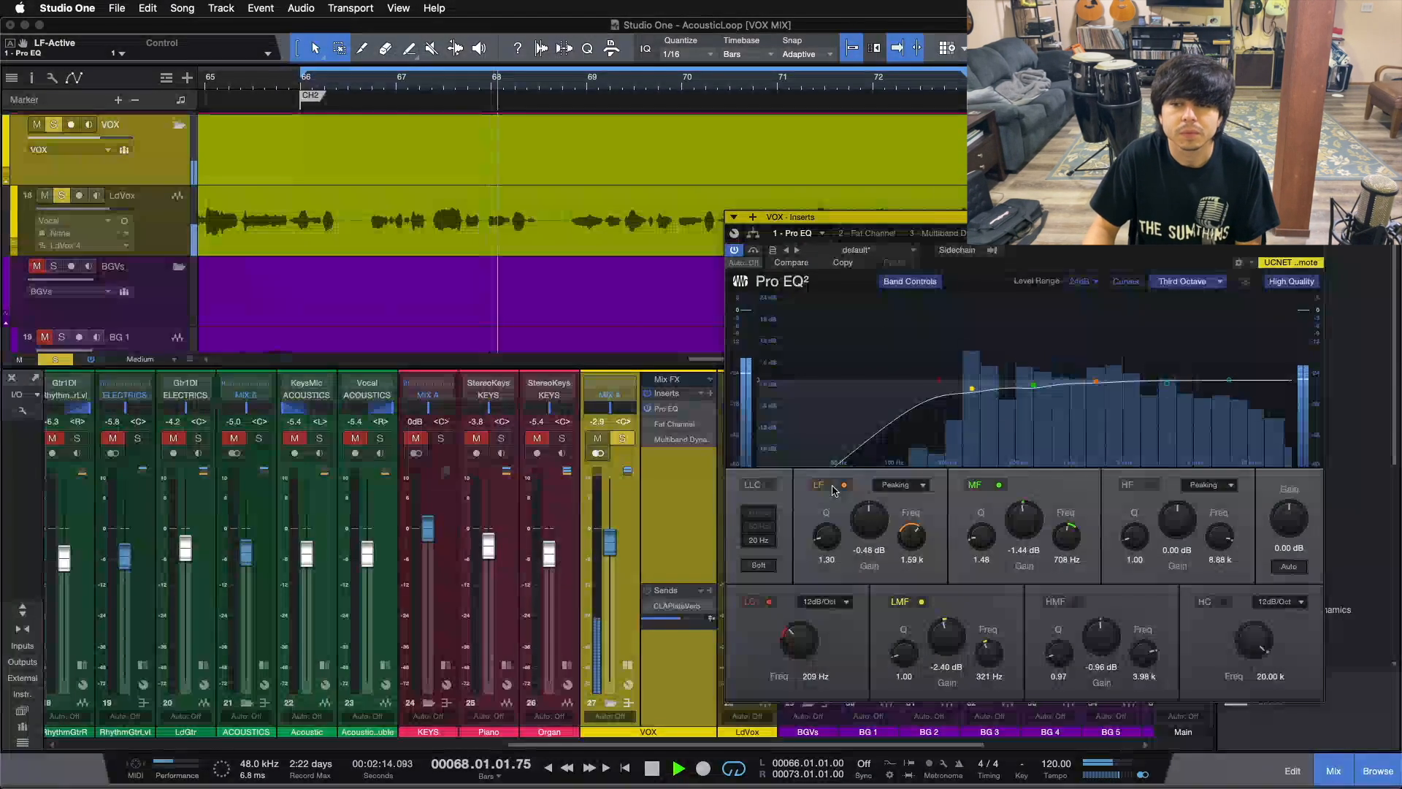
Boost the LF gain to 12.24 dB to hear the frequencies it affects, undo the boost, and stop playback
{"action": "left_click_drag", "start_coordinate": [864, 521], "coordinate": [862, 479]}
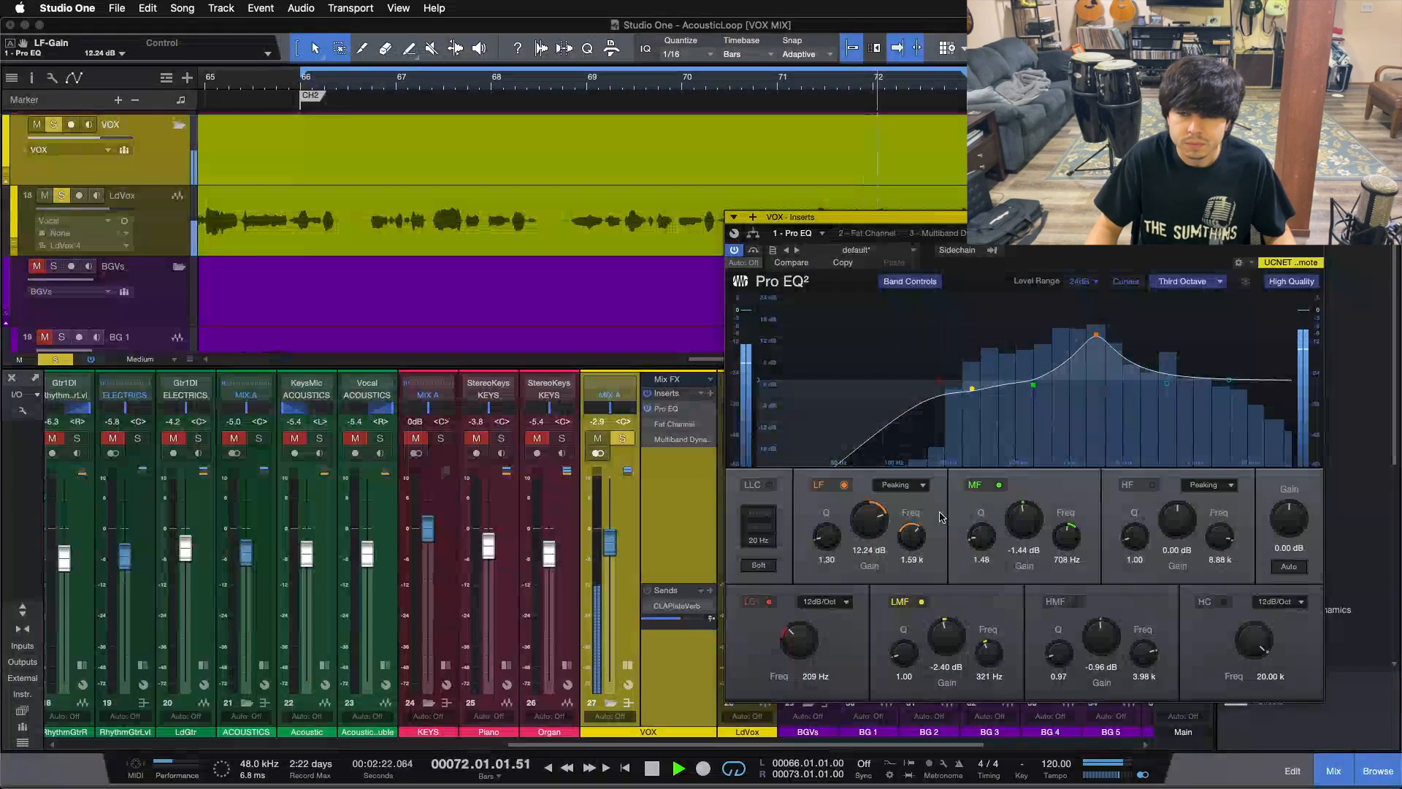
{"action": "key", "text": "super+z"}
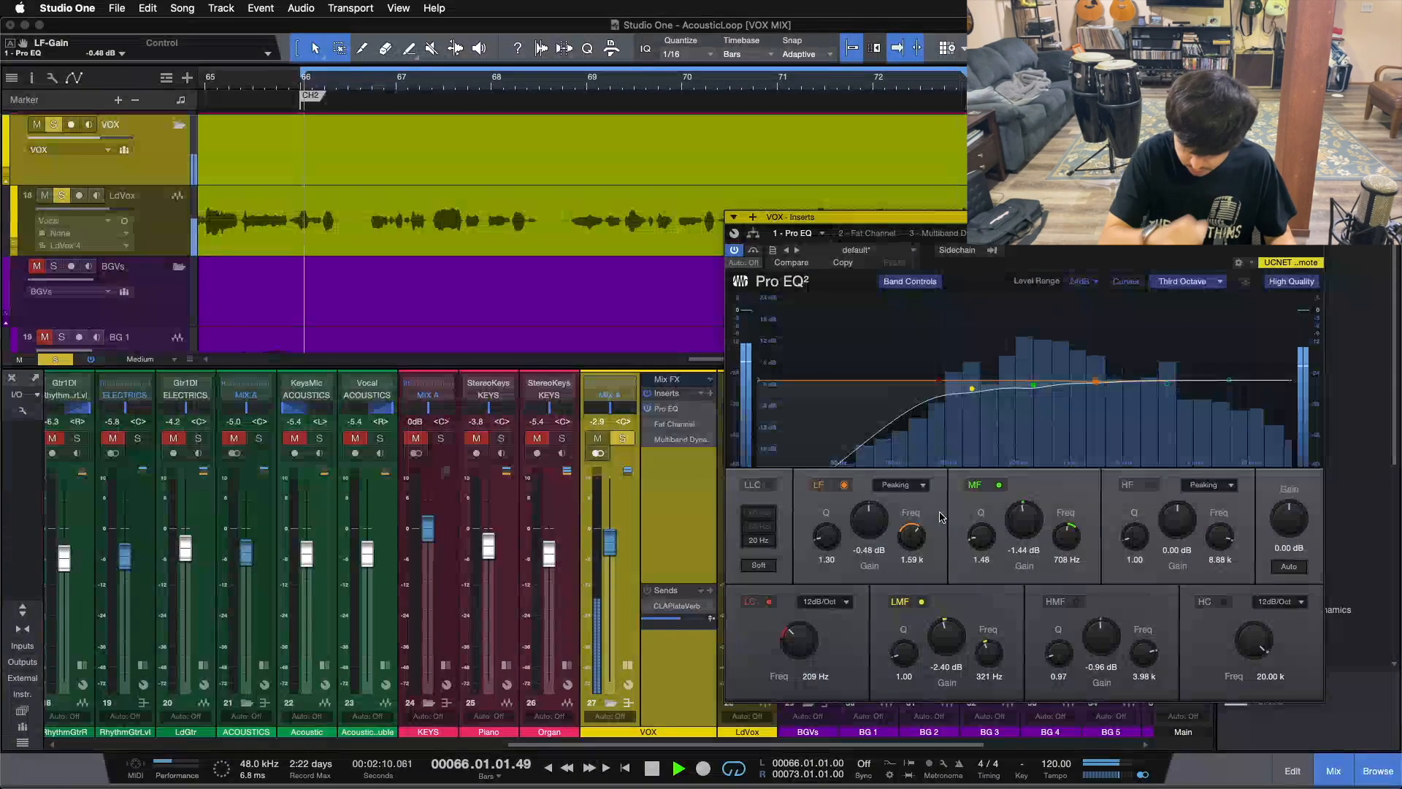
{"action": "key", "text": "space"}
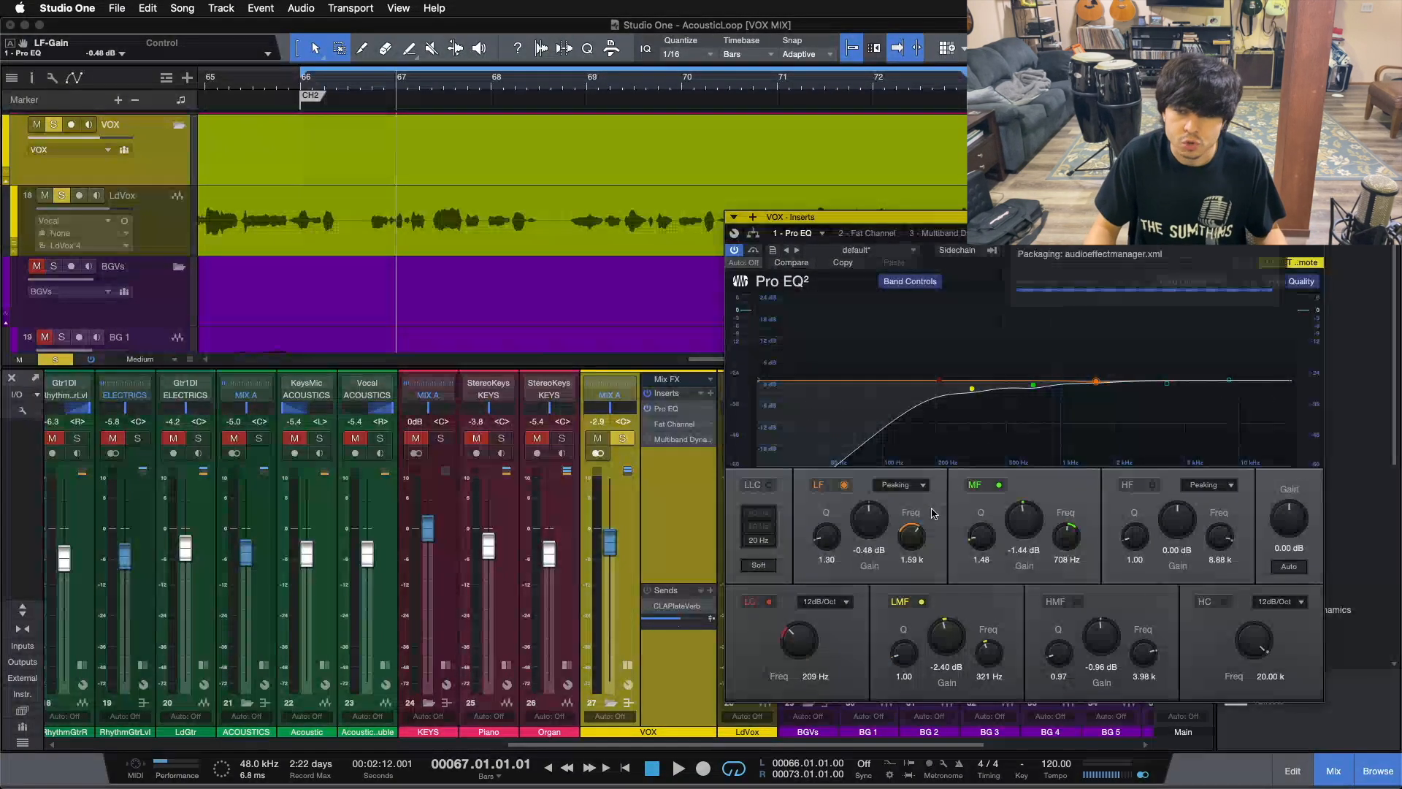
Audition the loop from bar 66 without and with Pro EQ's HMF cut, briefly shift its gain, and stop with the band active
{"action": "left_click", "coordinate": [1075, 602]}
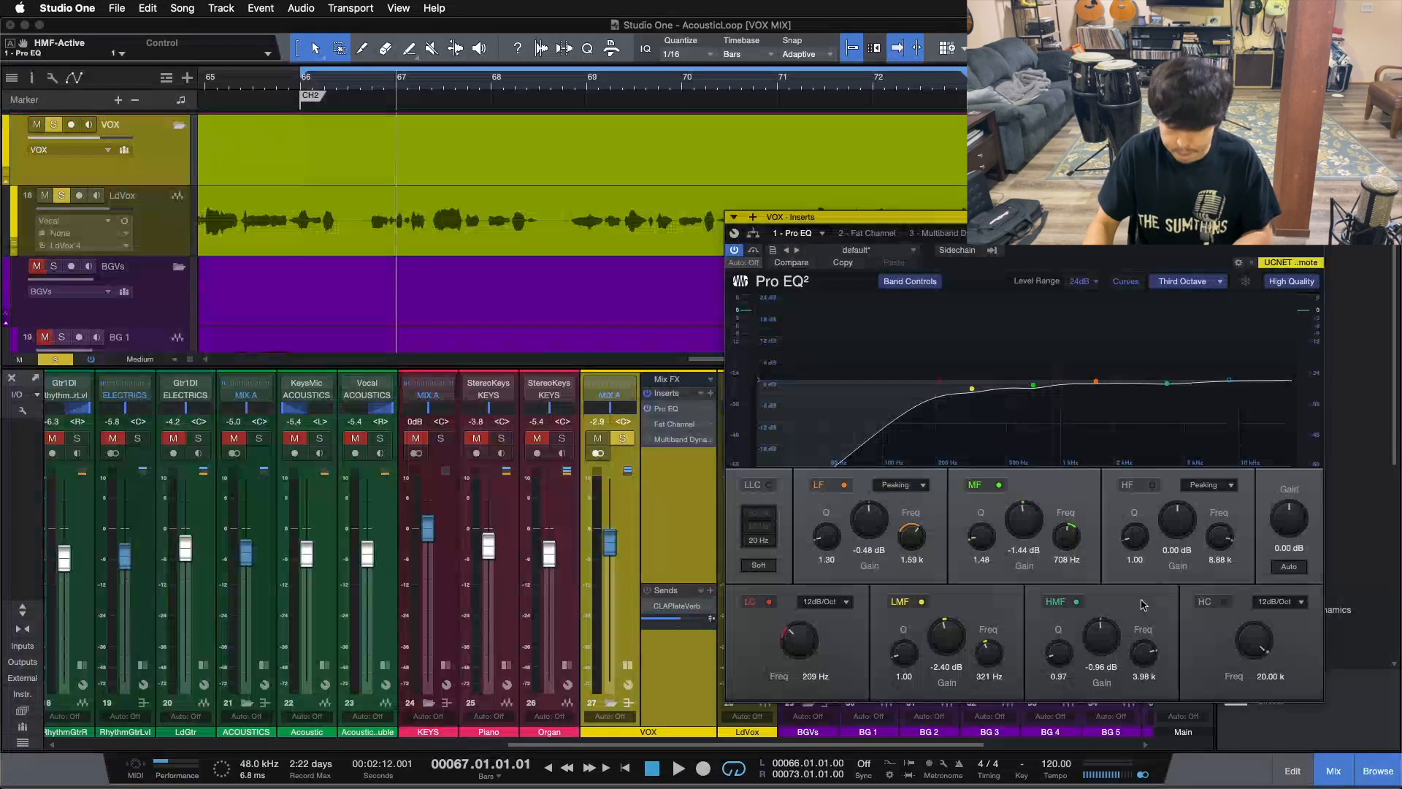
{"action": "key", "text": "KP_Subtract"}
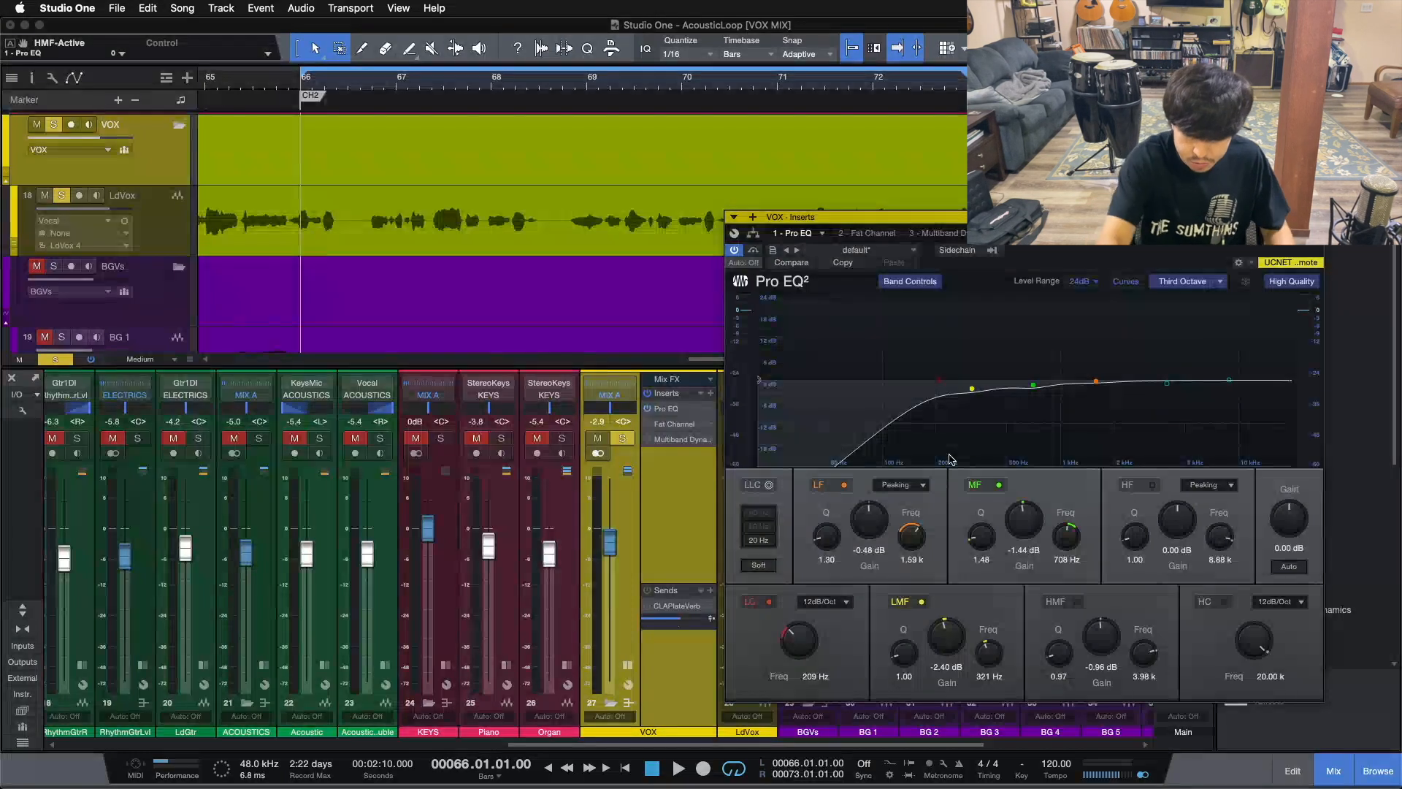
{"action": "key", "text": "space"}
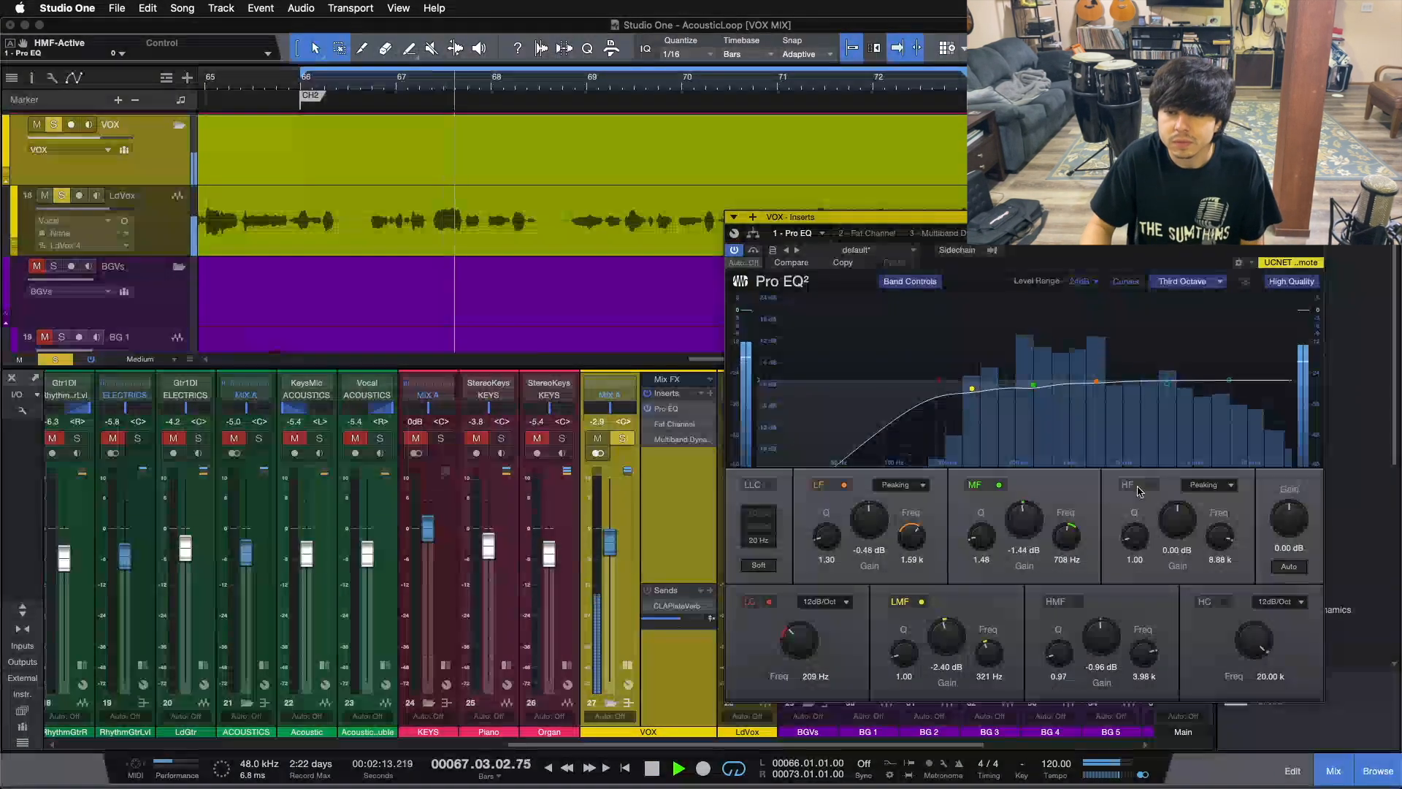
{"action": "left_click", "coordinate": [1074, 602]}
{"action": "mouse_move", "coordinate": [1101, 637]}
{"action": "left_mouse_down"}
{"action": "mouse_move", "coordinate": [1097, 581]}
{"action": "mouse_move", "coordinate": [1102, 623]}
{"action": "left_mouse_up"}
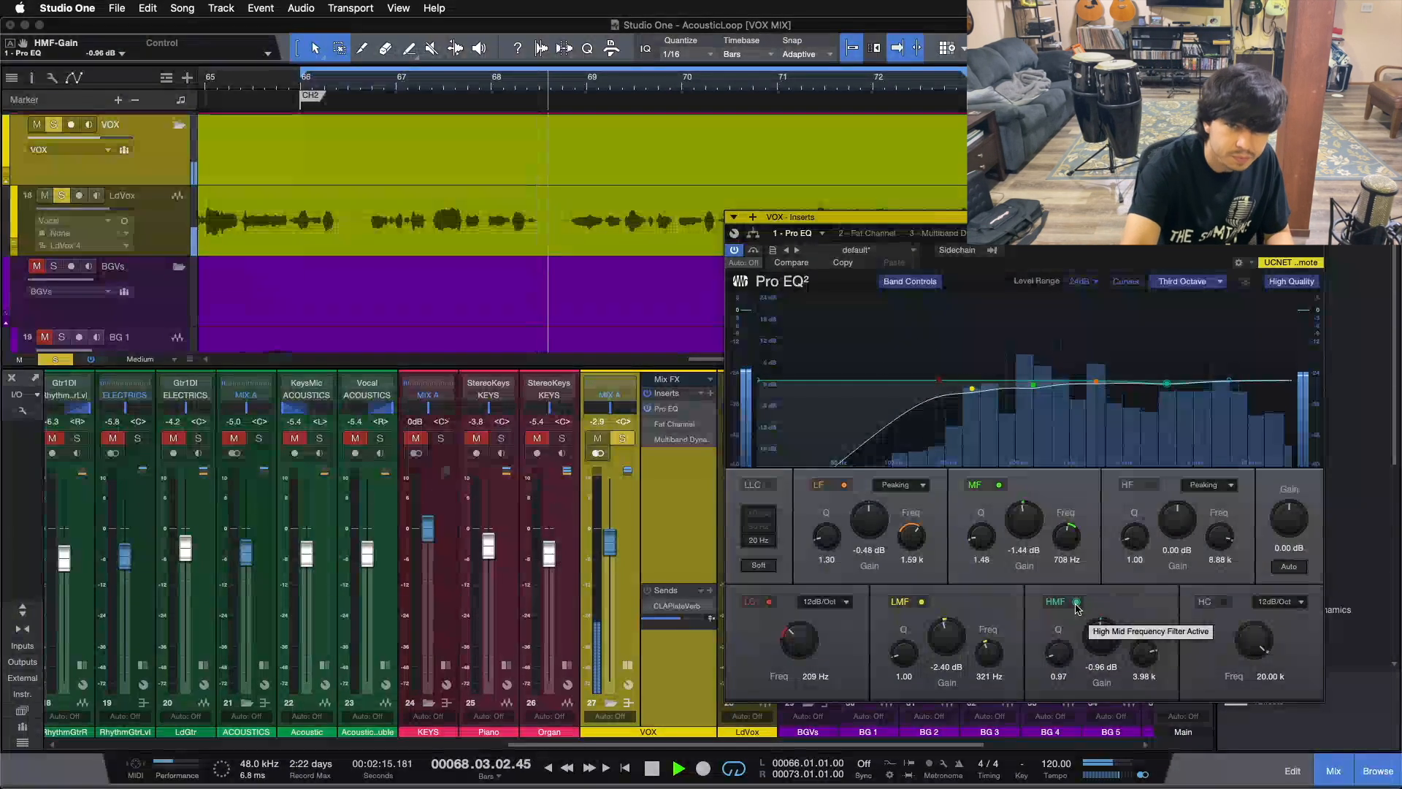
{"action": "key", "text": "space"}
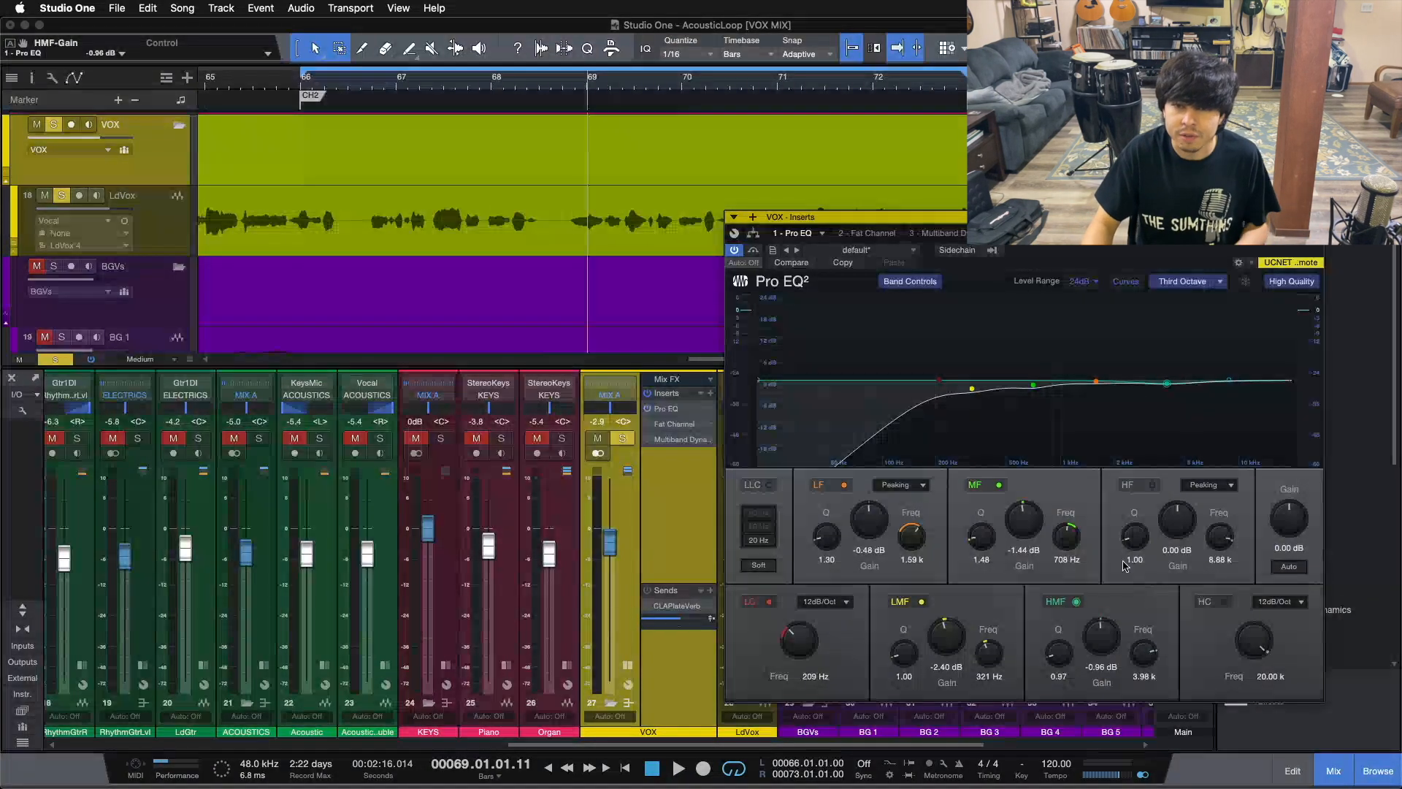
Show the Compressor page of the VOX bus's Fat Channel and move the plug-in window down over the mixer
{"action": "left_click", "coordinate": [864, 233]}
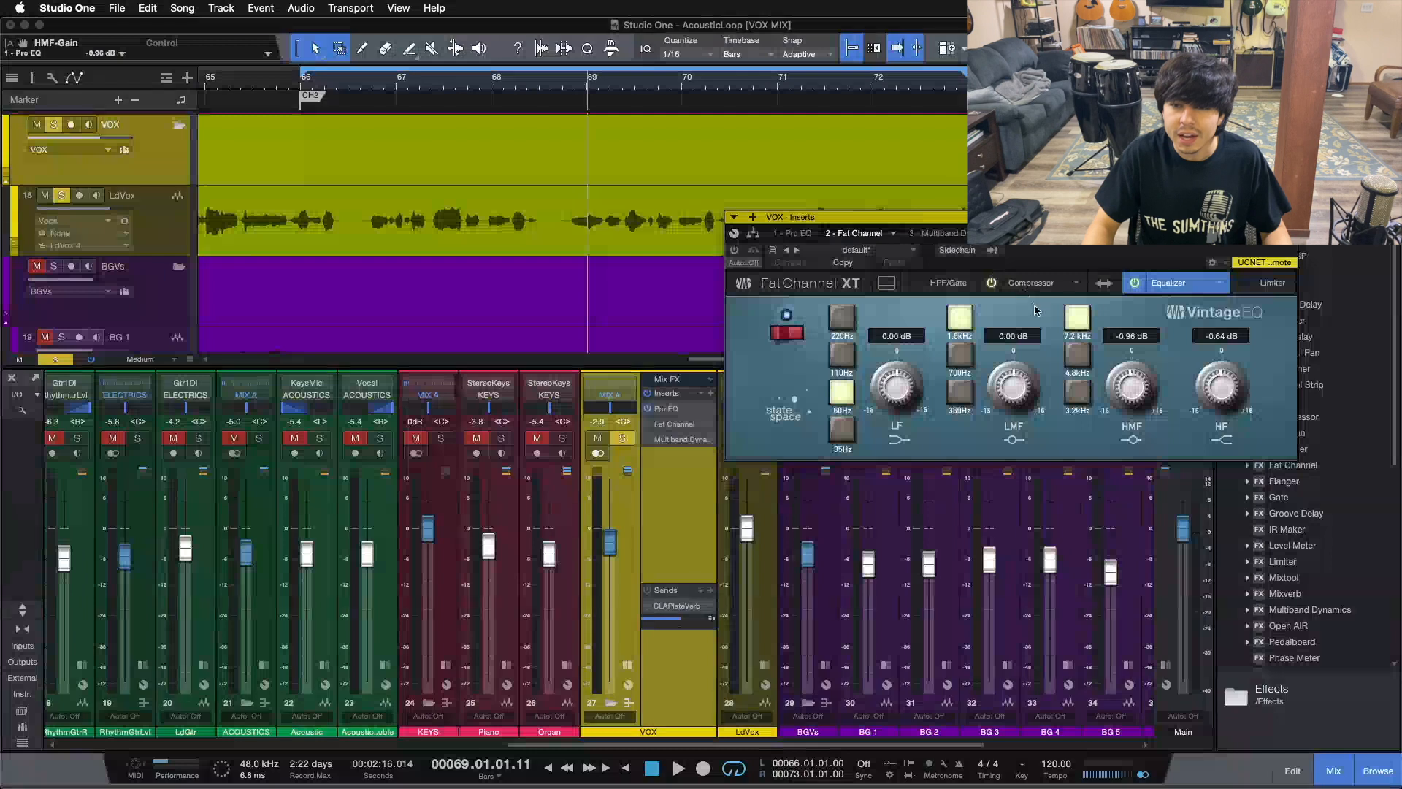
{"action": "left_click", "coordinate": [1029, 283]}
{"action": "left_click_drag", "start_coordinate": [1030, 216], "coordinate": [1029, 370]}
{"action": "mouse_move", "coordinate": [1030, 420]}
{"action": "left_mouse_down"}
{"action": "mouse_move", "coordinate": [1030, 453]}
{"action": "mouse_move", "coordinate": [1030, 436]}
{"action": "left_mouse_up"}
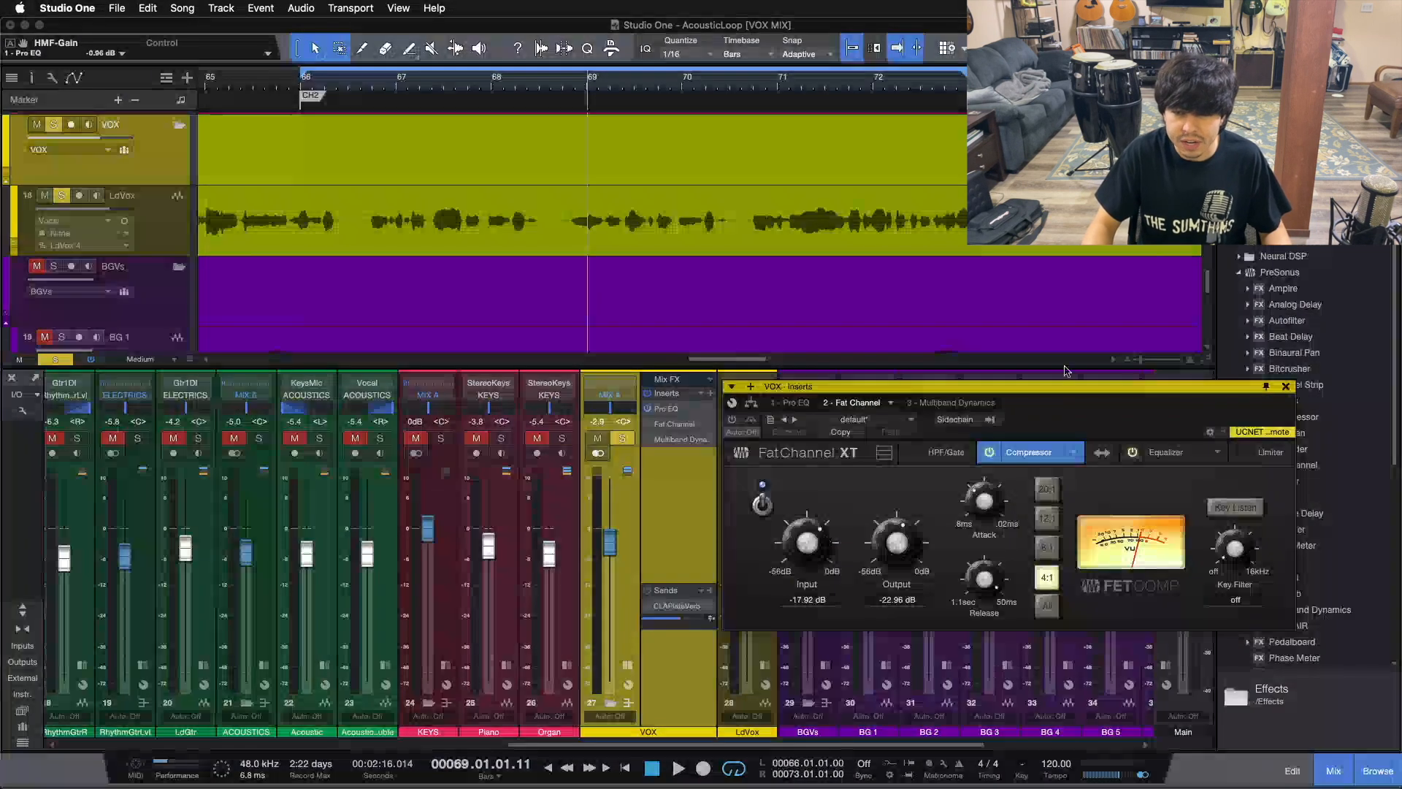
Return the playhead to the loop start at bar 66 and examine the FET compressor's release and output settings
{"action": "key", "text": "KP_1"}
{"action": "left_click", "coordinate": [762, 485]}
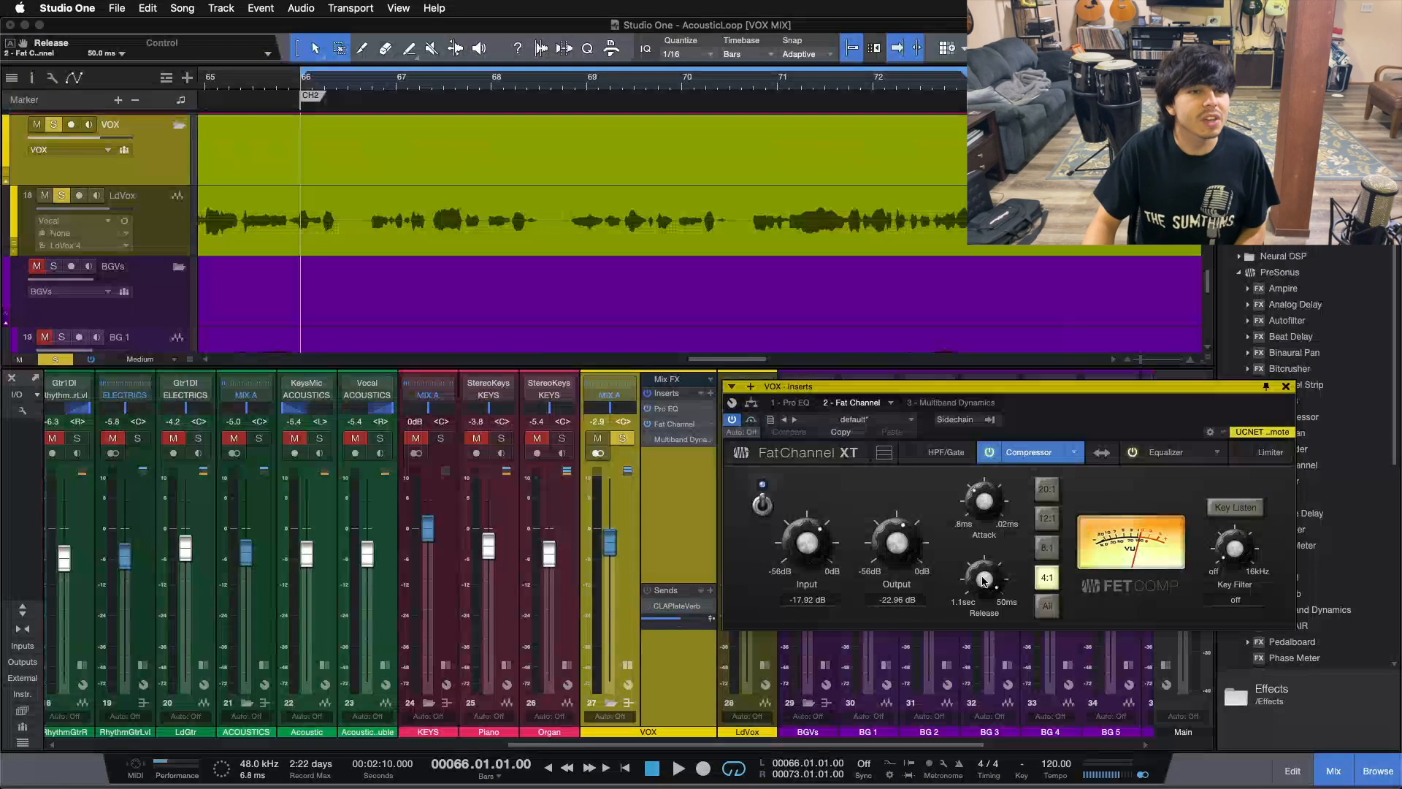
{"action": "left_click_drag", "start_coordinate": [982, 577], "coordinate": [979, 547]}
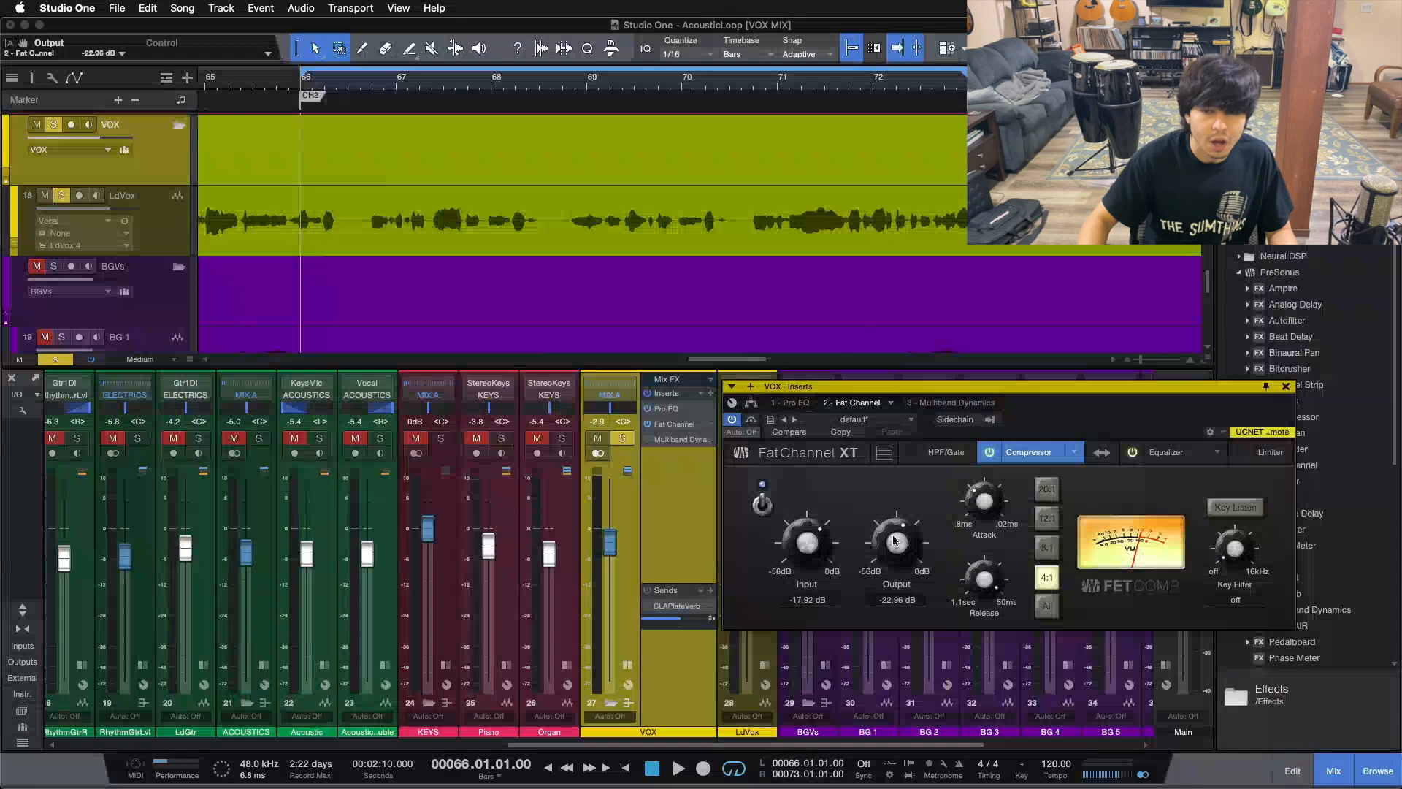
Loop the vocal while switching the FET compressor off and on repeatedly to compare the dynamics, and stop with it on
{"action": "left_click", "coordinate": [763, 501]}
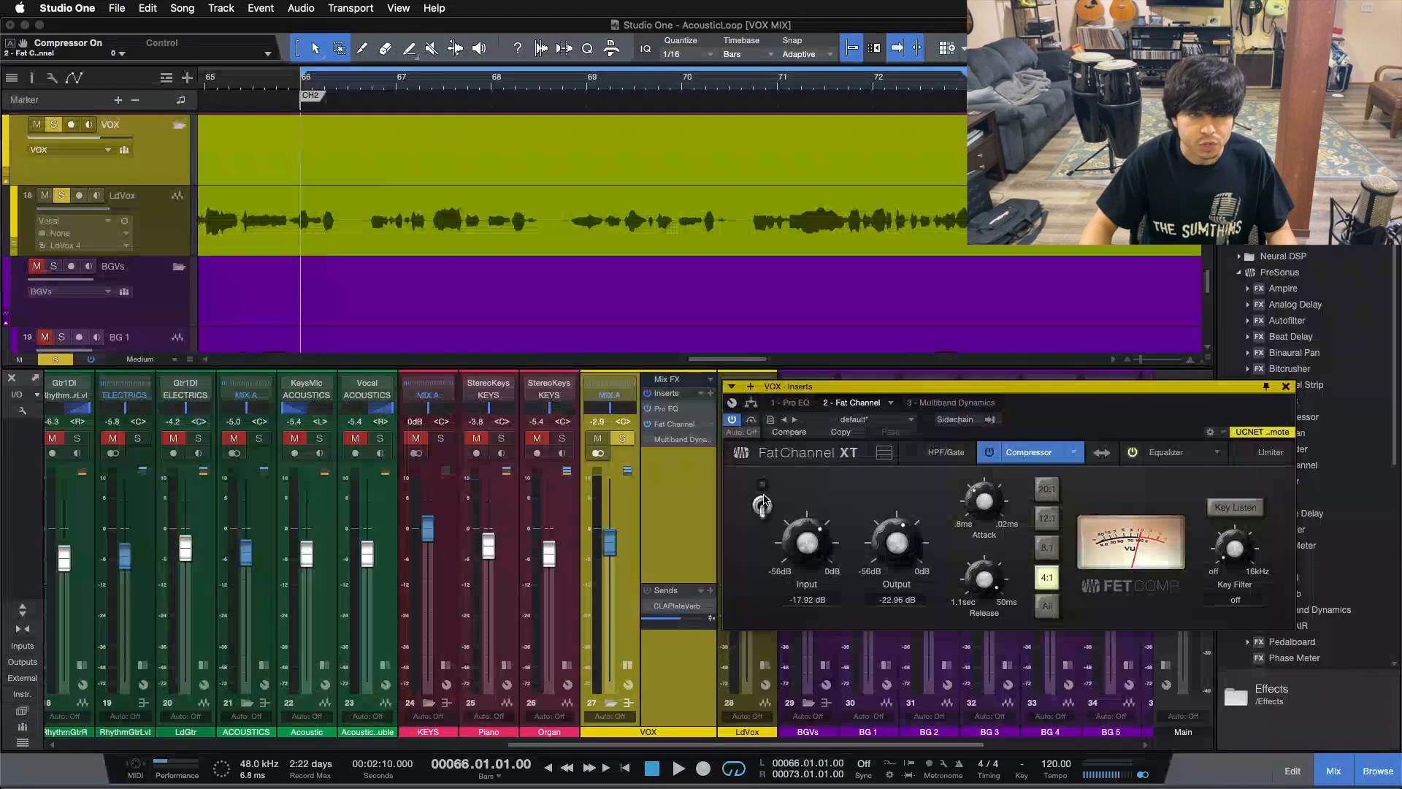
{"action": "key", "text": "space"}
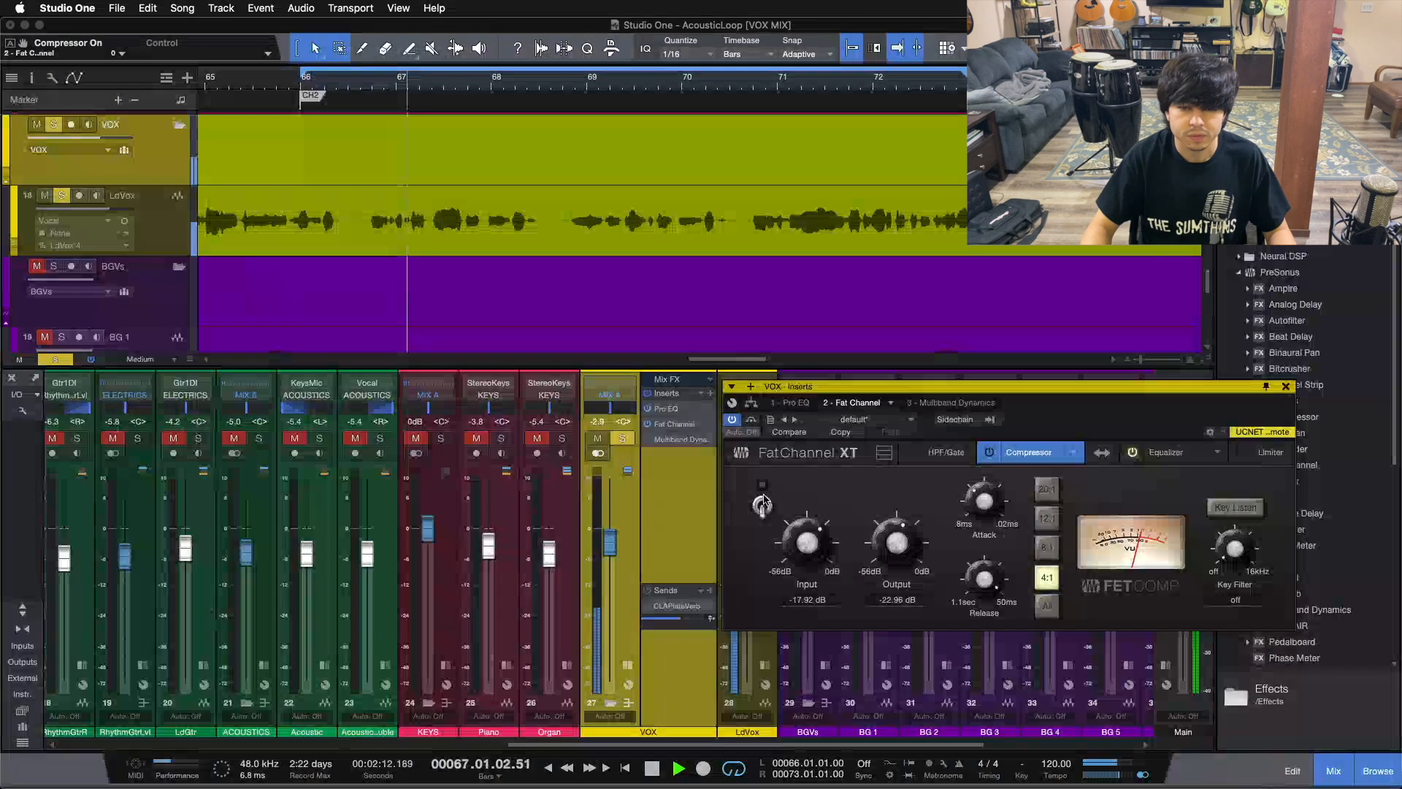
{"action": "left_click", "coordinate": [763, 501]}
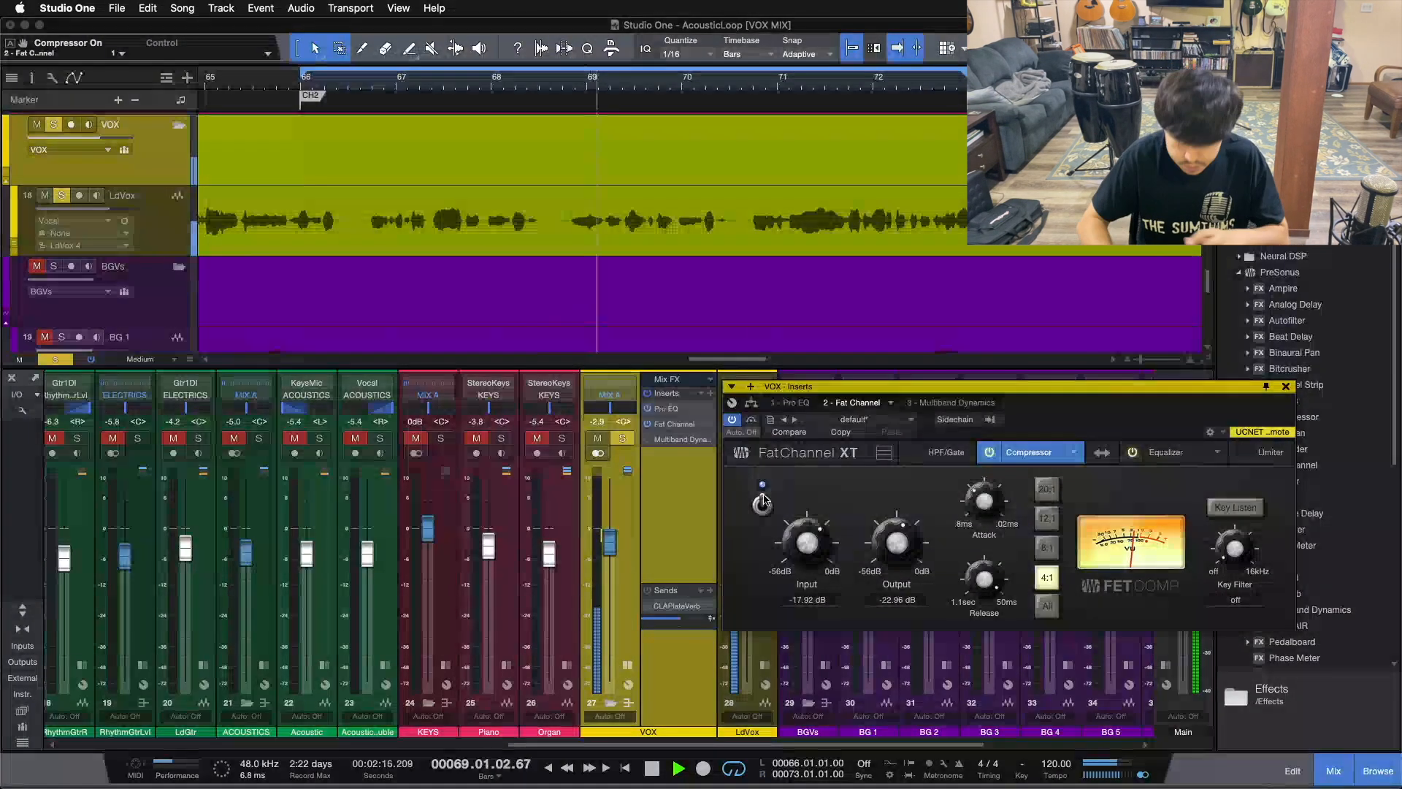
{"action": "left_click", "coordinate": [763, 501]}
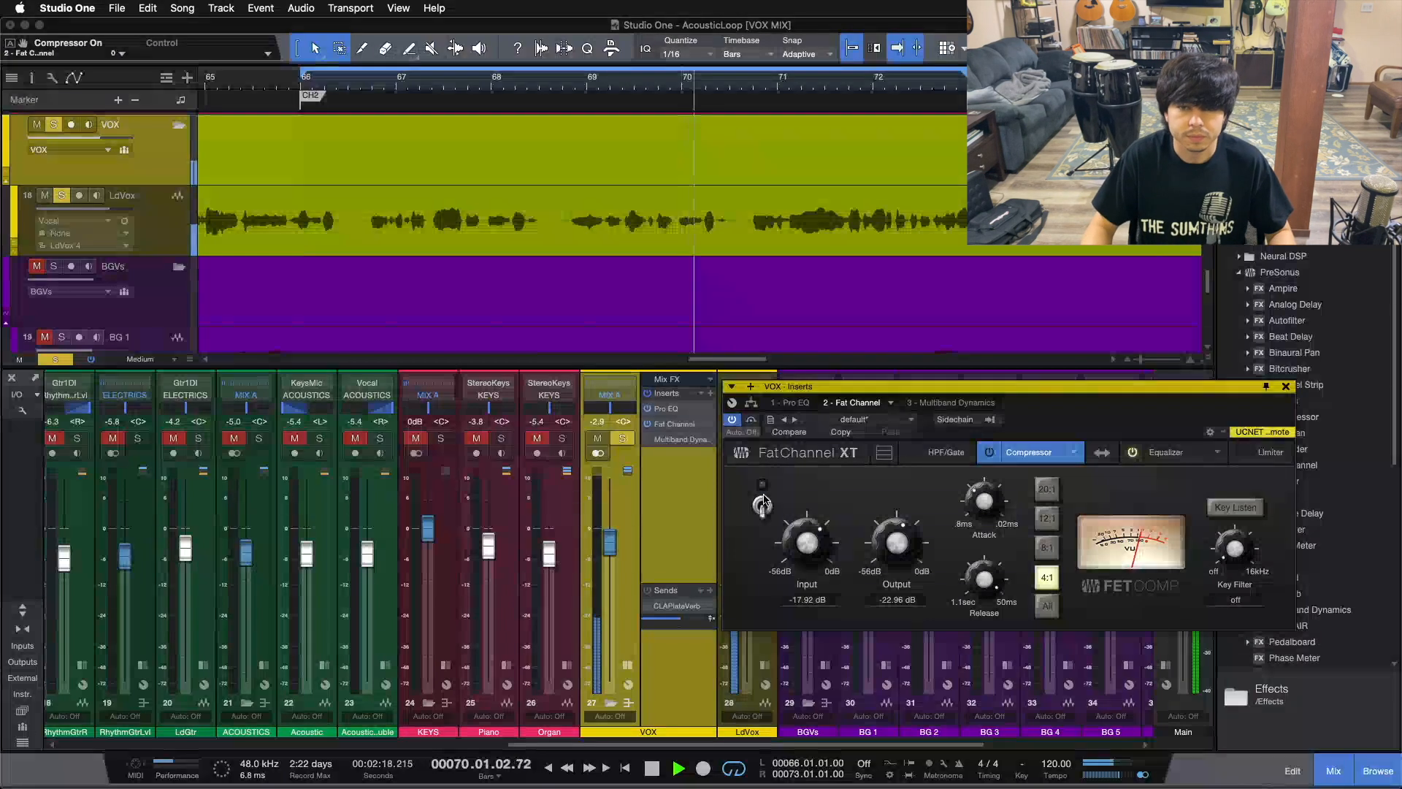
{"action": "left_click", "coordinate": [763, 501]}
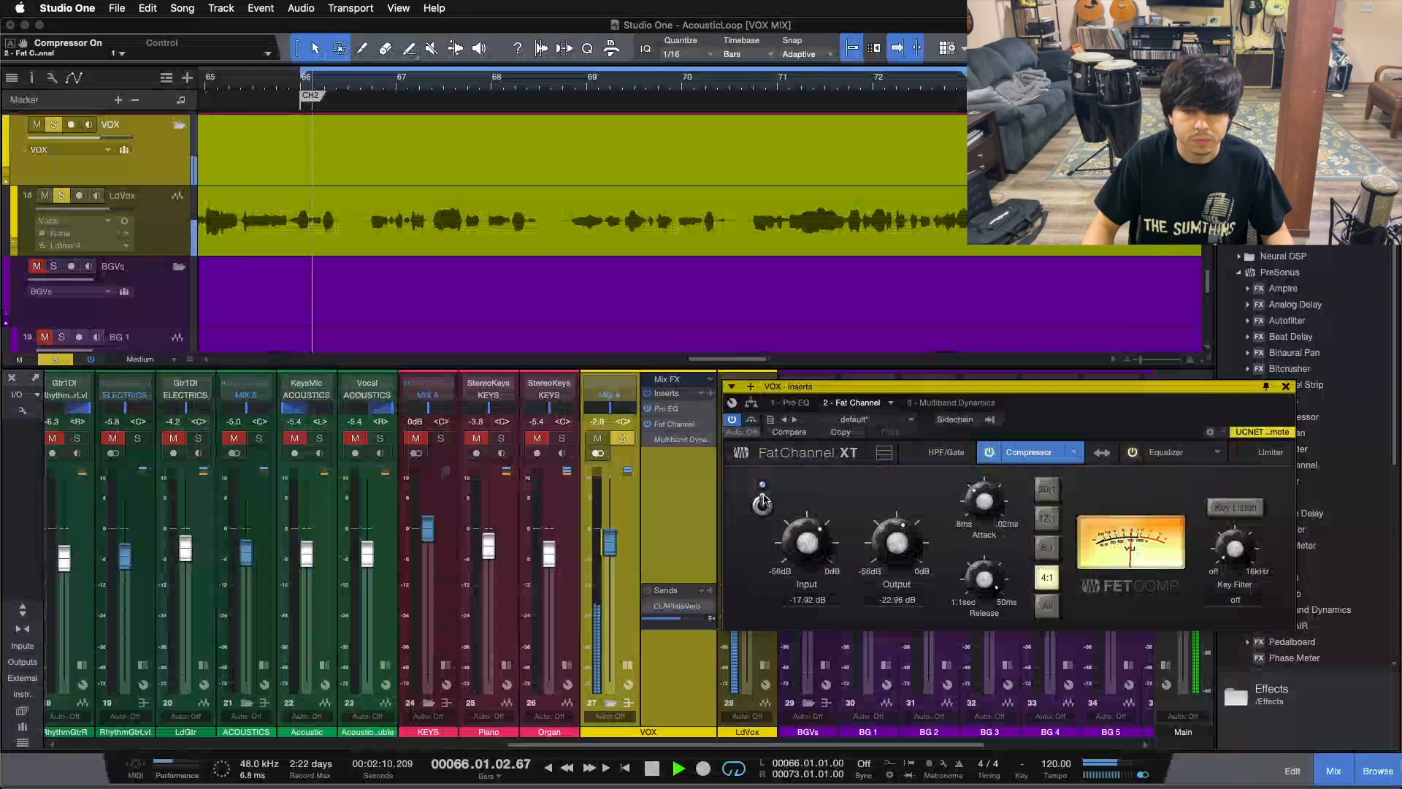
{"action": "left_click", "coordinate": [763, 501]}
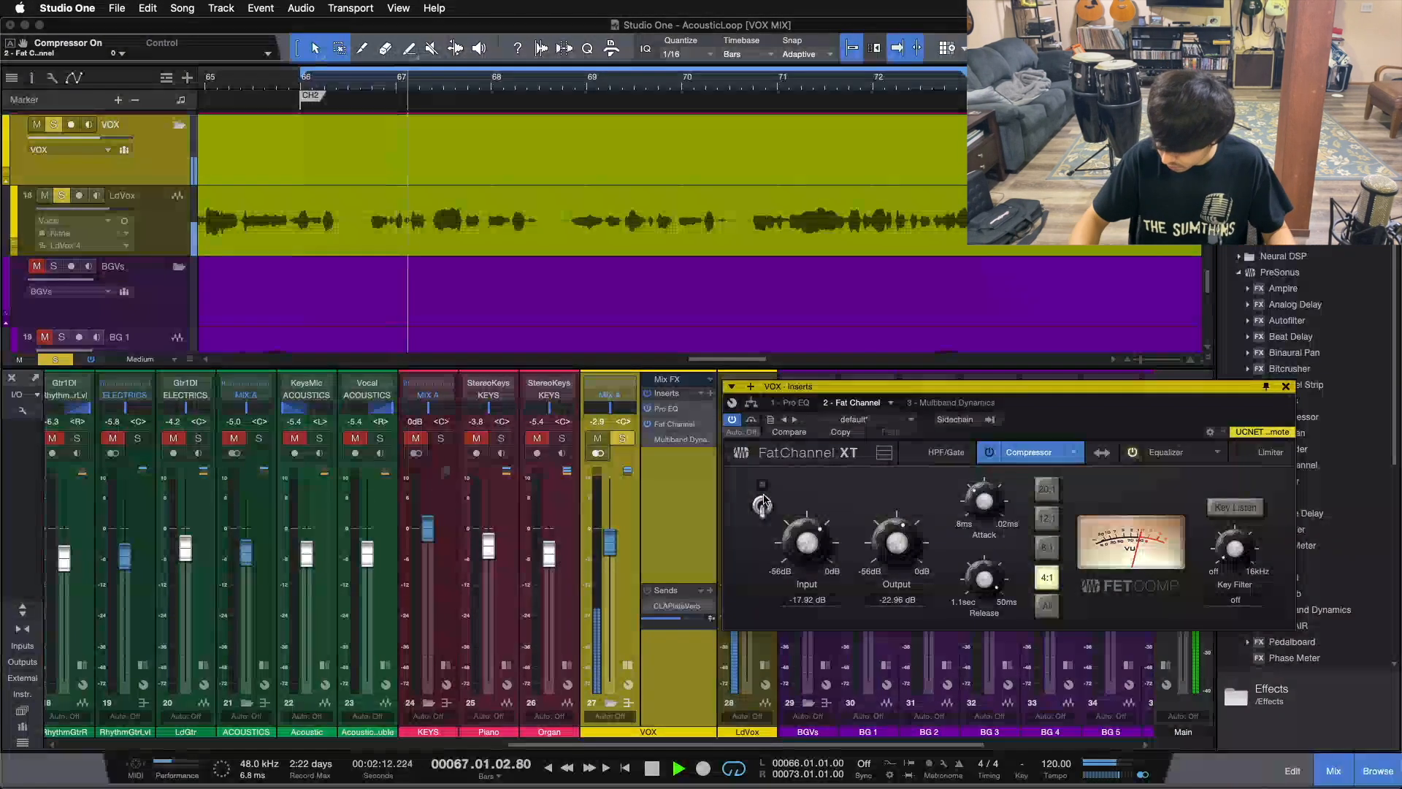
{"action": "left_click", "coordinate": [763, 501]}
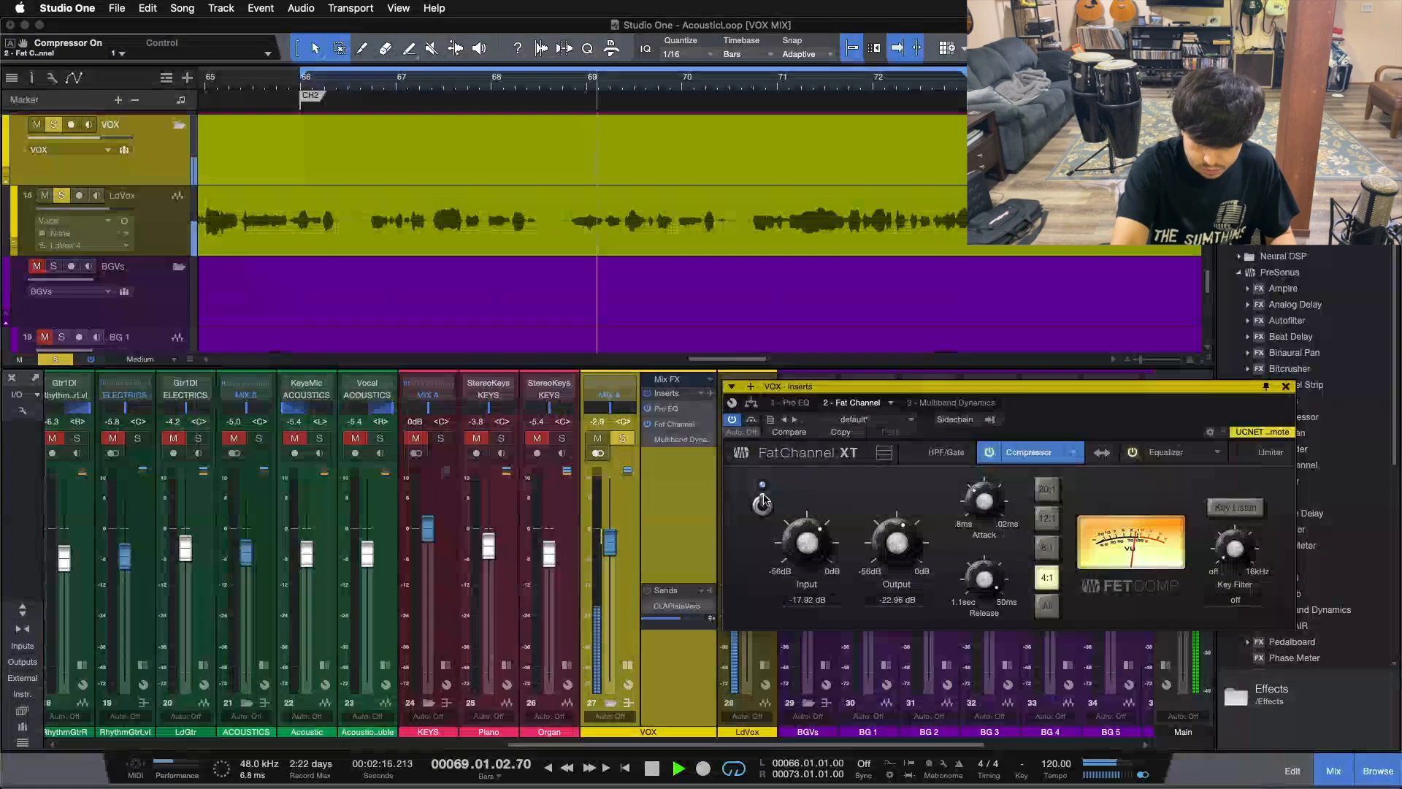
{"action": "key", "text": "space"}
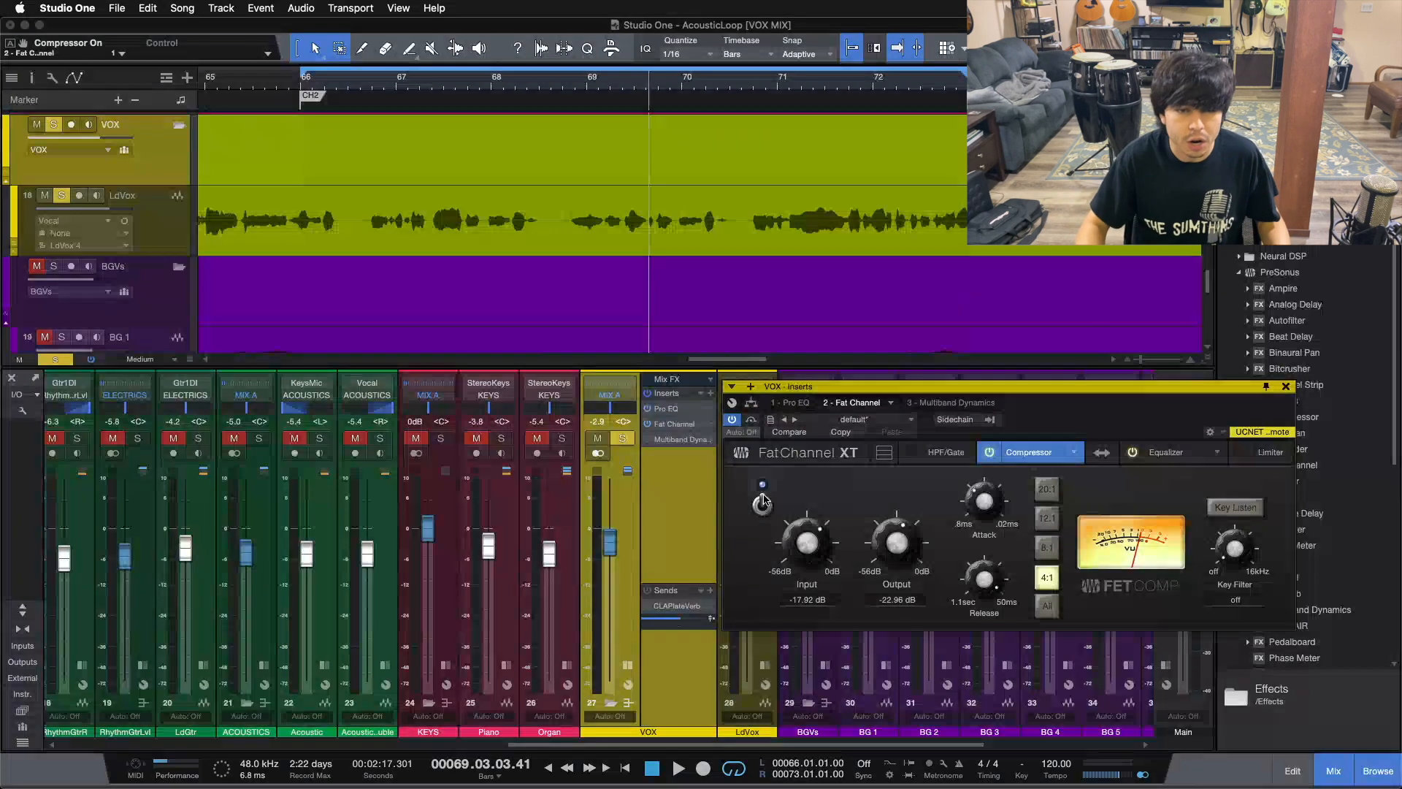
Replay the loop from bar 66 with the FET compressor bypassed, re-enable it during playback, and stop
{"action": "left_click", "coordinate": [763, 502]}
{"action": "key", "text": "space"}
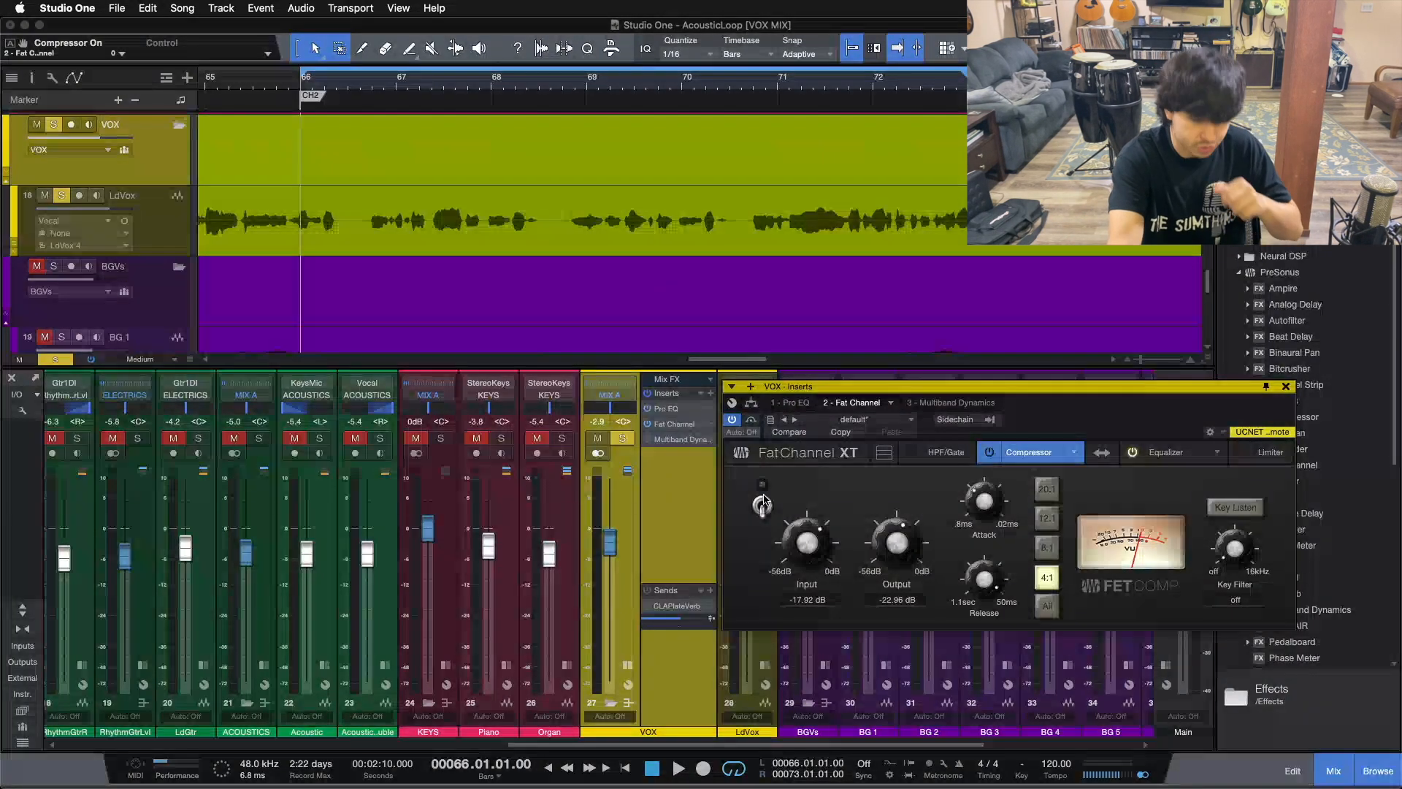
{"action": "key", "text": "space"}
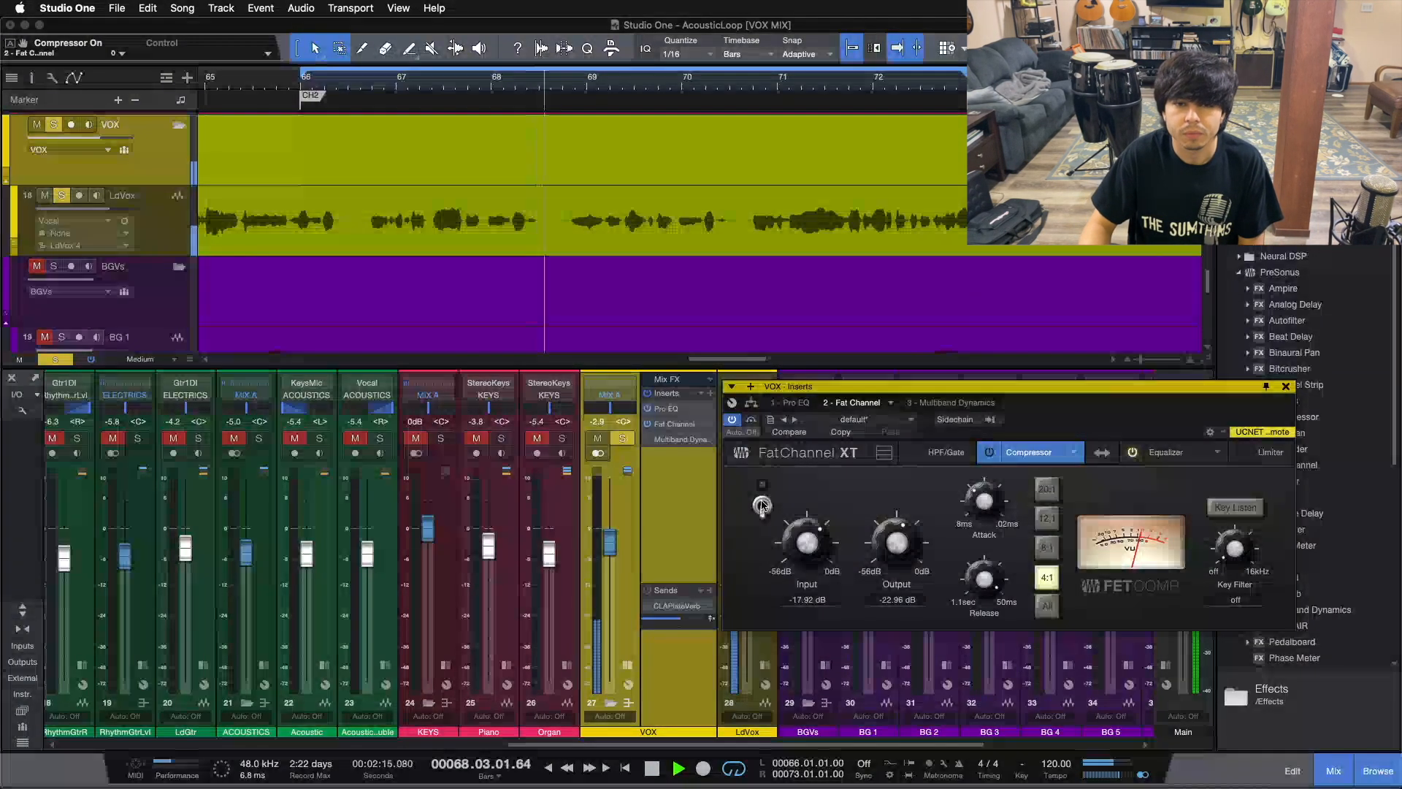
{"action": "left_click", "coordinate": [761, 504]}
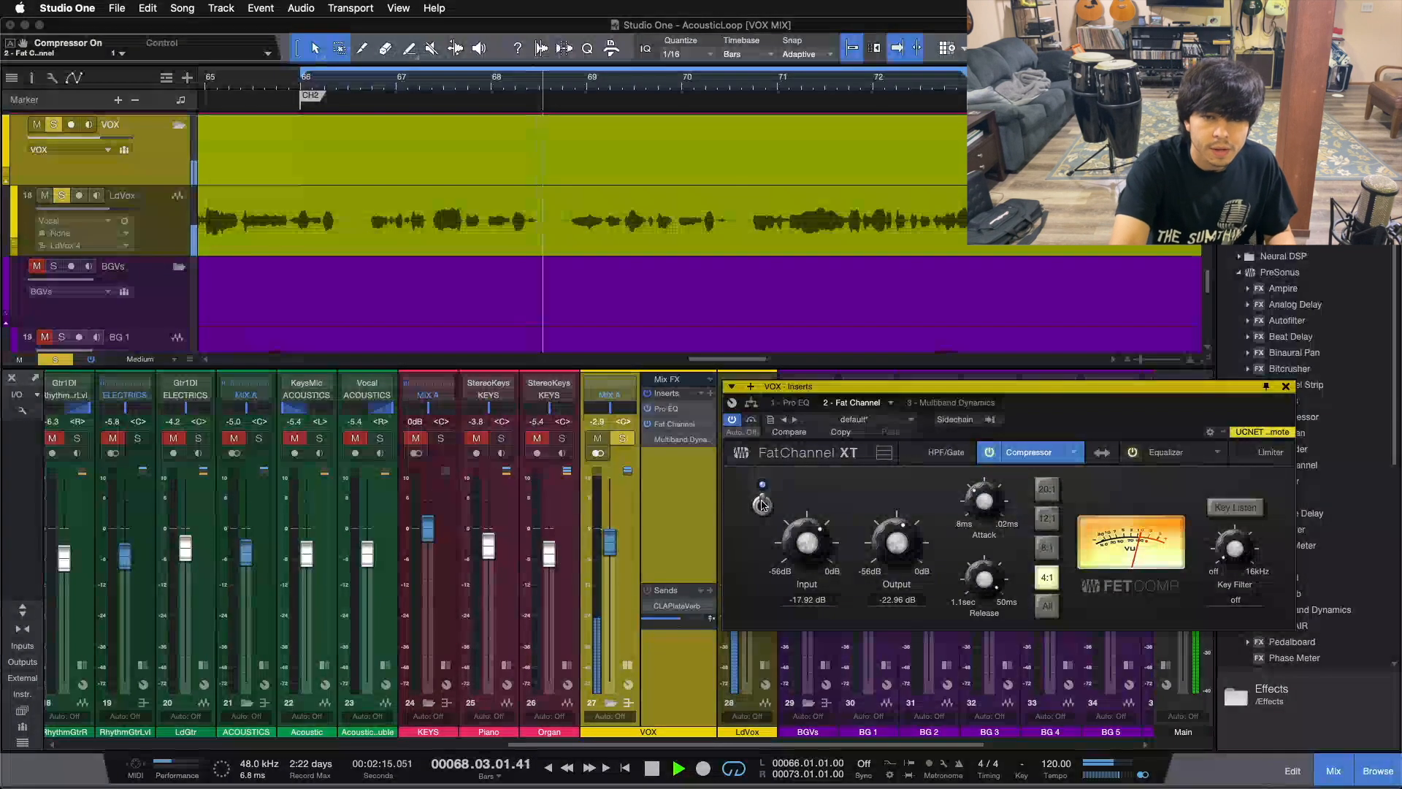
{"action": "key", "text": "space"}
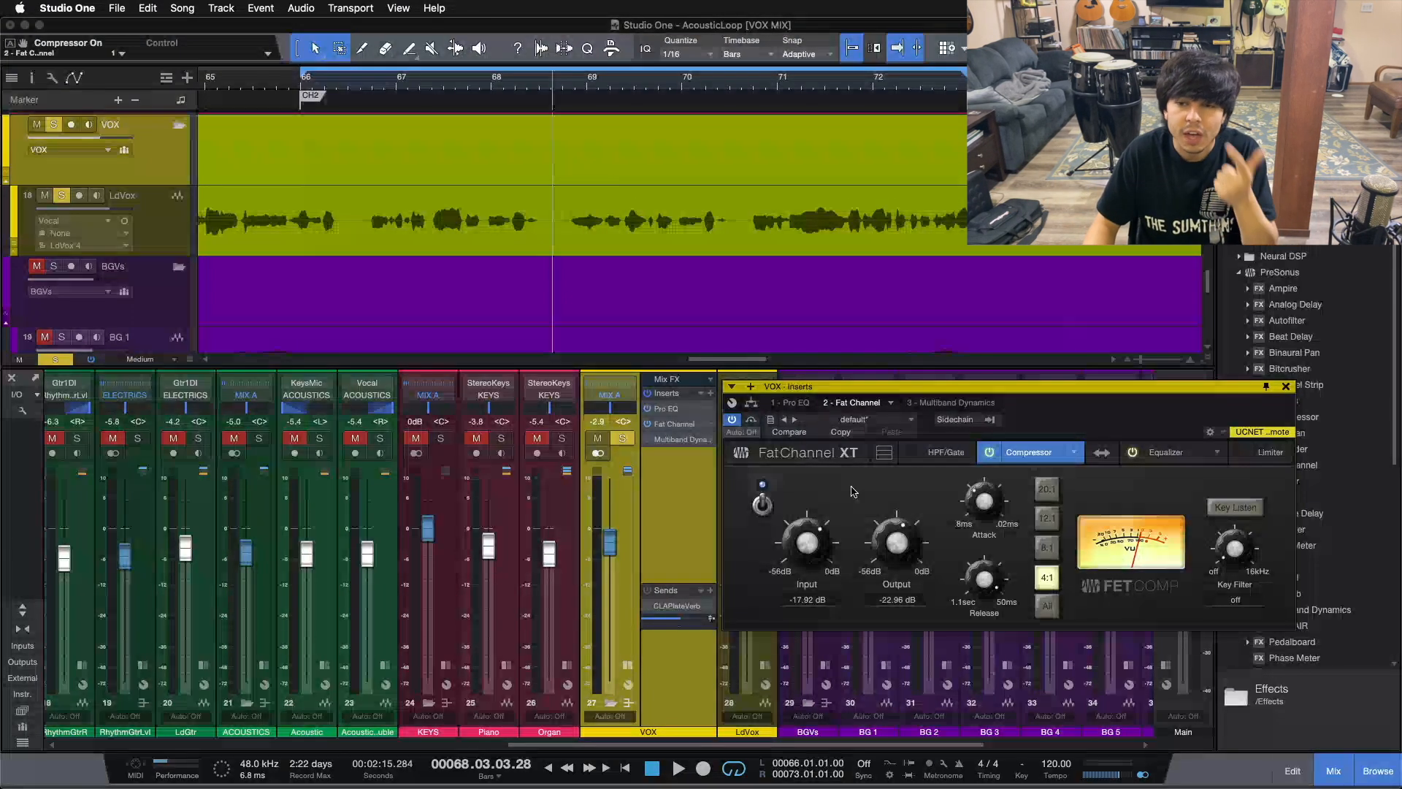
Show the Fat Channel's Equalizer page, move the window down over the mixer, and examine the Vintage EQ's HMF and HF cuts
{"action": "left_click", "coordinate": [1168, 455]}
{"action": "left_click_drag", "start_coordinate": [1113, 386], "coordinate": [1133, 407]}
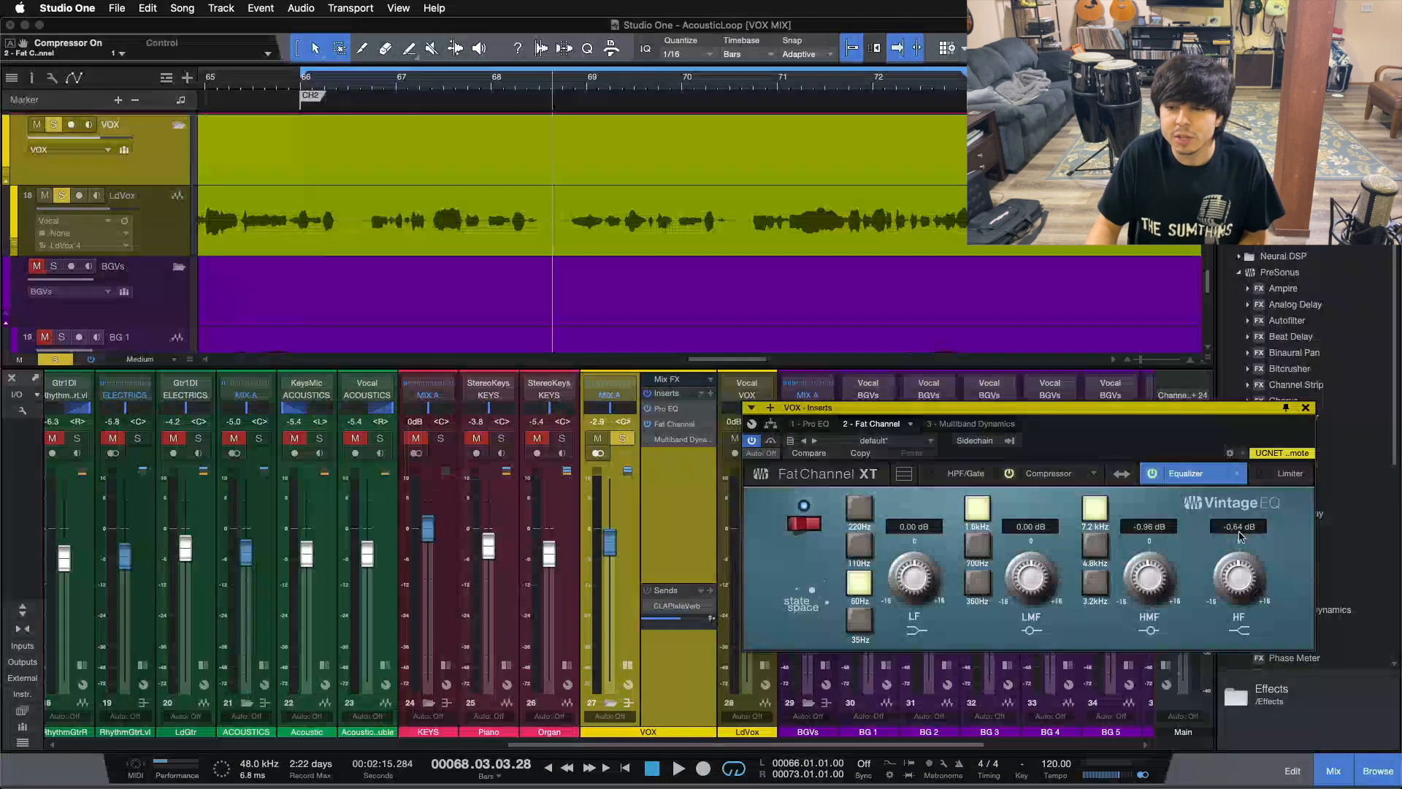
{"action": "left_click_drag", "start_coordinate": [1118, 407], "coordinate": [1038, 465]}
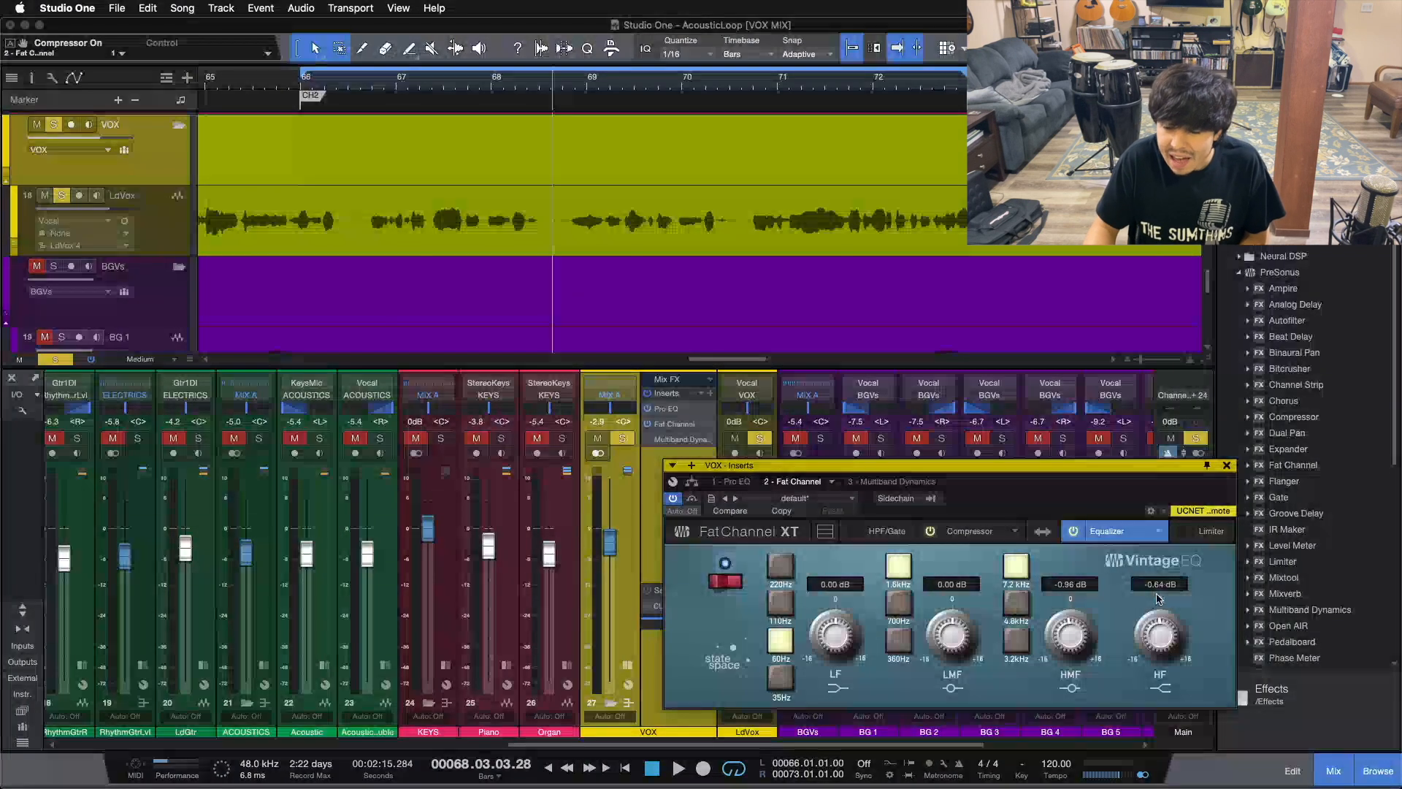
{"action": "left_click", "coordinate": [1072, 531]}
{"action": "left_click", "coordinate": [1072, 532]}
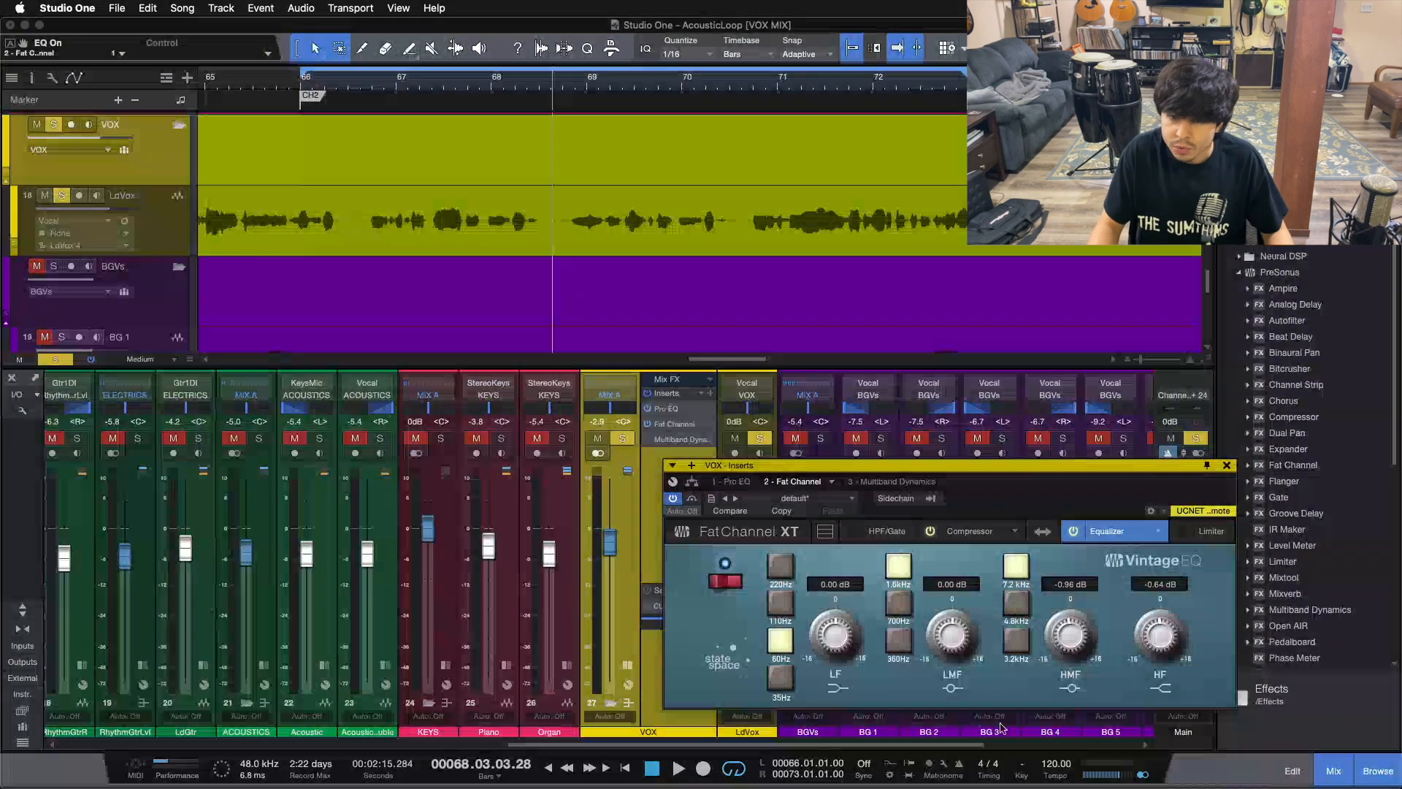
Loop the vocal from bar 66 while switching the Vintage EQ off and on to compare the tone, and stop with it on
{"action": "key", "text": "Home"}
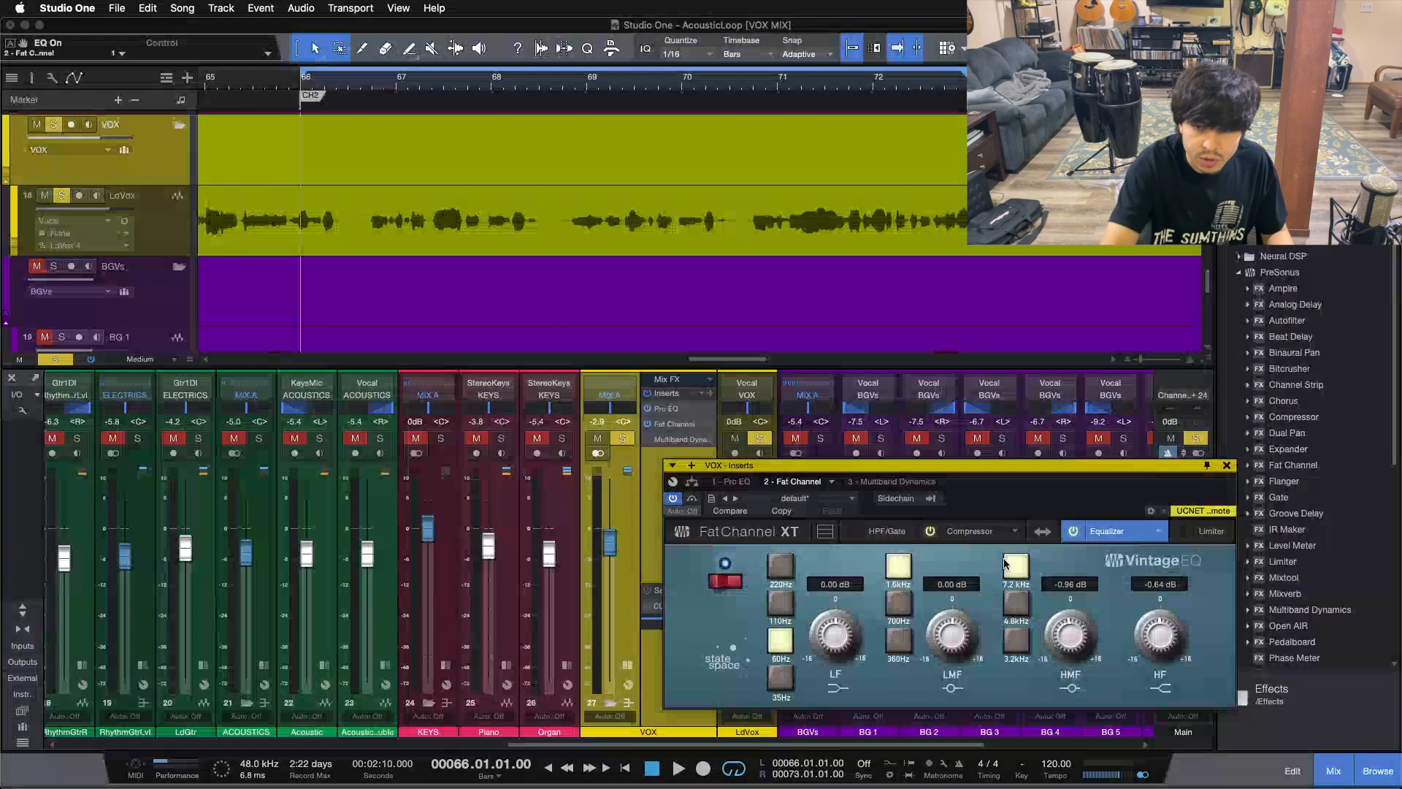
{"action": "left_click", "coordinate": [711, 588]}
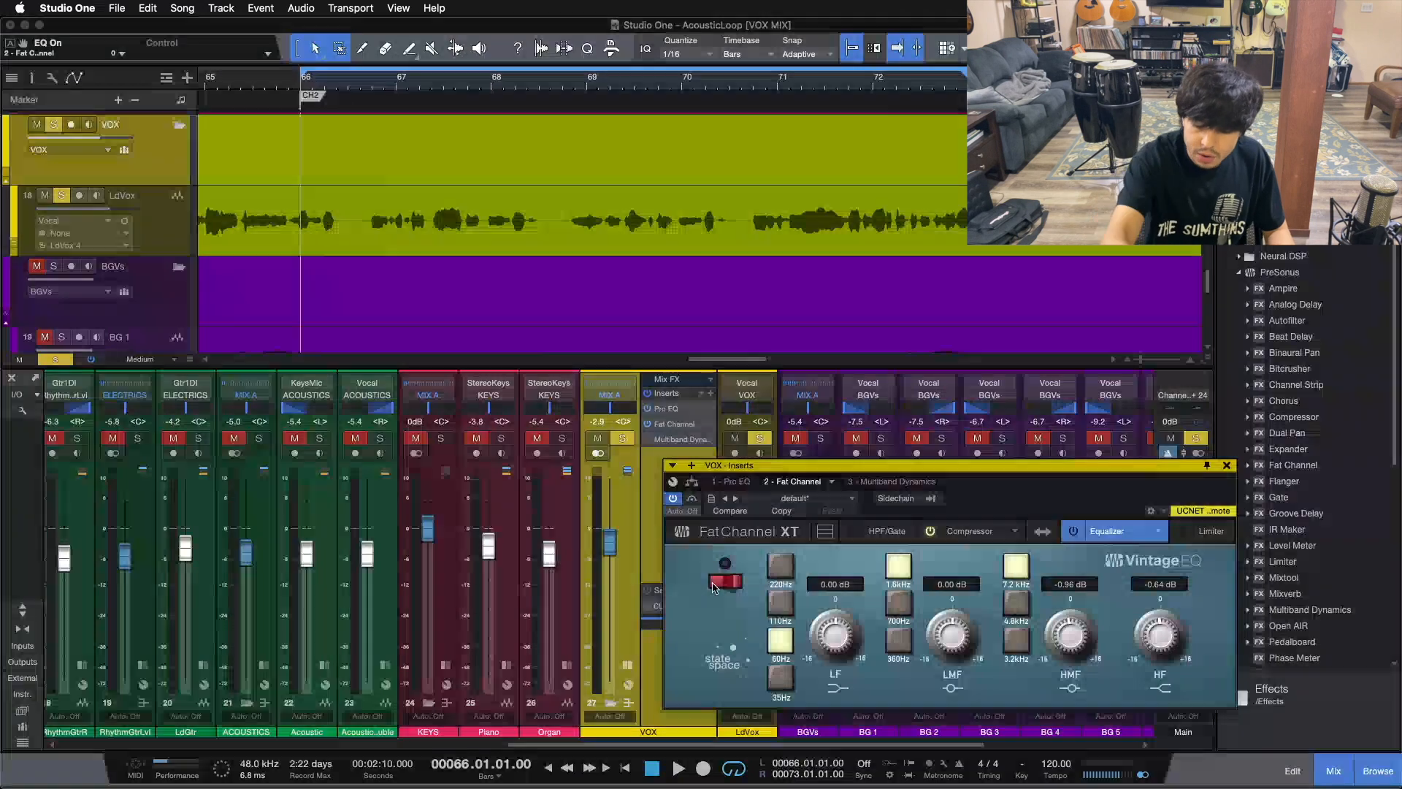
{"action": "key", "text": "space"}
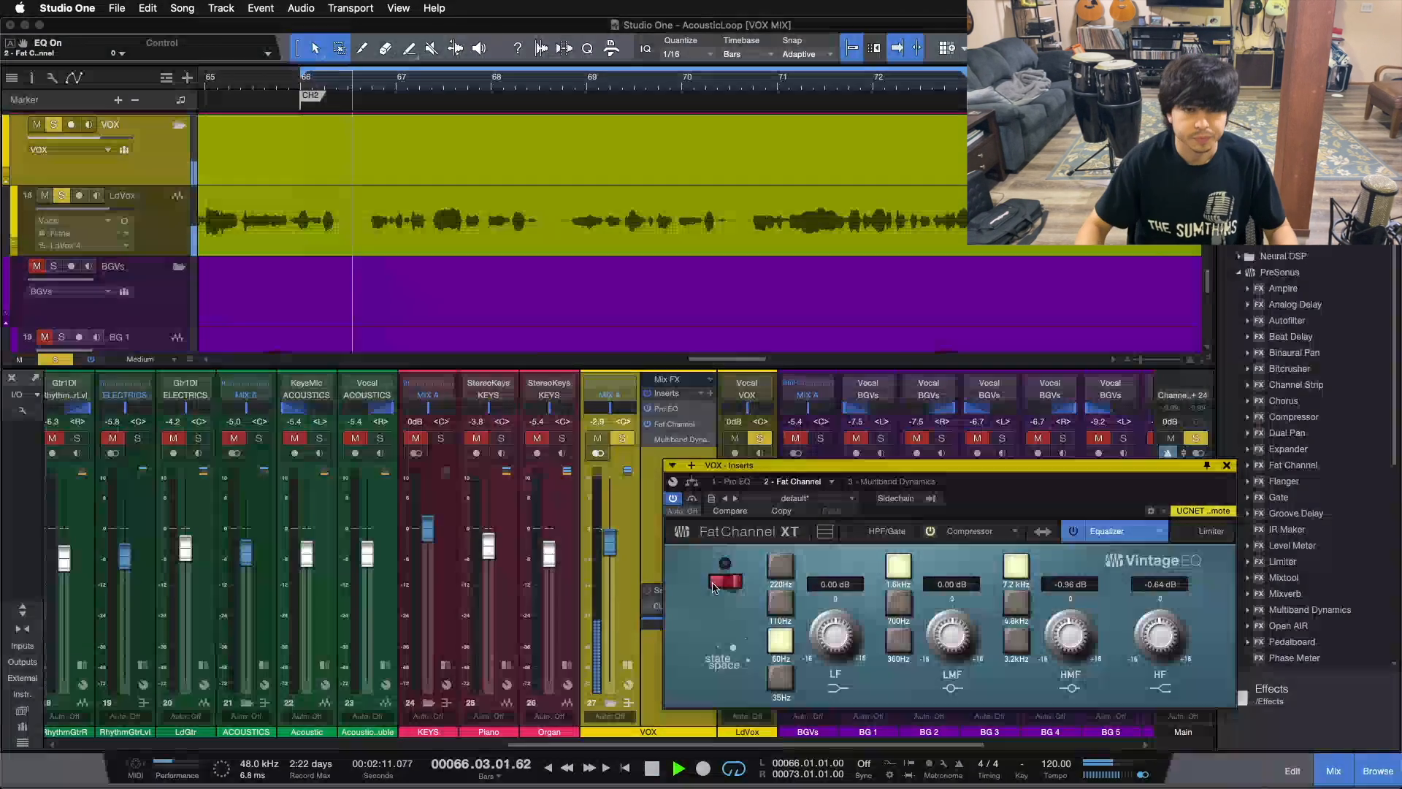
{"action": "left_click", "coordinate": [720, 584]}
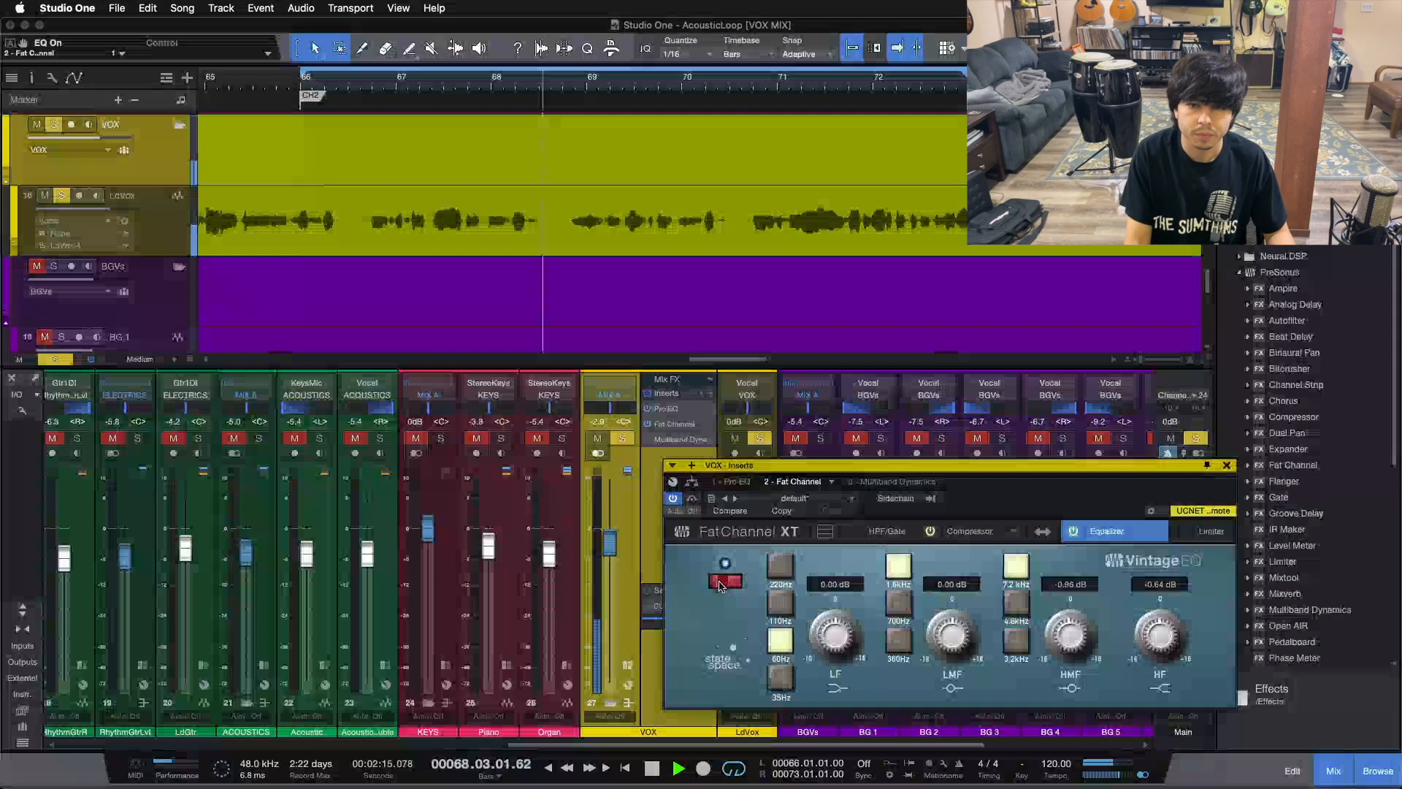
{"action": "left_click", "coordinate": [719, 584]}
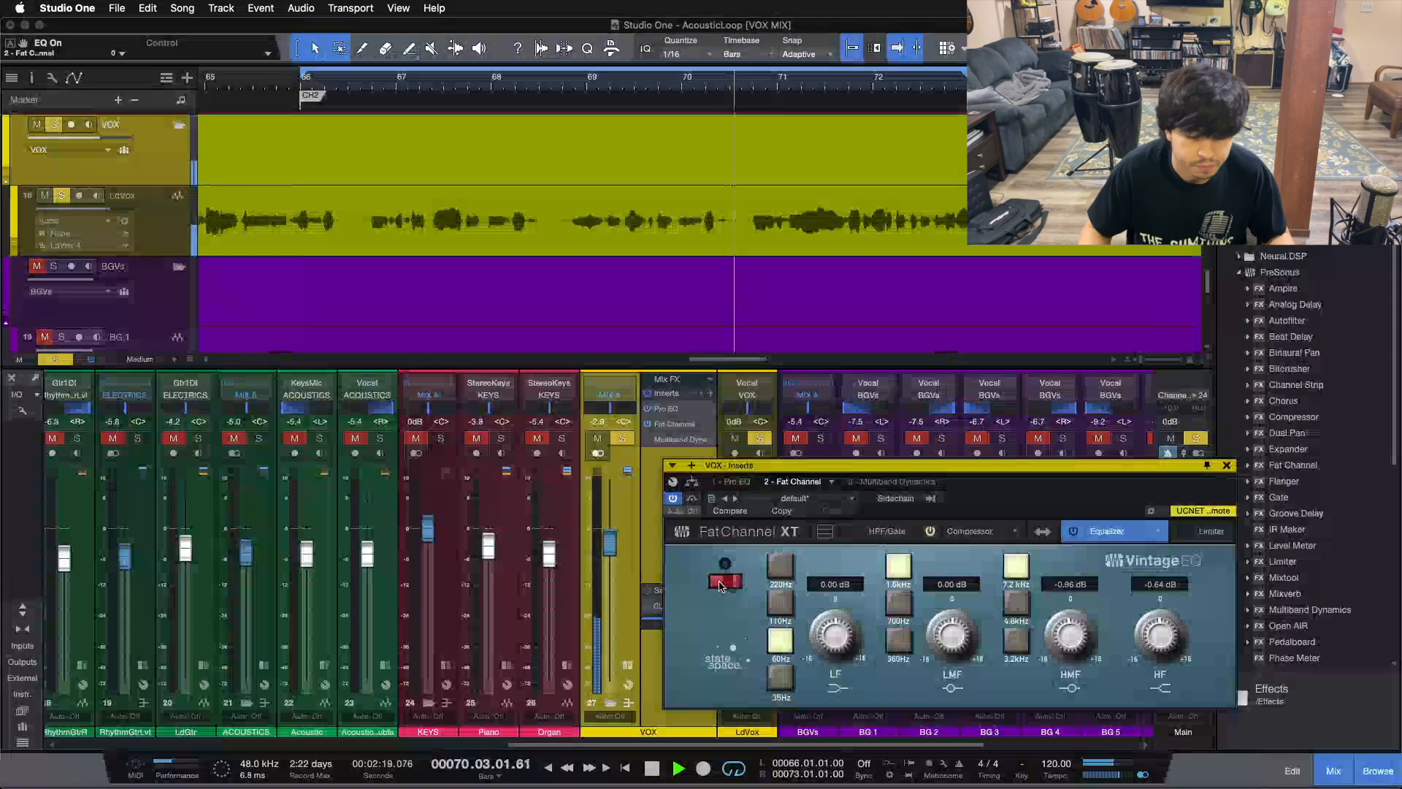
{"action": "left_click", "coordinate": [719, 584]}
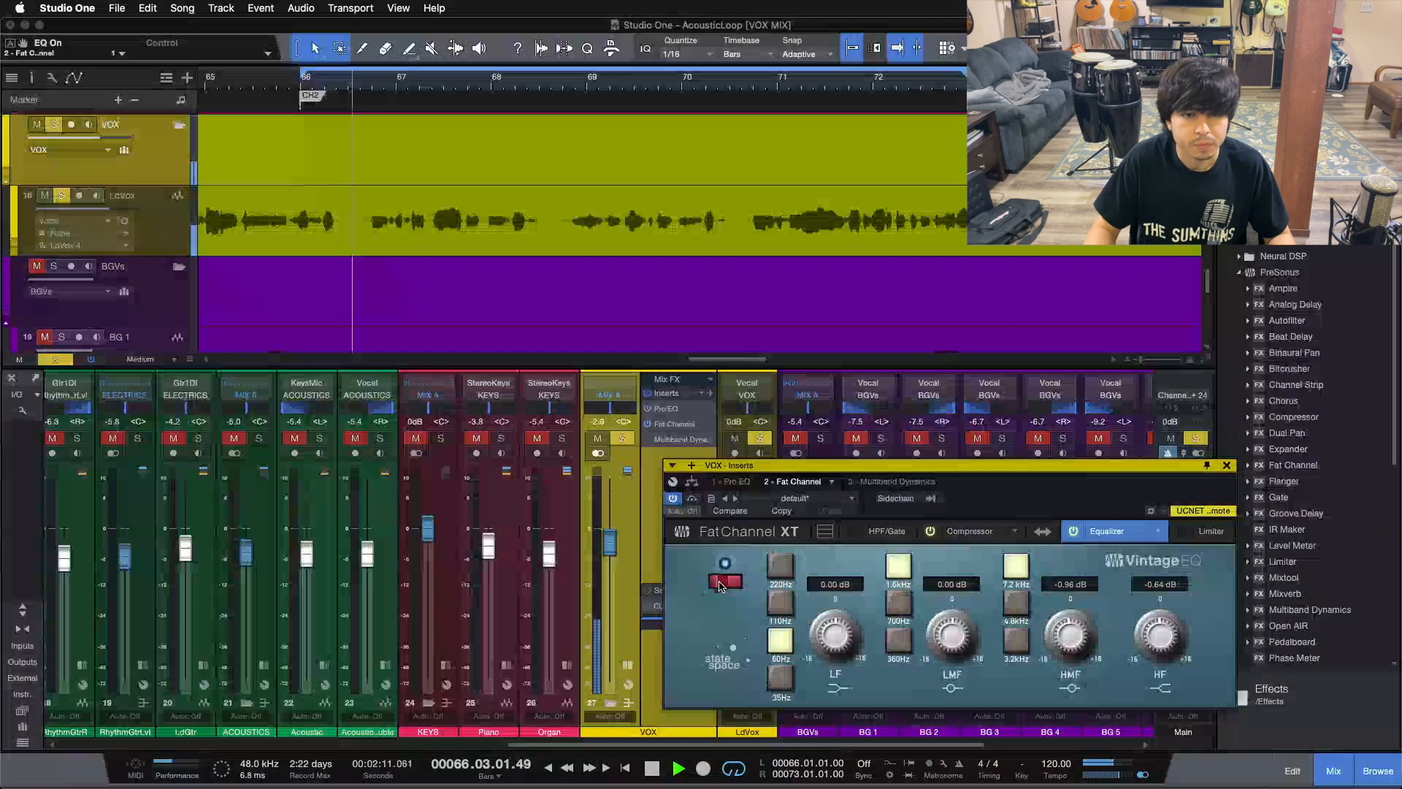
{"action": "left_click", "coordinate": [719, 585]}
{"action": "left_click", "coordinate": [719, 584]}
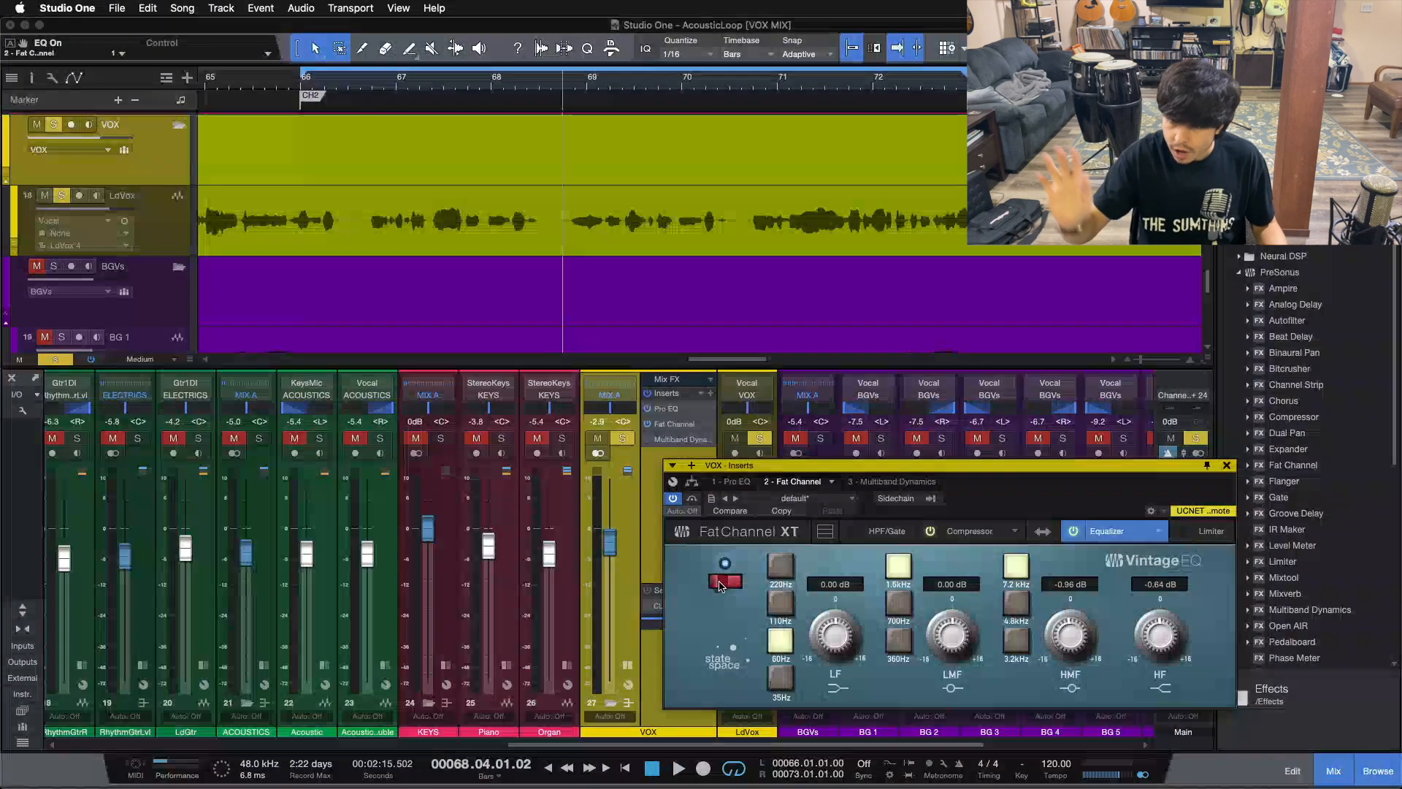
Show the VOX bus's Multiband Dynamics de-esser and move its window up until all its controls fit on screen
{"action": "left_click", "coordinate": [885, 481]}
{"action": "left_click", "coordinate": [672, 498]}
{"action": "left_click_drag", "start_coordinate": [1012, 481], "coordinate": [1076, 300]}
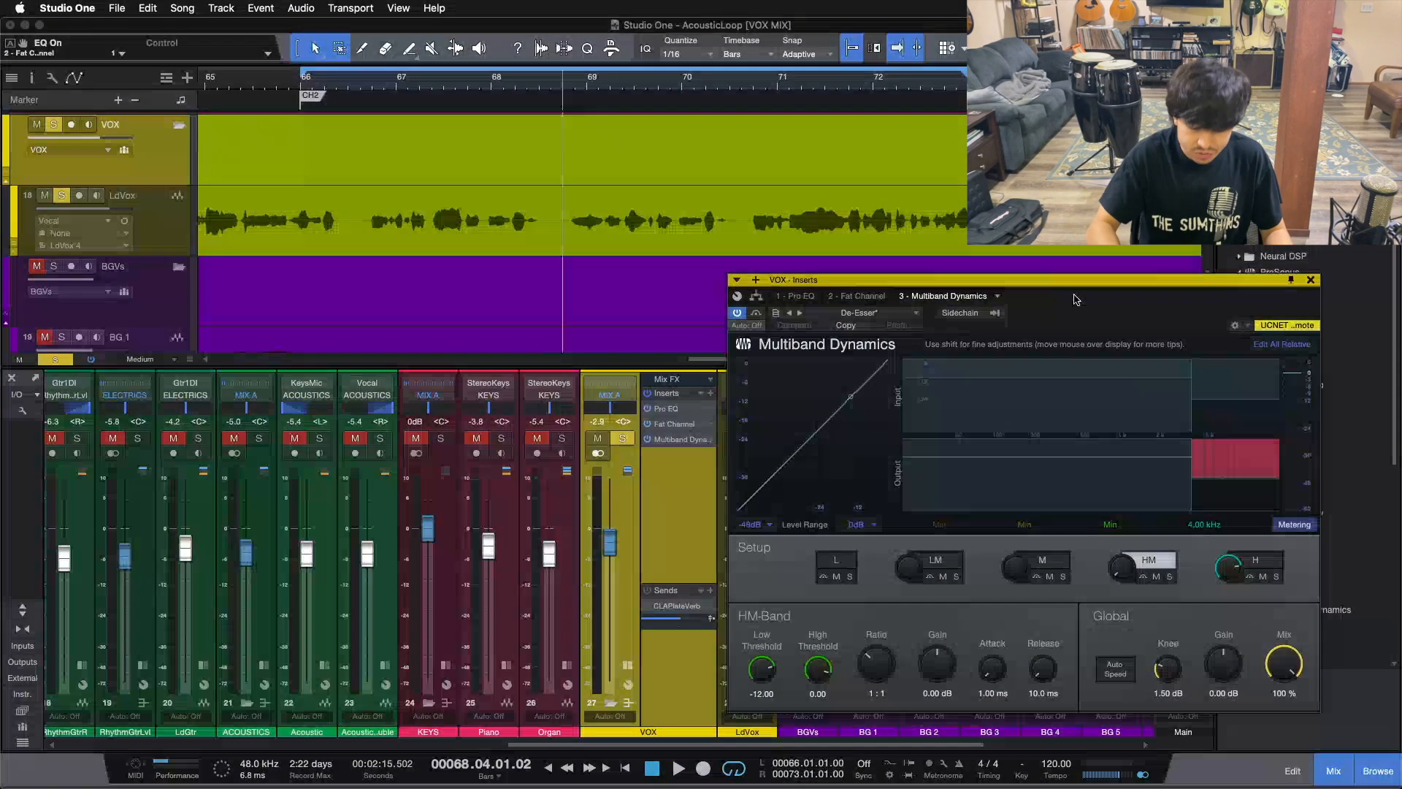
{"action": "left_click", "coordinate": [759, 312]}
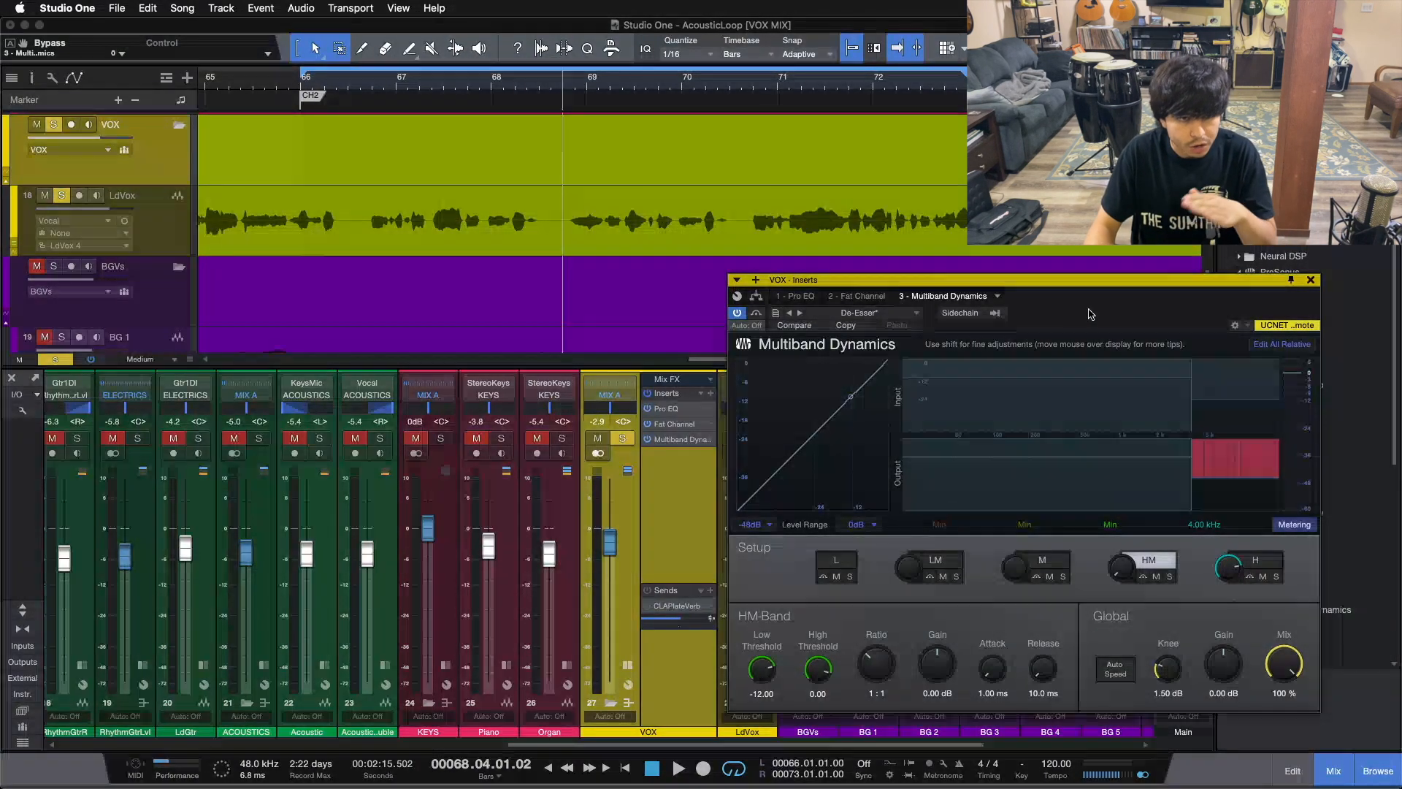
Loop the vocal from bar 66 through the de-esser, display the H band's settings during playback, and stop
{"action": "key", "text": "space"}
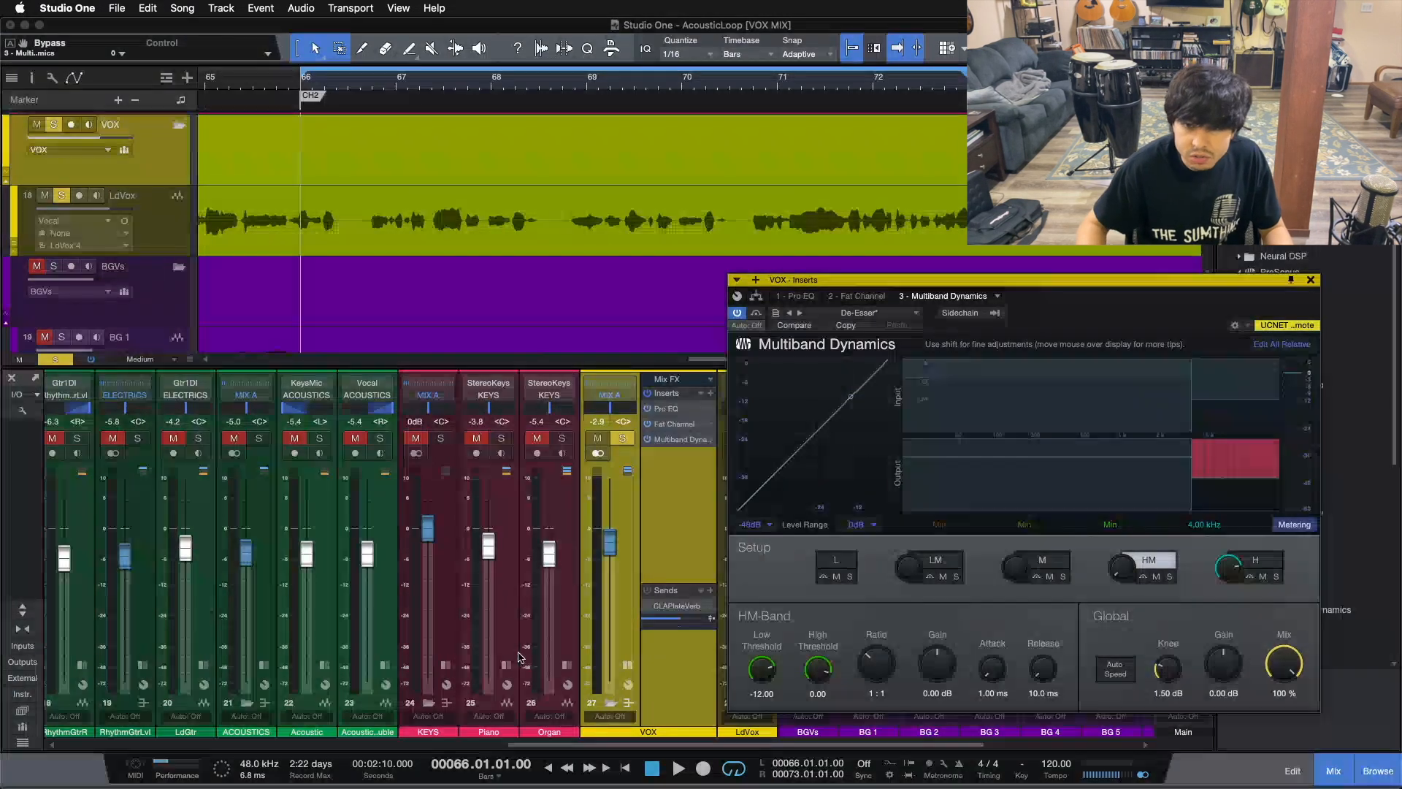
{"action": "key", "text": "space"}
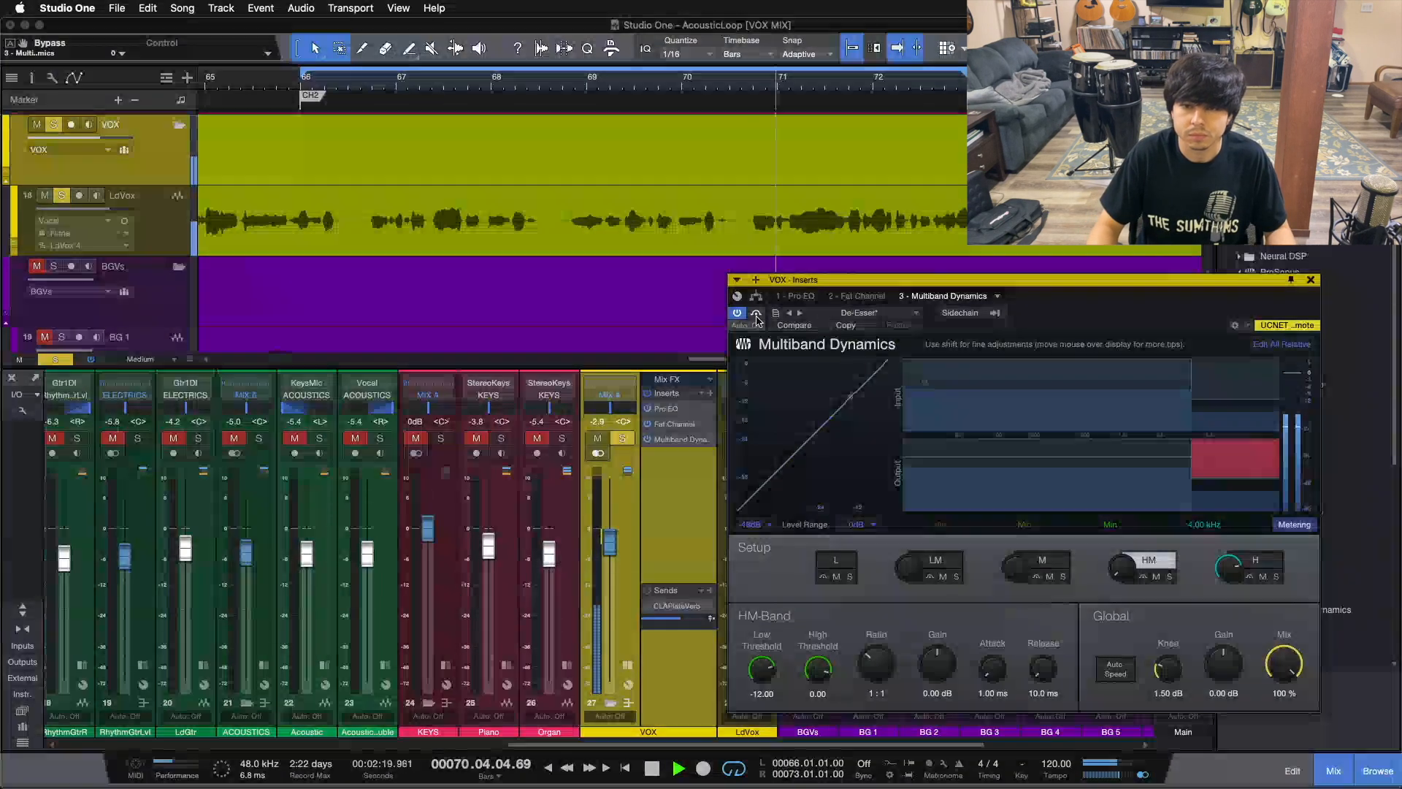
{"action": "key", "text": "KP_1"}
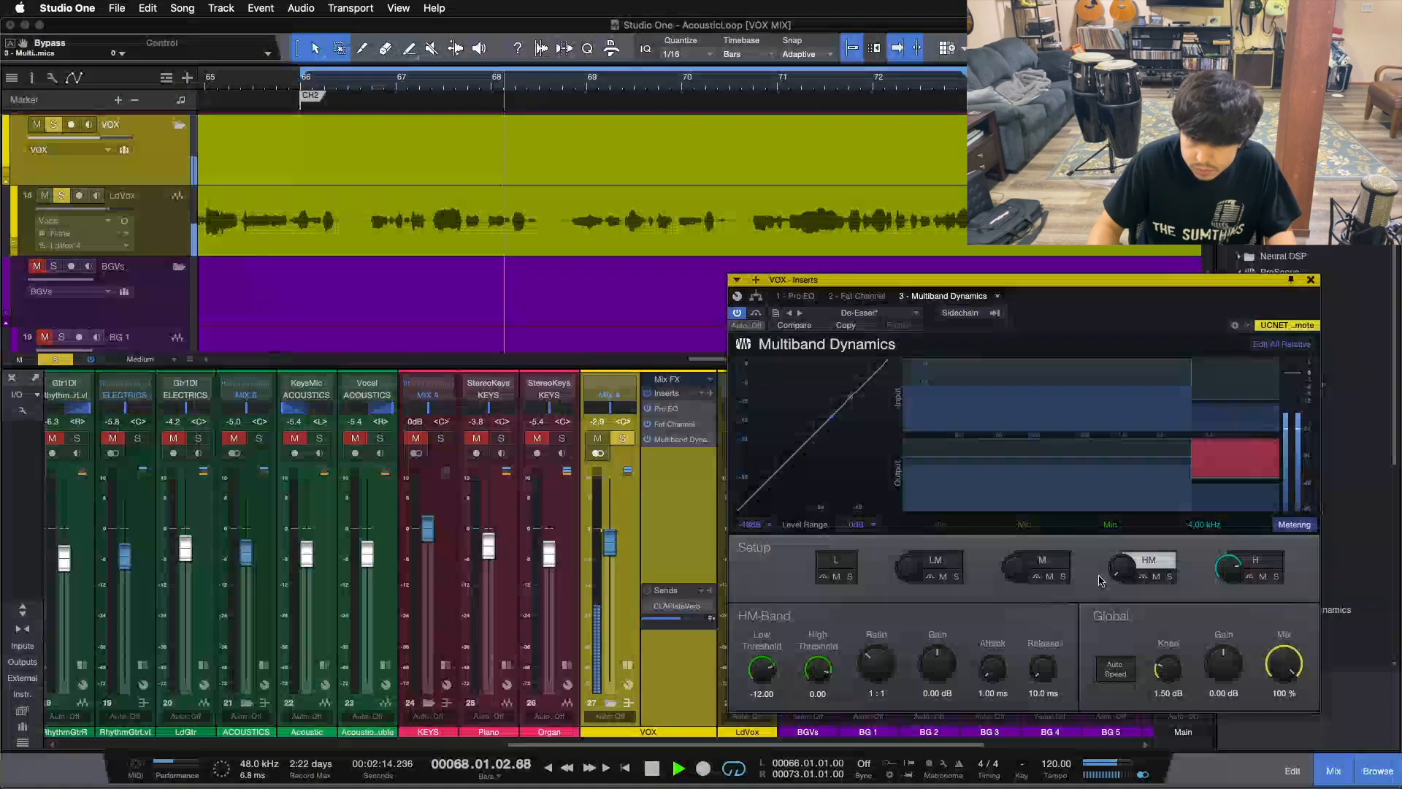
{"action": "left_click", "coordinate": [1271, 562]}
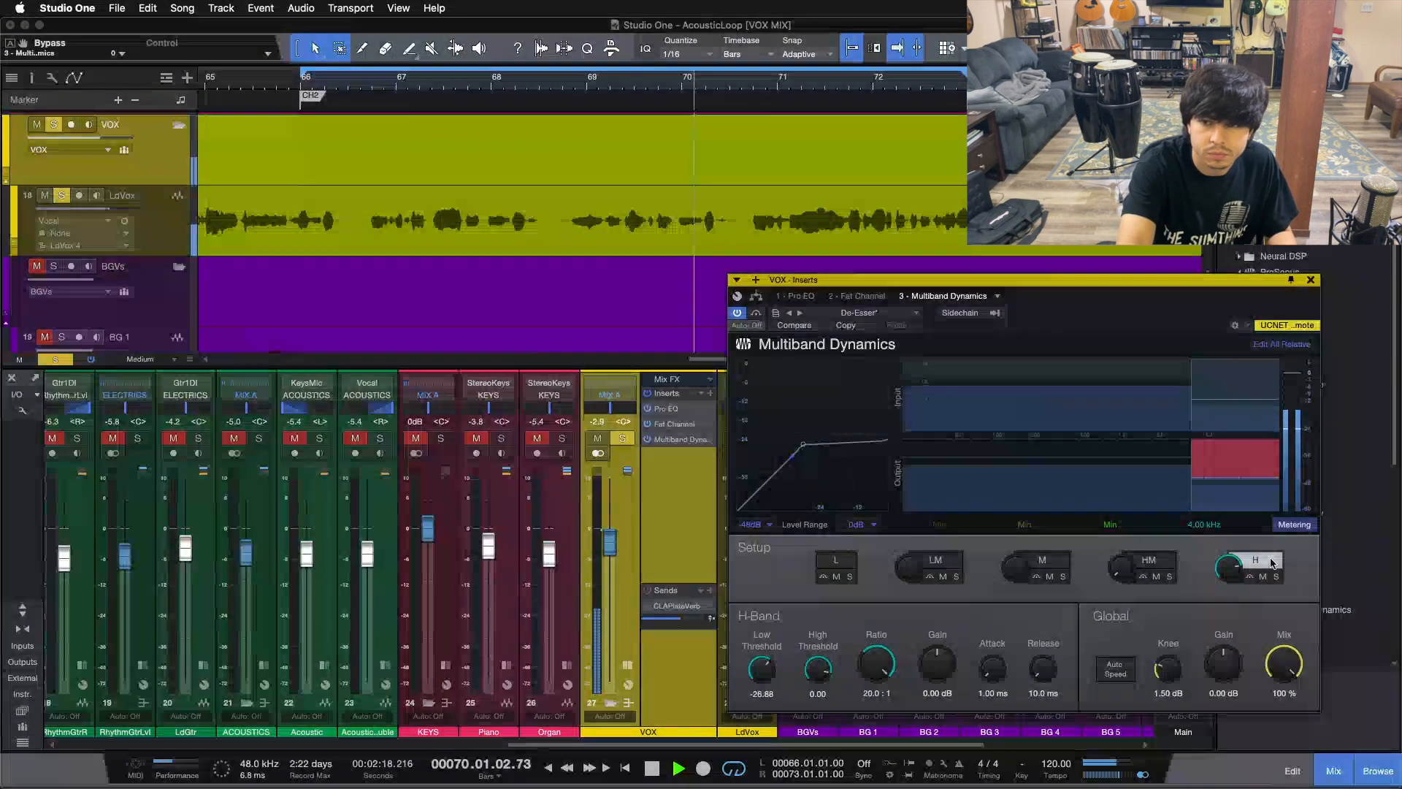
{"action": "key", "text": "space"}
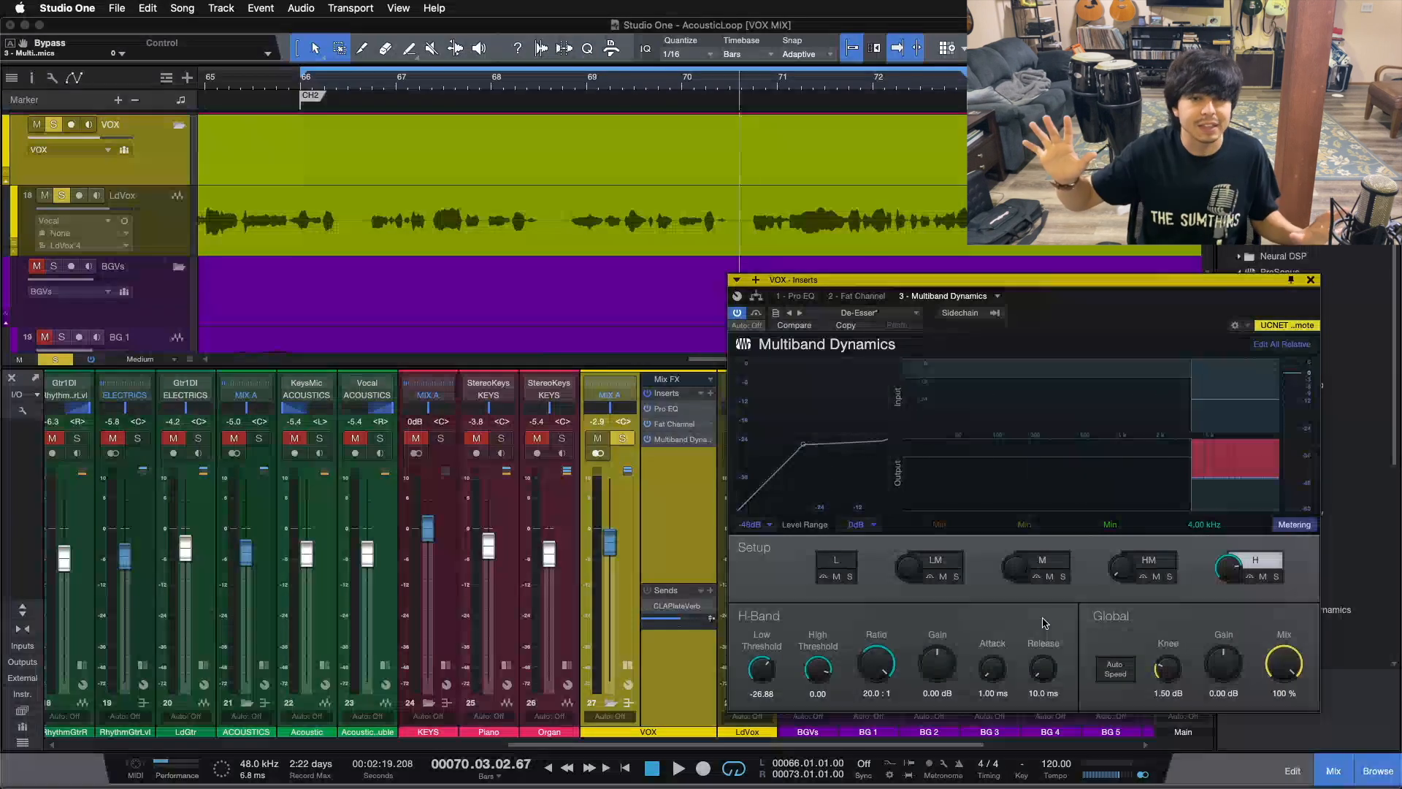
Expand the CLAPlateVerb effects channel in the mixer, open its Room Reverb, and look through the reverb's presets without loading one
{"action": "left_click", "coordinate": [1311, 279]}
{"action": "scroll", "coordinate": [652, 754], "scroll_direction": "right", "scroll_amount": 1}
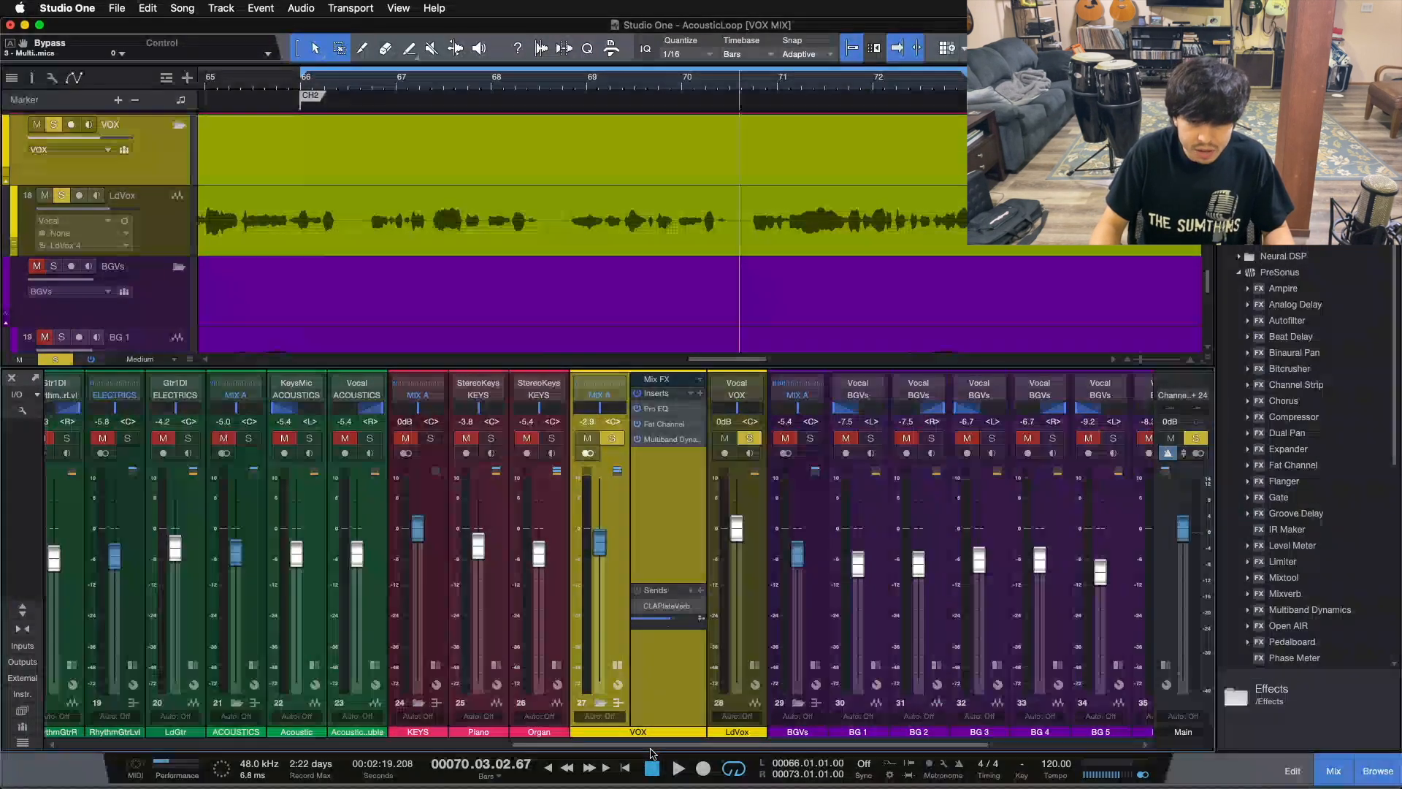
{"action": "scroll", "coordinate": [652, 754], "scroll_direction": "right", "scroll_amount": 2}
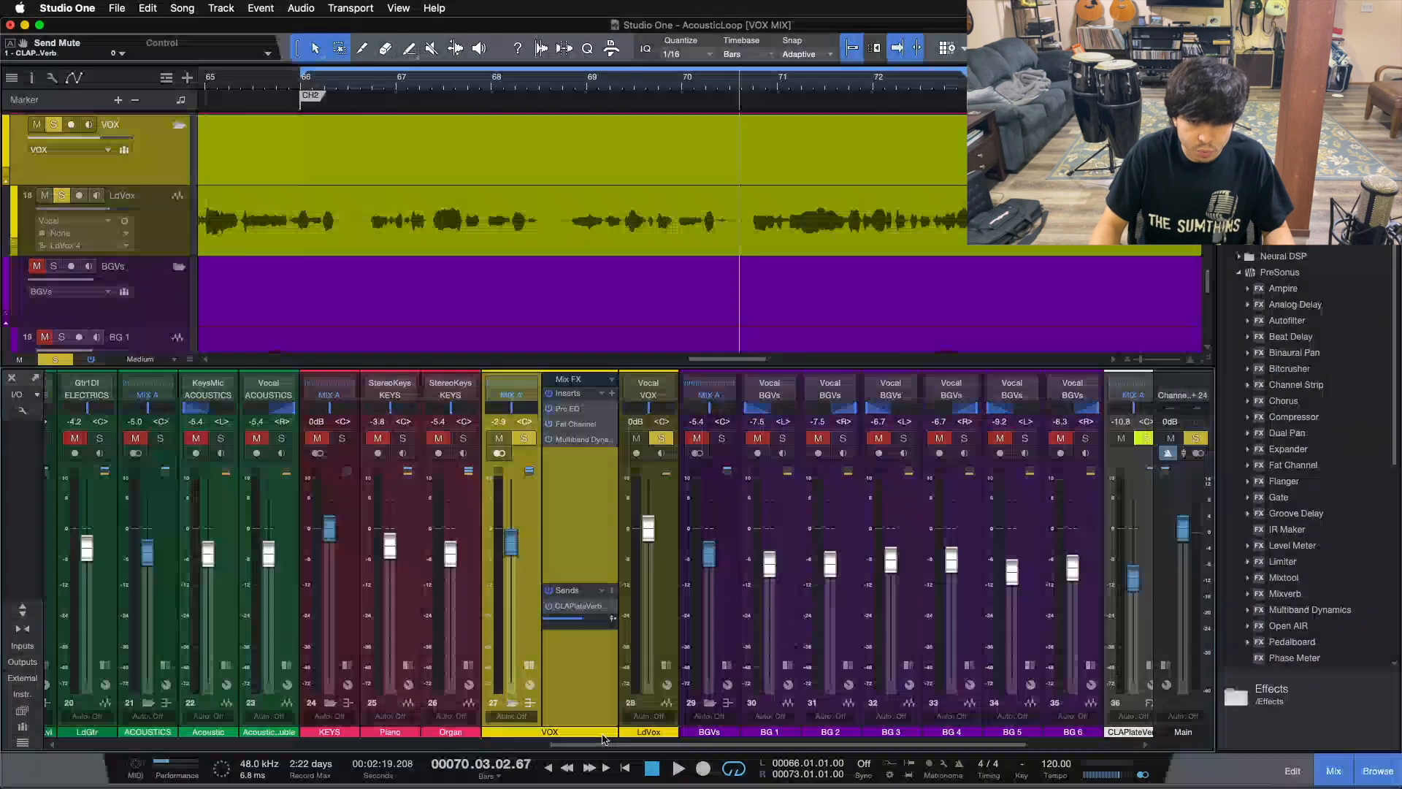
{"action": "scroll", "coordinate": [603, 737], "scroll_direction": "right", "scroll_amount": 4}
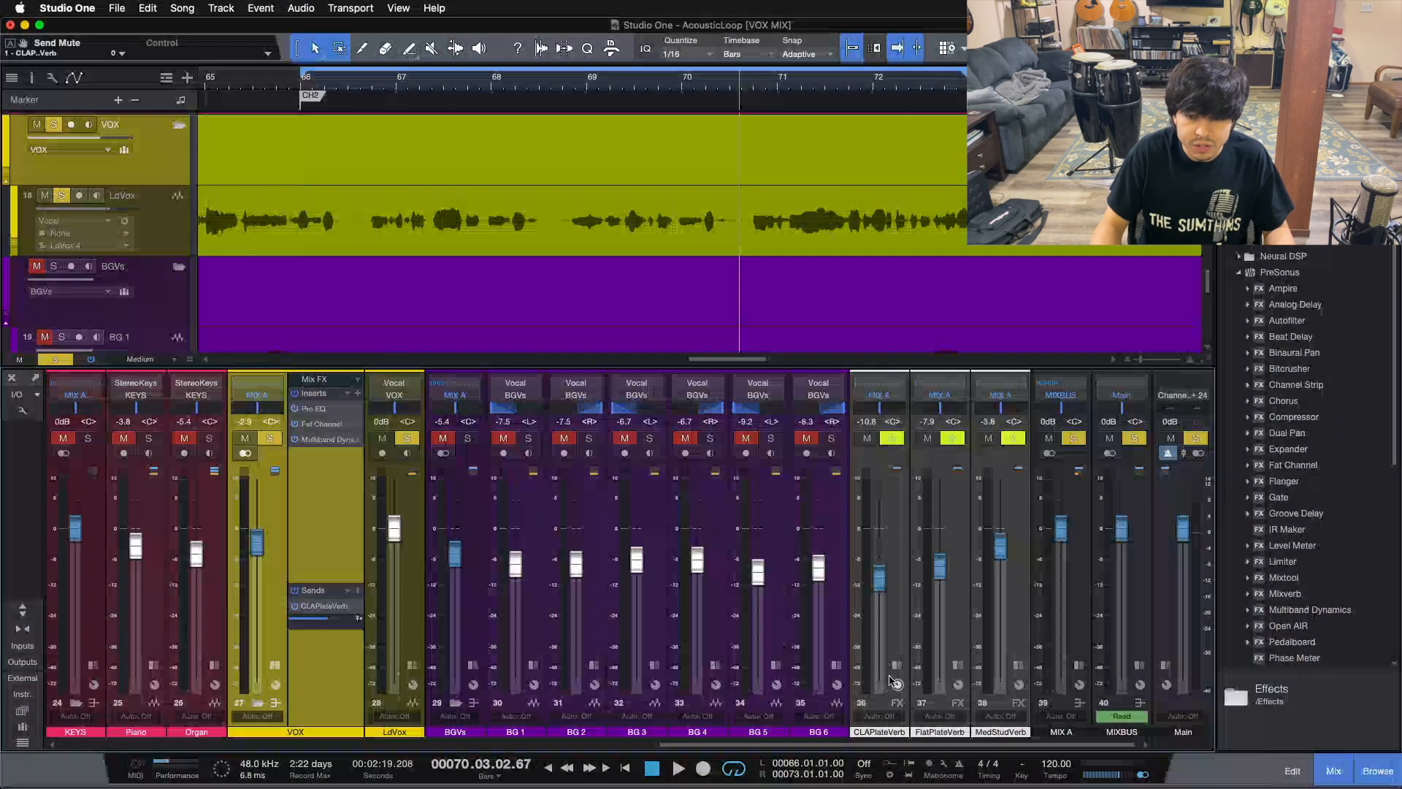
{"action": "left_click", "coordinate": [892, 681]}
{"action": "left_click", "coordinate": [952, 399]}
{"action": "left_click_drag", "start_coordinate": [750, 296], "coordinate": [956, 327]}
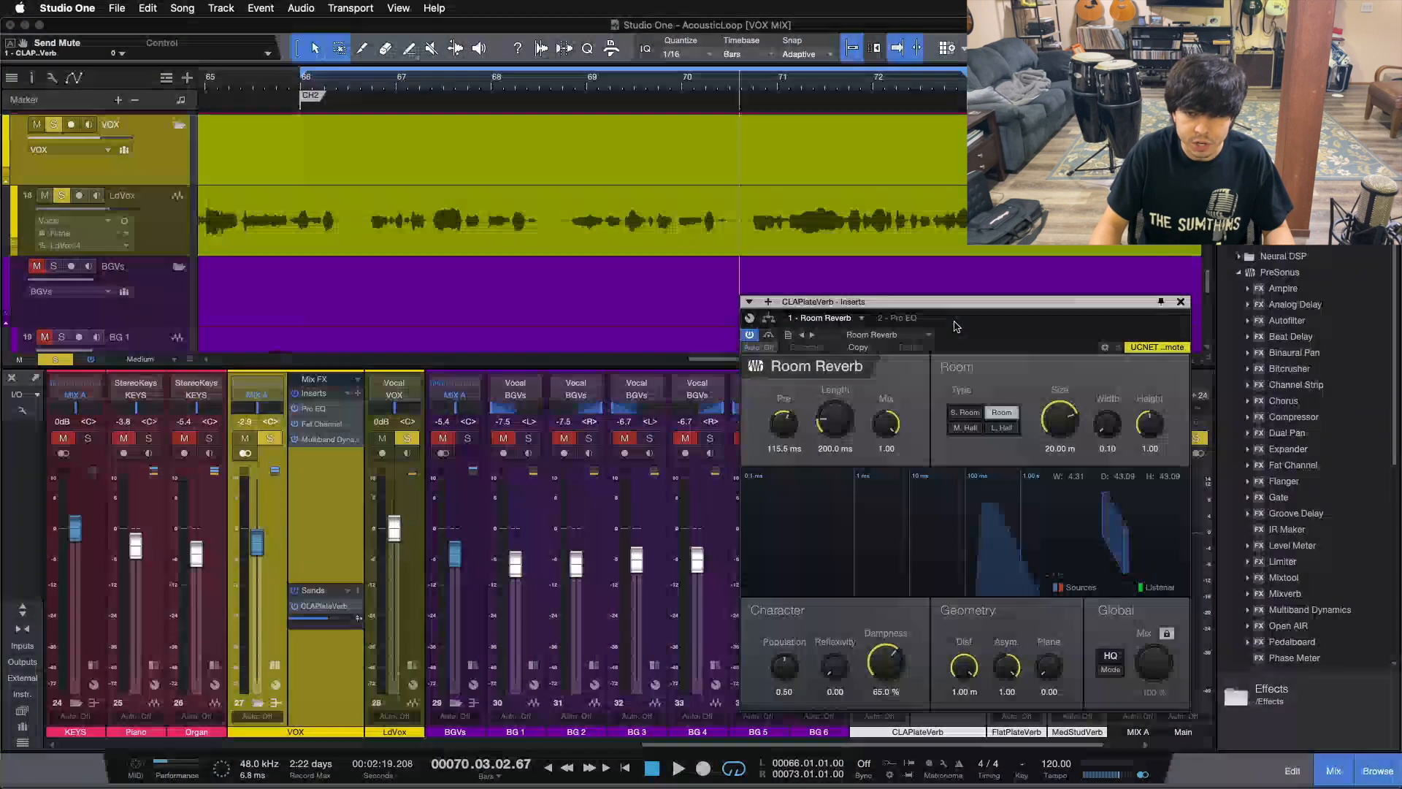
{"action": "left_click", "coordinate": [887, 336]}
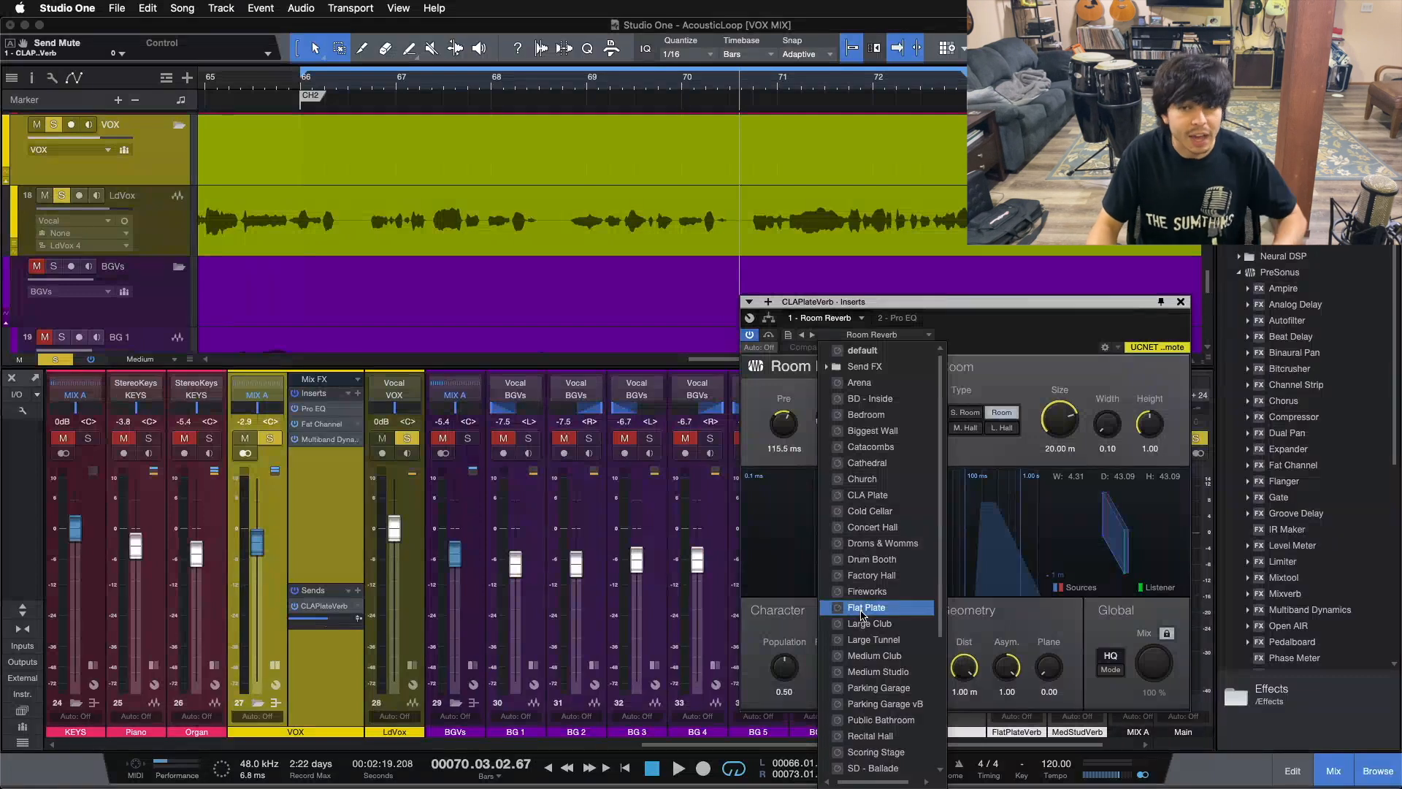
{"action": "left_click", "coordinate": [954, 324]}
Examine the Pro EQ cuts that follow the Room Reverb on the CLAPlateVerb channel, and close the plug-in window
{"action": "left_click", "coordinate": [888, 321]}
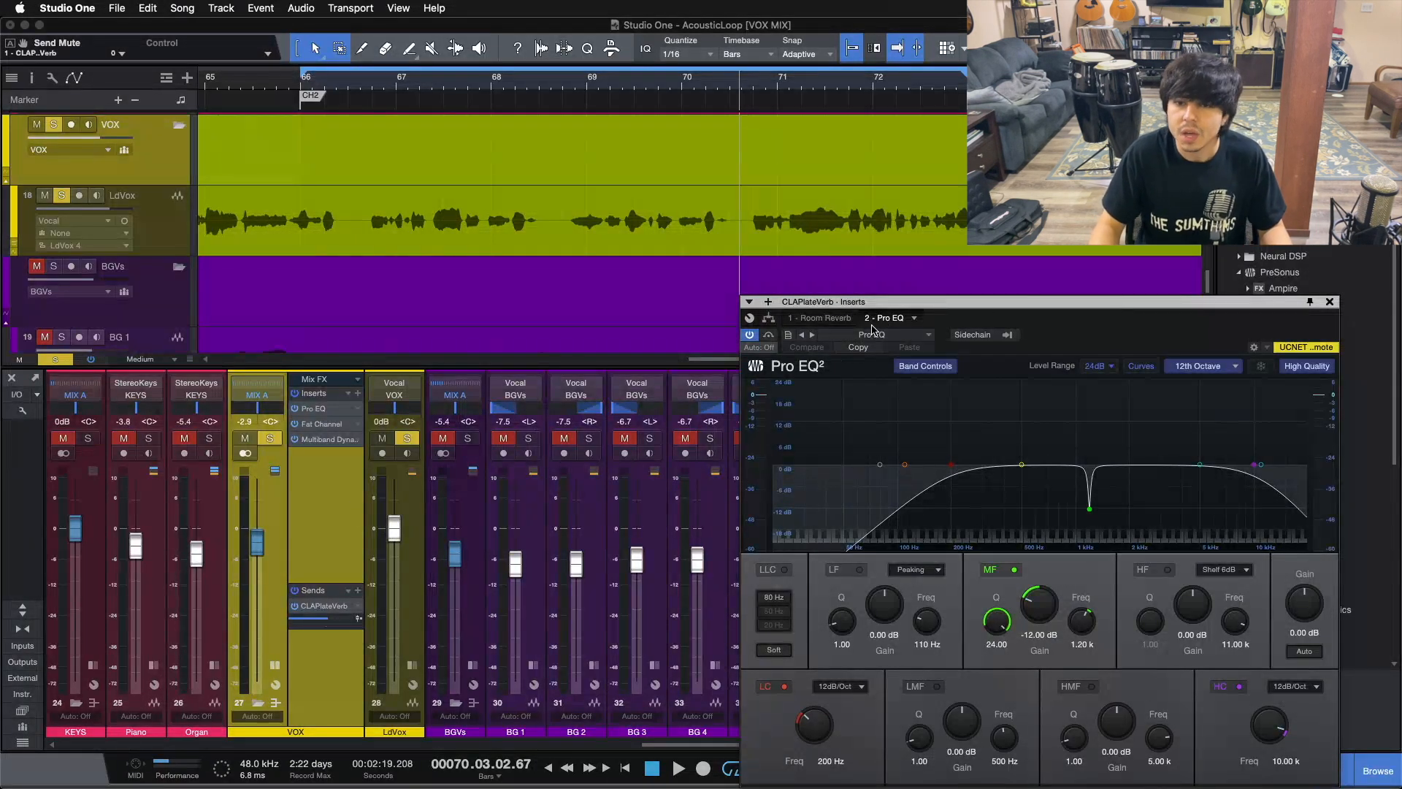
{"action": "left_click_drag", "start_coordinate": [913, 321], "coordinate": [309, 224]}
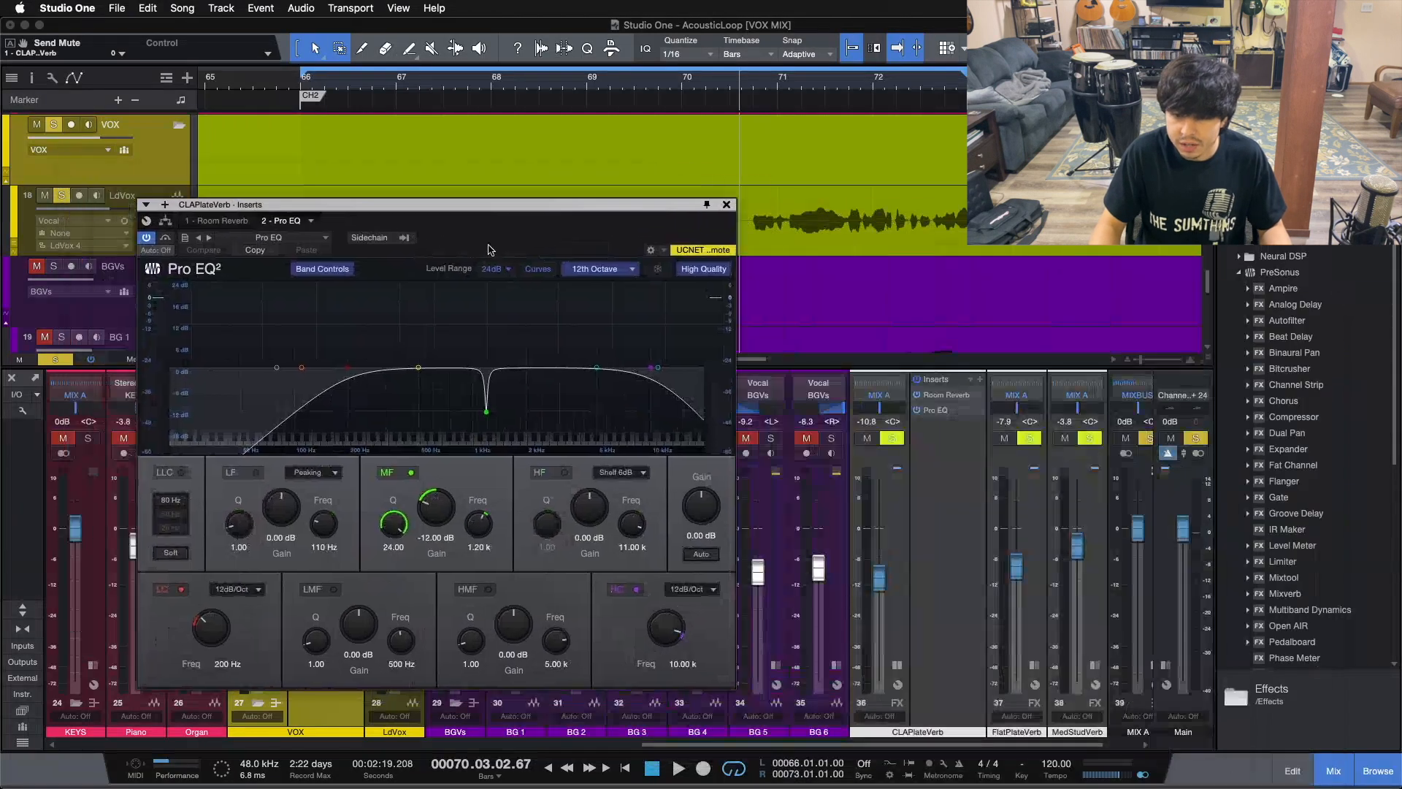
{"action": "left_click_drag", "start_coordinate": [489, 250], "coordinate": [615, 288]}
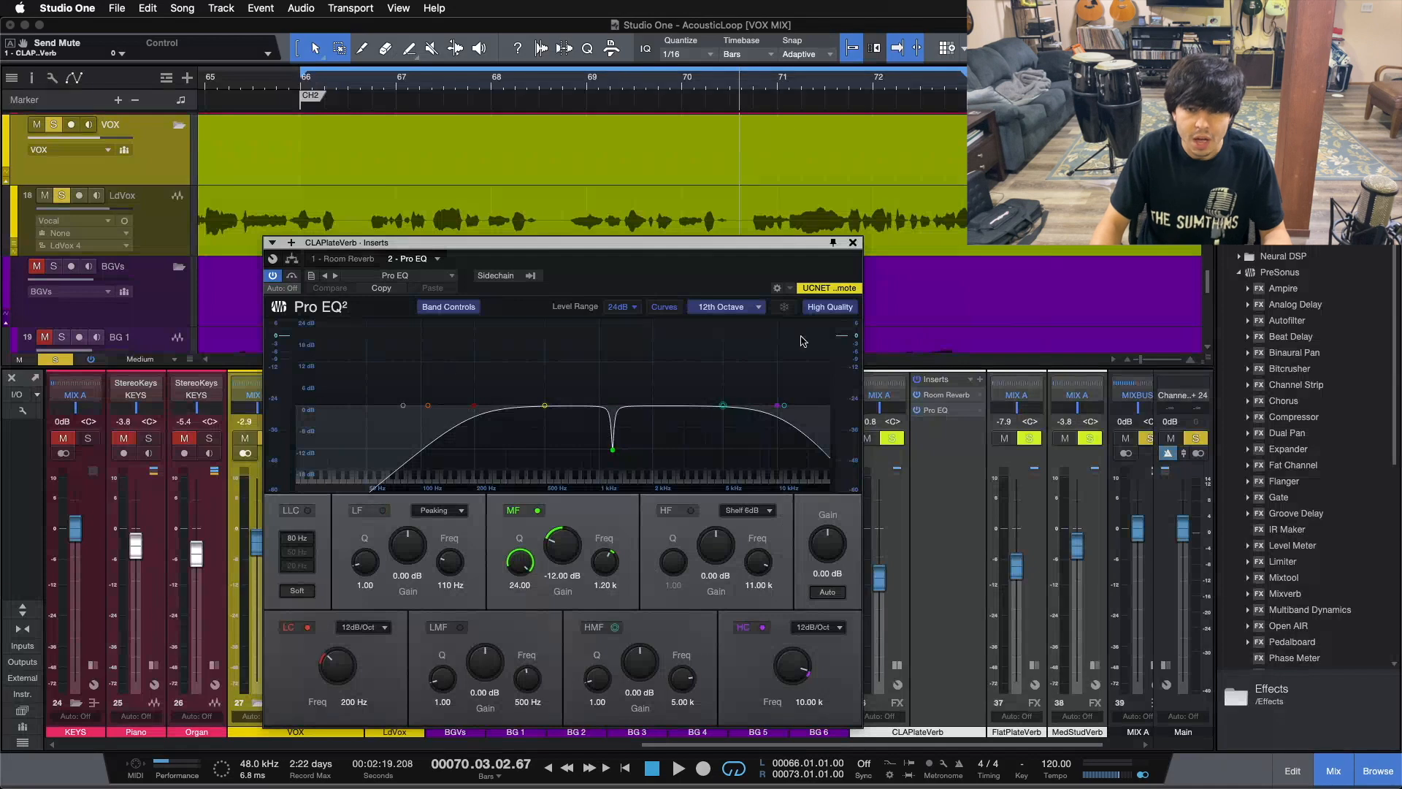
{"action": "left_click", "coordinate": [853, 242]}
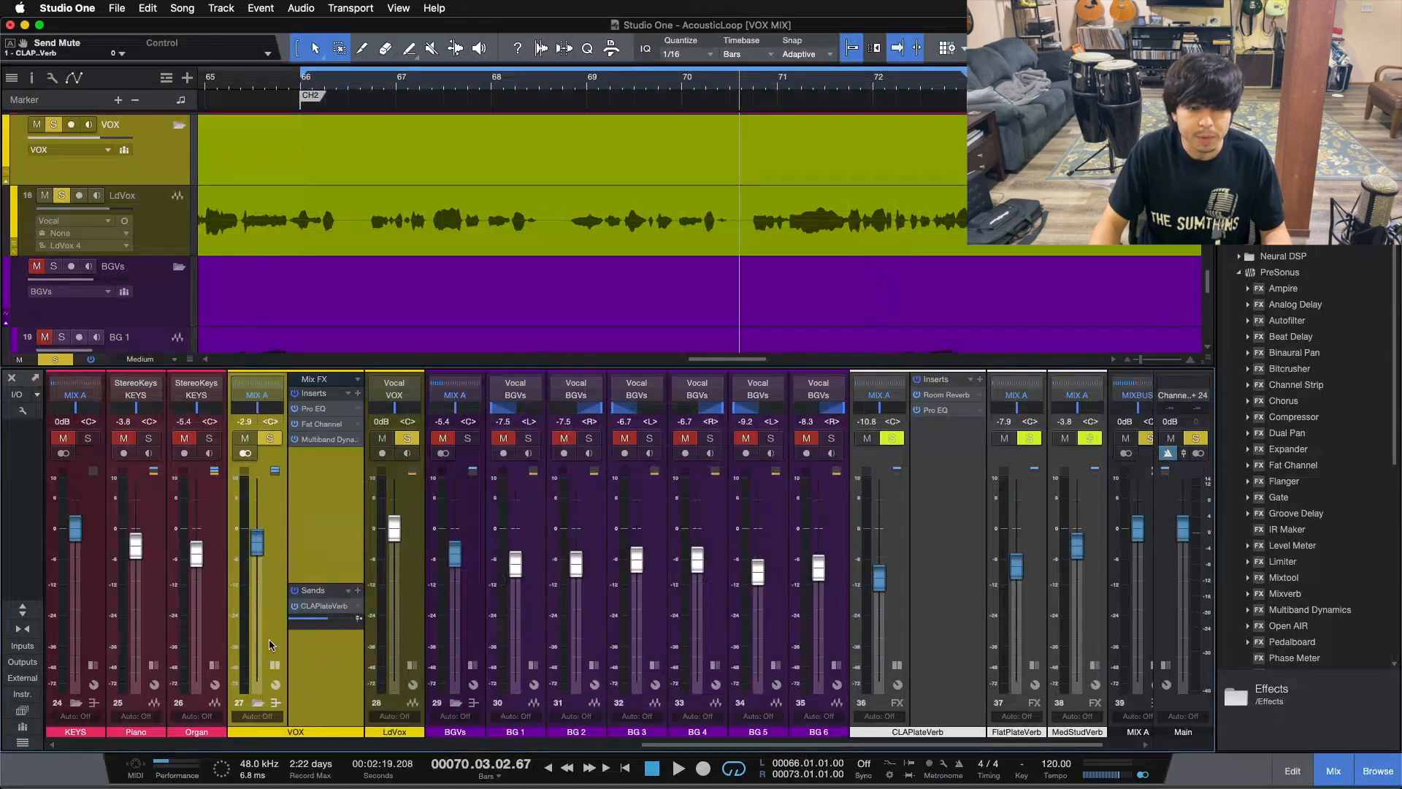
Play the soloed vocal from bar 66 with the VOX bus's CLAPlateVerb send muted, re-enable the send during playback, and stop
{"action": "key", "text": "space"}
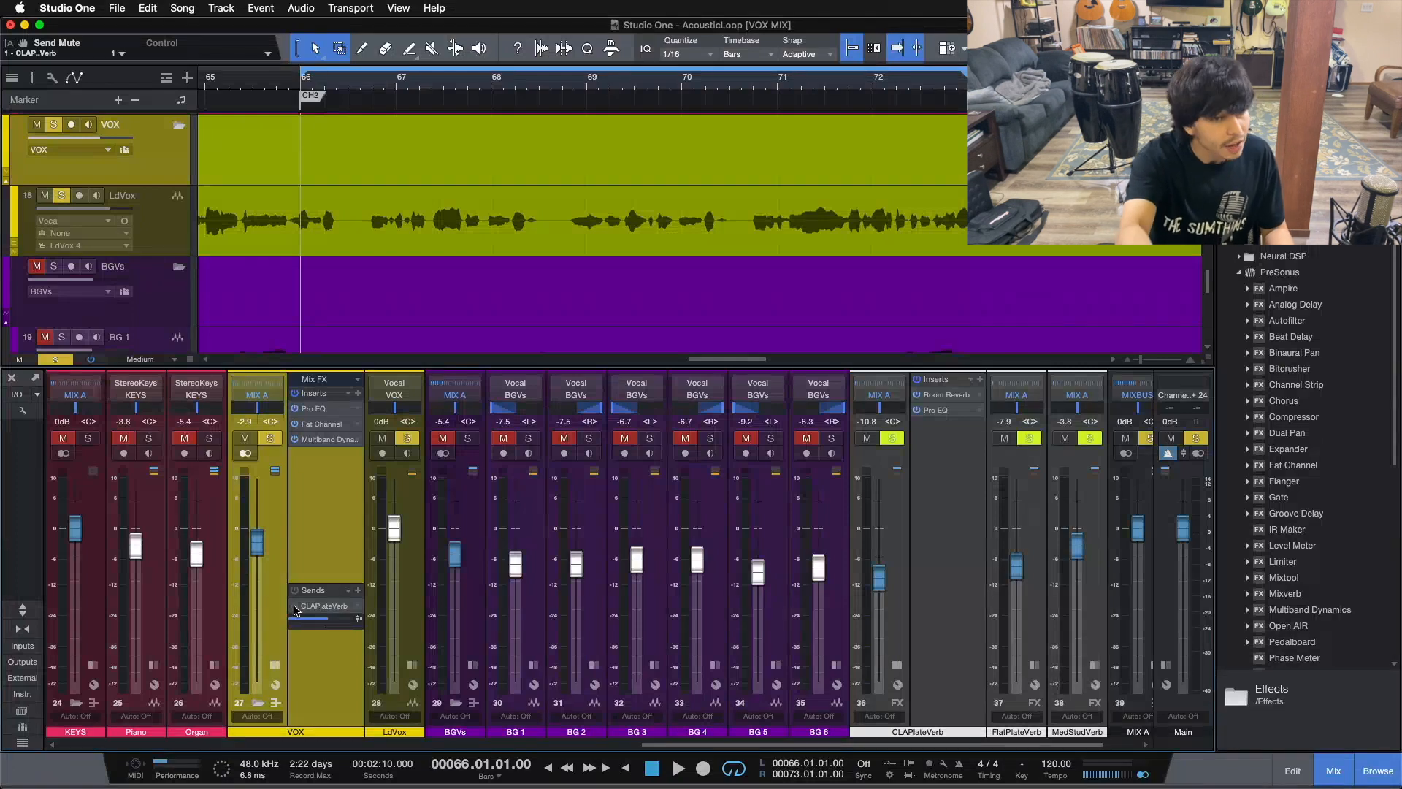
{"action": "key", "text": "space"}
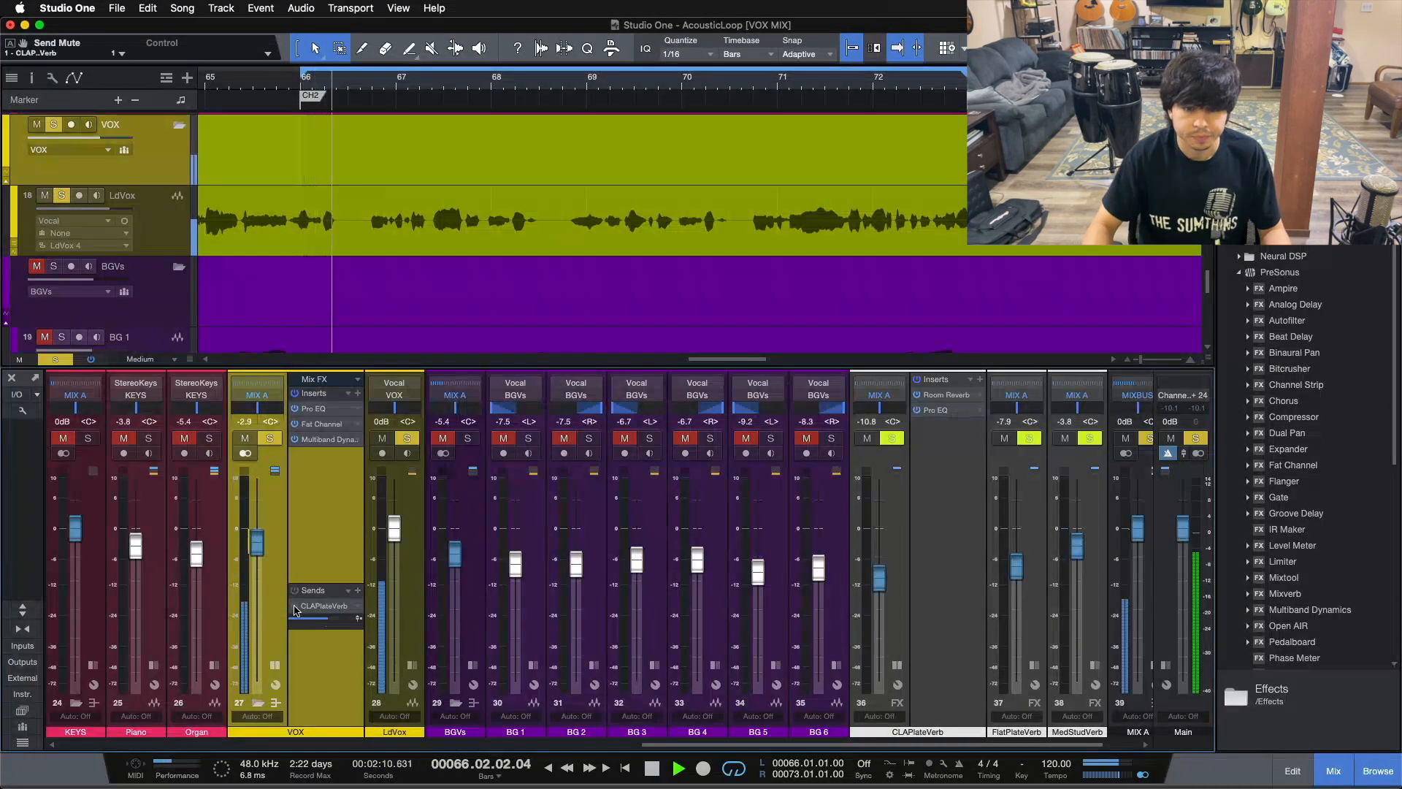
{"action": "left_click", "coordinate": [295, 607]}
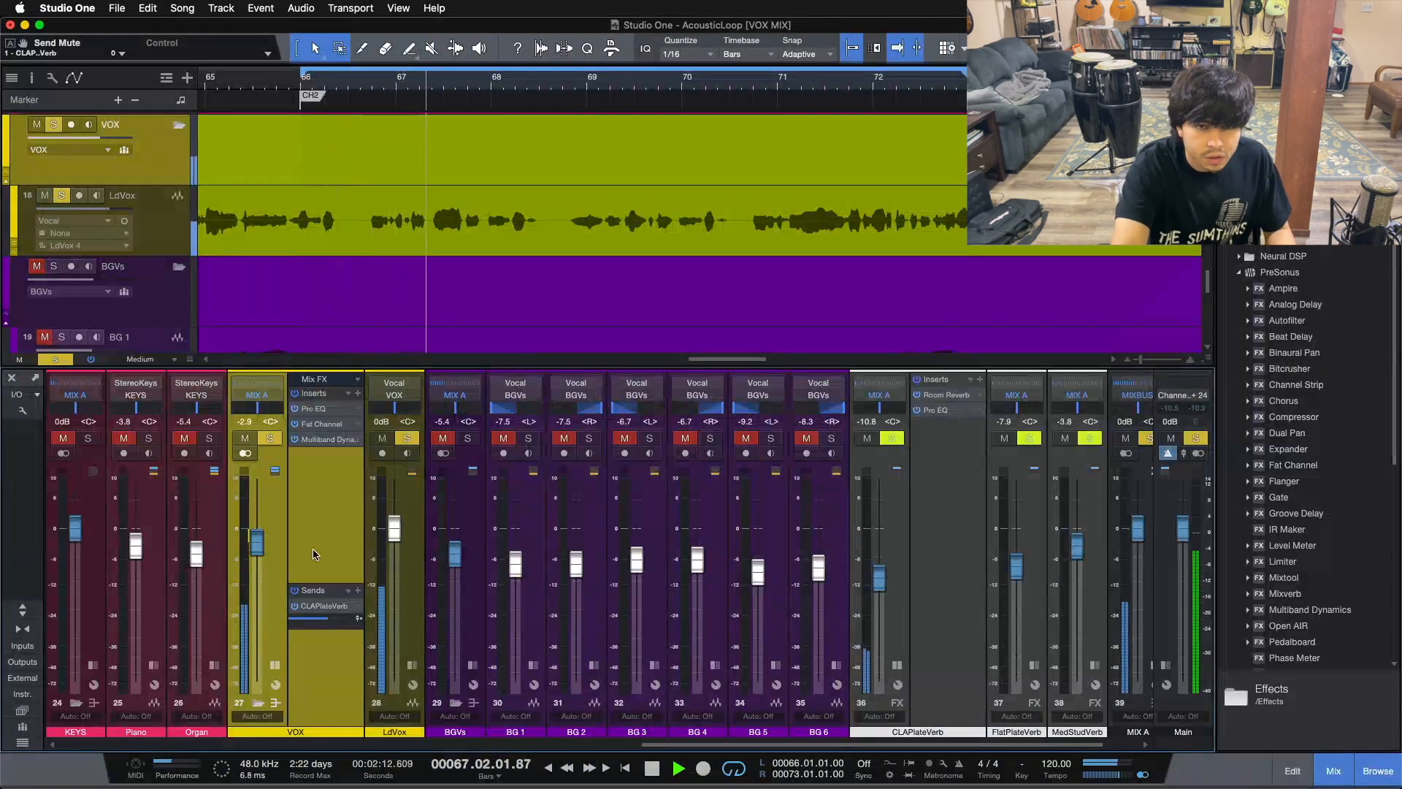
{"action": "key", "text": "space"}
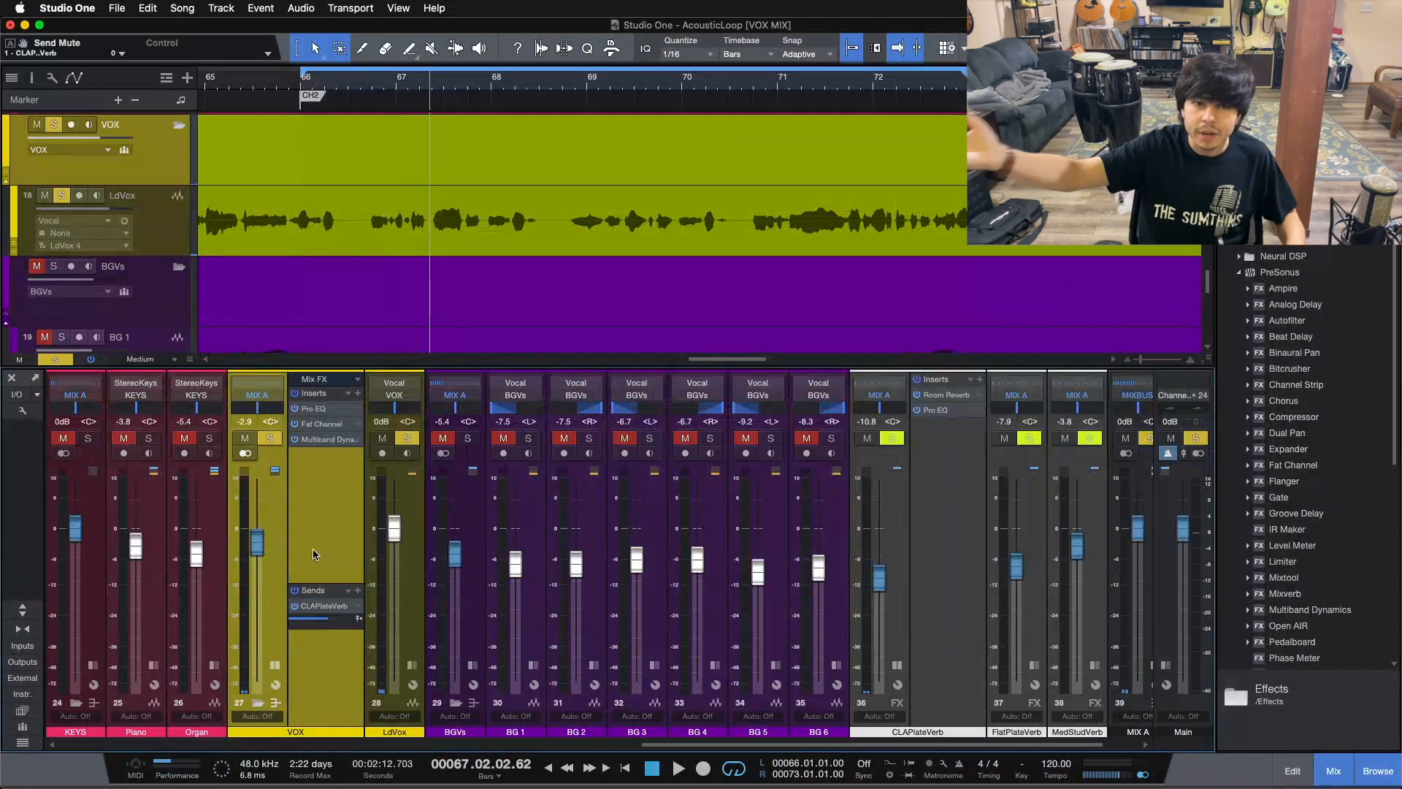
Unsolo the vocal, show a wider range of bars in the arrangement, and play the full mix from bar 66
{"action": "left_click_drag", "start_coordinate": [553, 83], "coordinate": [608, 56]}
{"action": "key", "text": "s"}
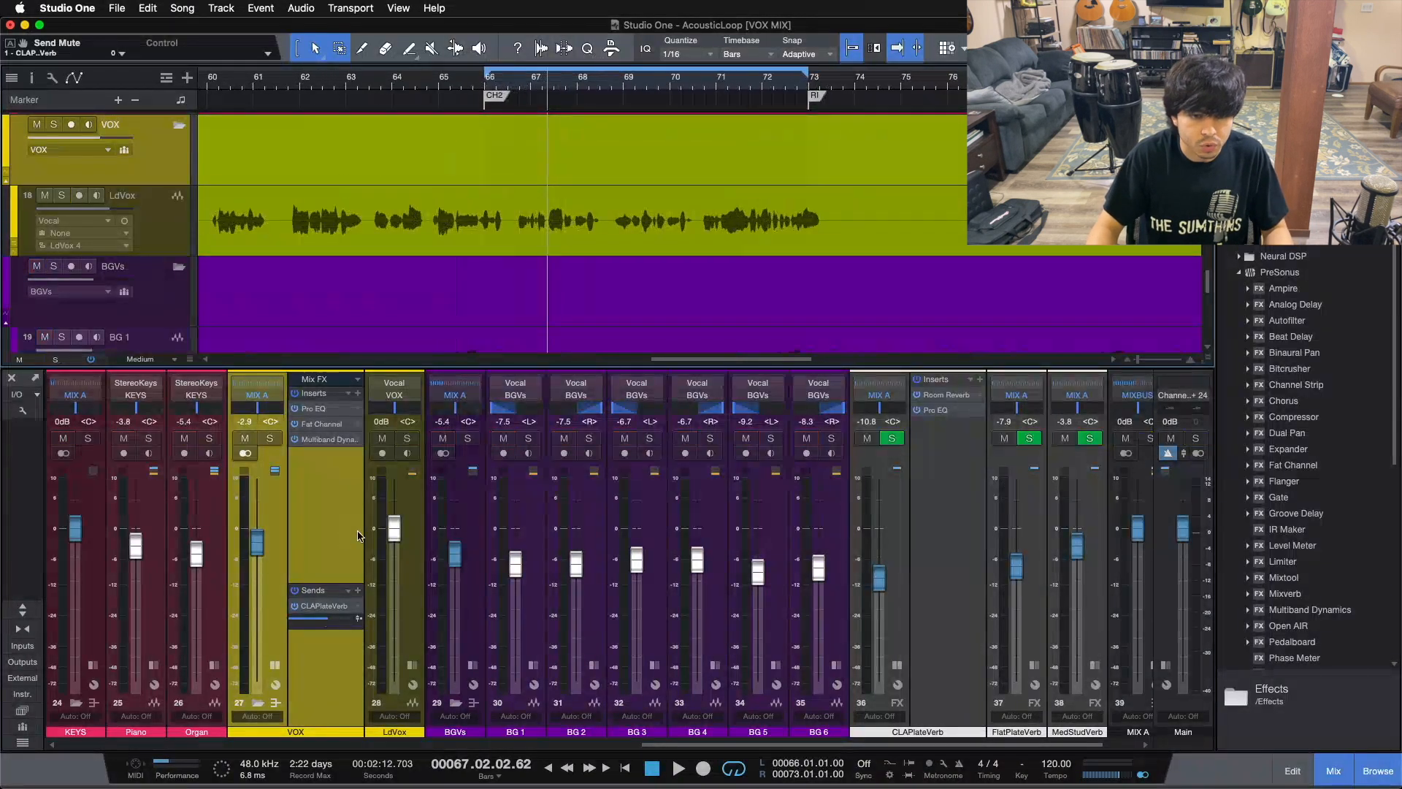
{"action": "key", "text": "KP_1"}
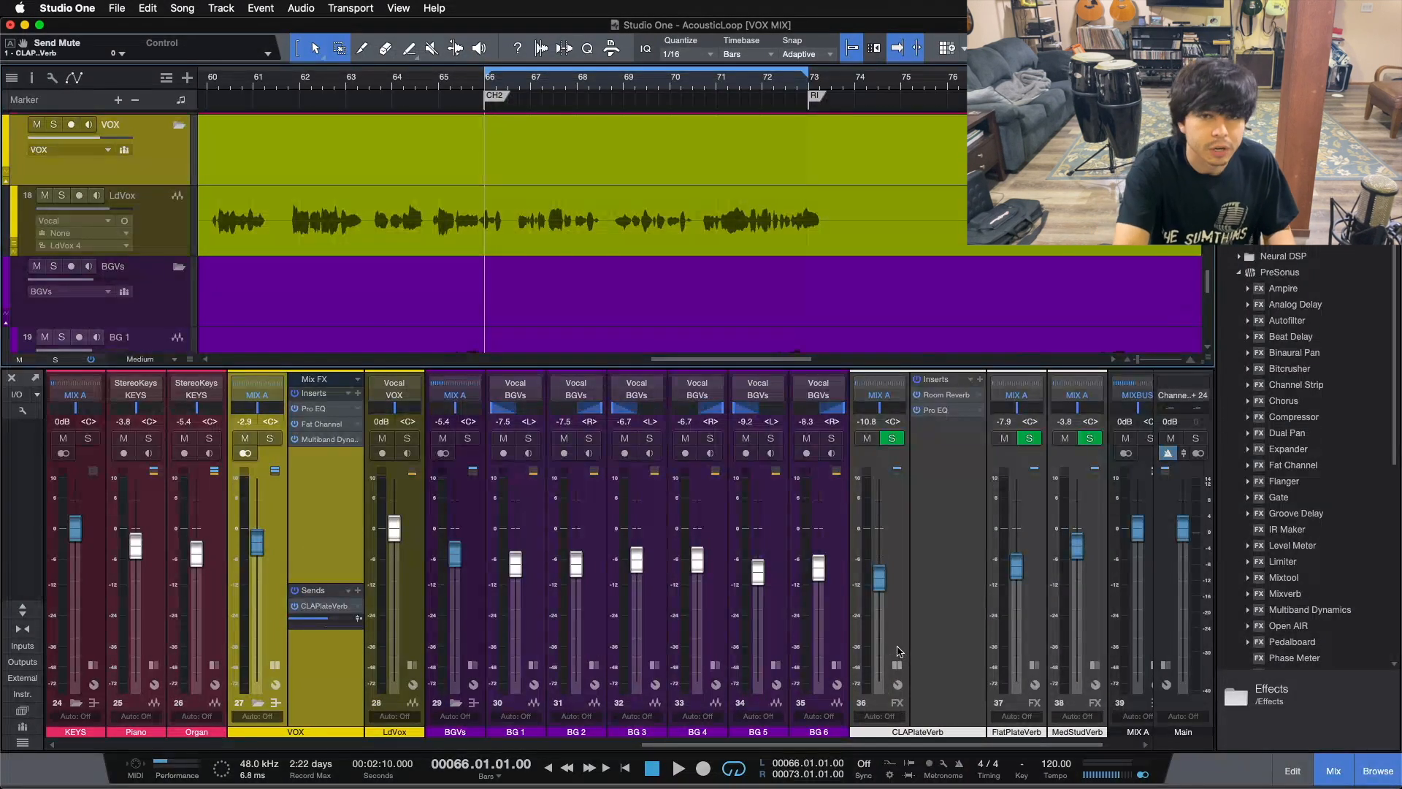
{"action": "key", "text": "space"}
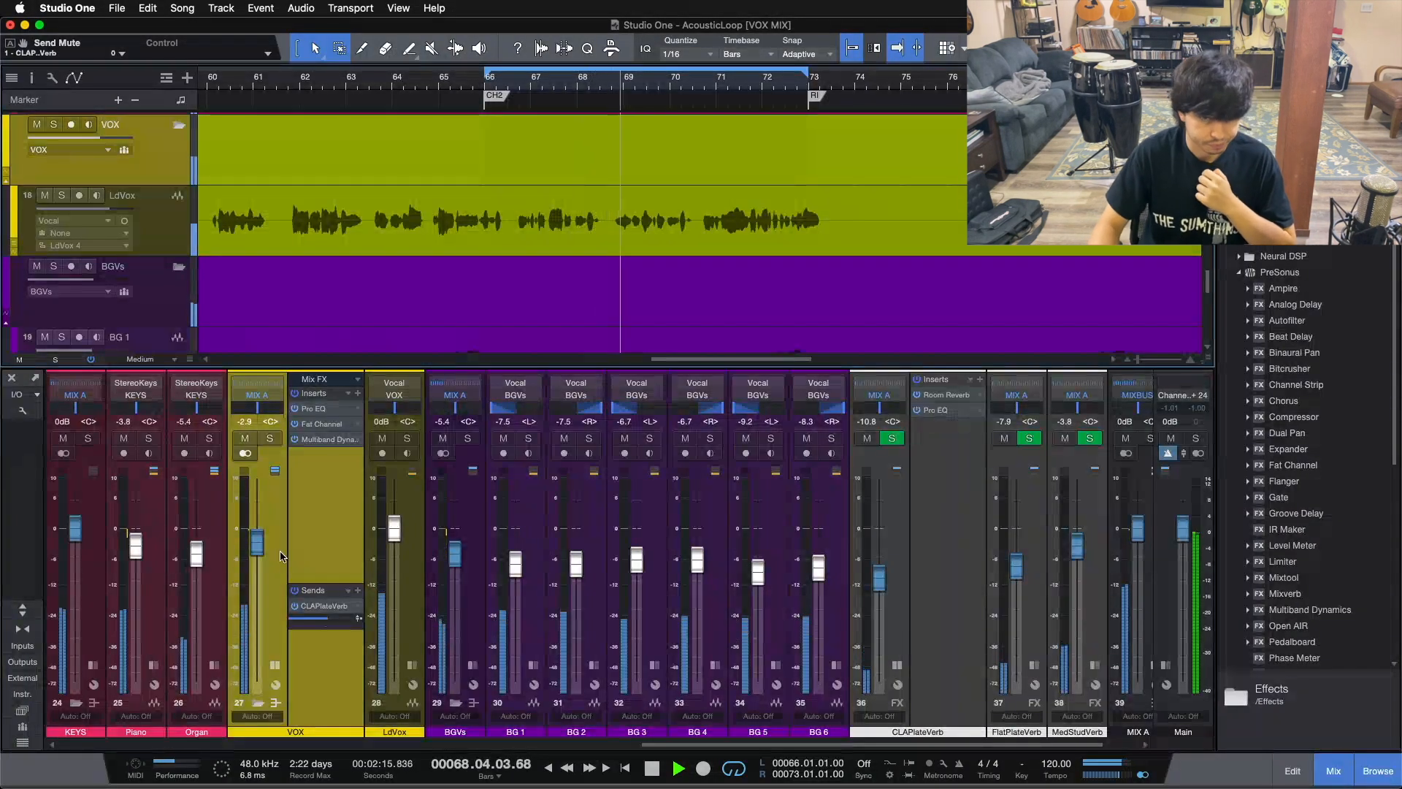
Switch the VOX bus's reverb send and all its inserts off and back on during playback to compare them in the mix
{"action": "left_click", "coordinate": [294, 605]}
{"action": "left_click", "coordinate": [295, 394]}
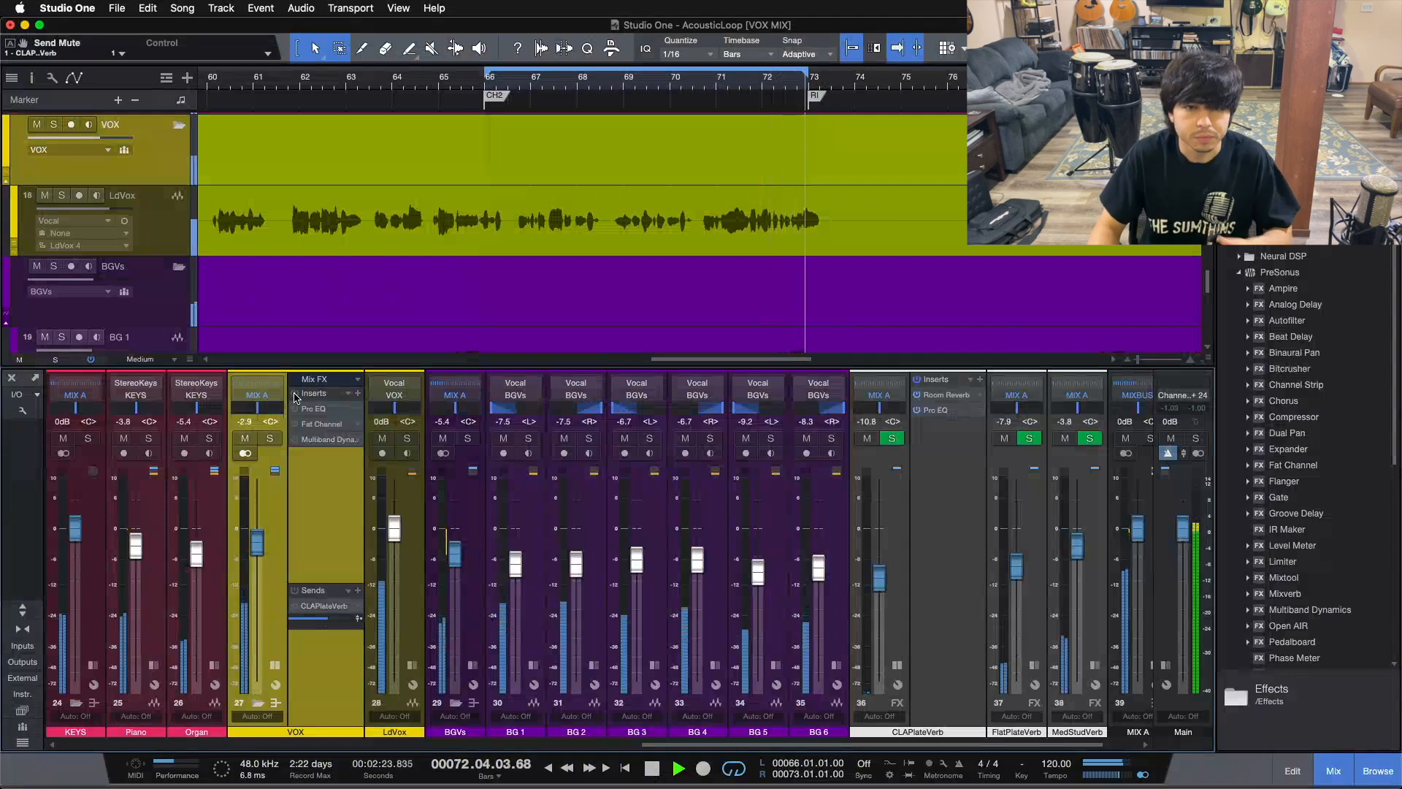
{"action": "left_click", "coordinate": [295, 393]}
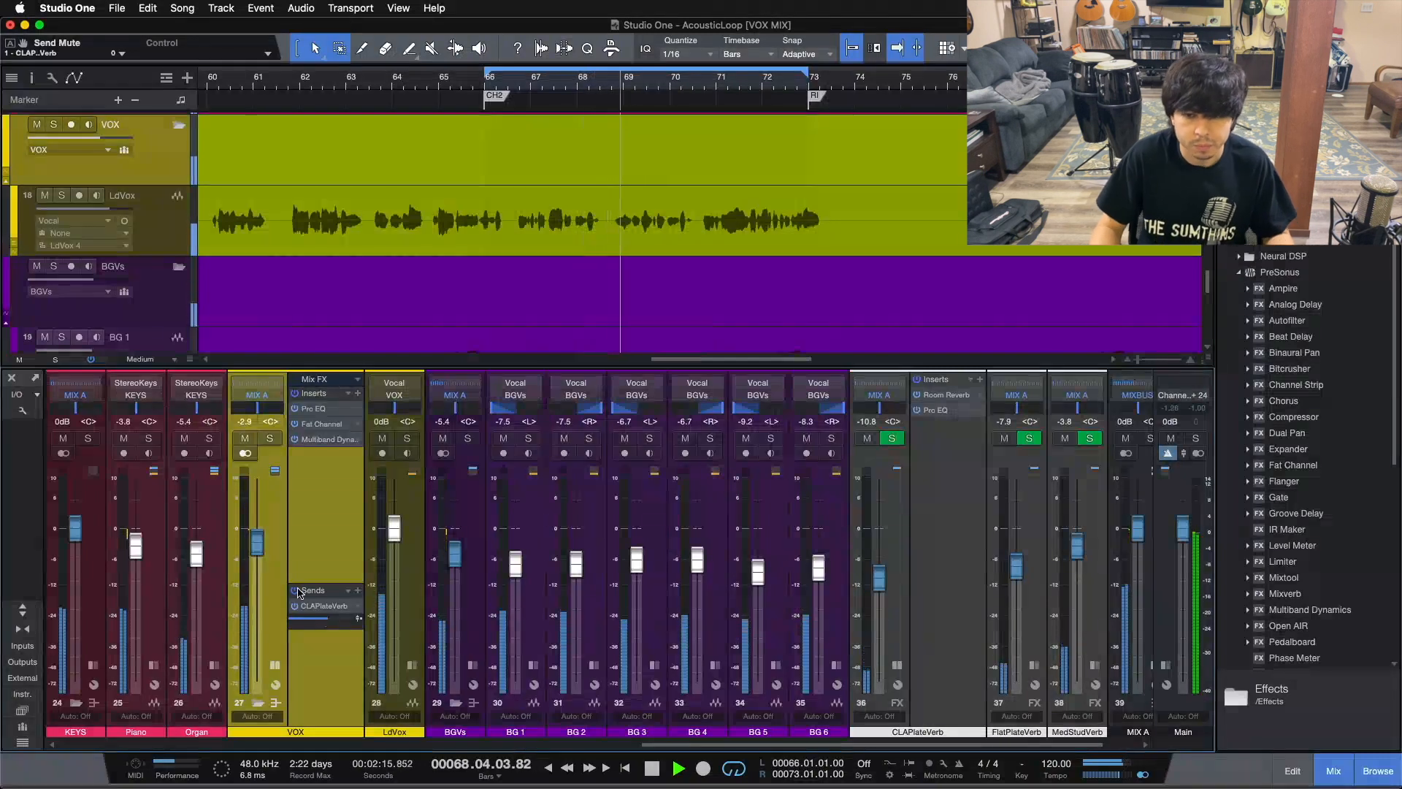
Collapse the CLAPlateVerb channel's inserts, solo the VOX bus, compare its CLAPlateVerb send off and on during playback, and stop
{"action": "left_click", "coordinate": [896, 665]}
{"action": "left_click", "coordinate": [294, 605]}
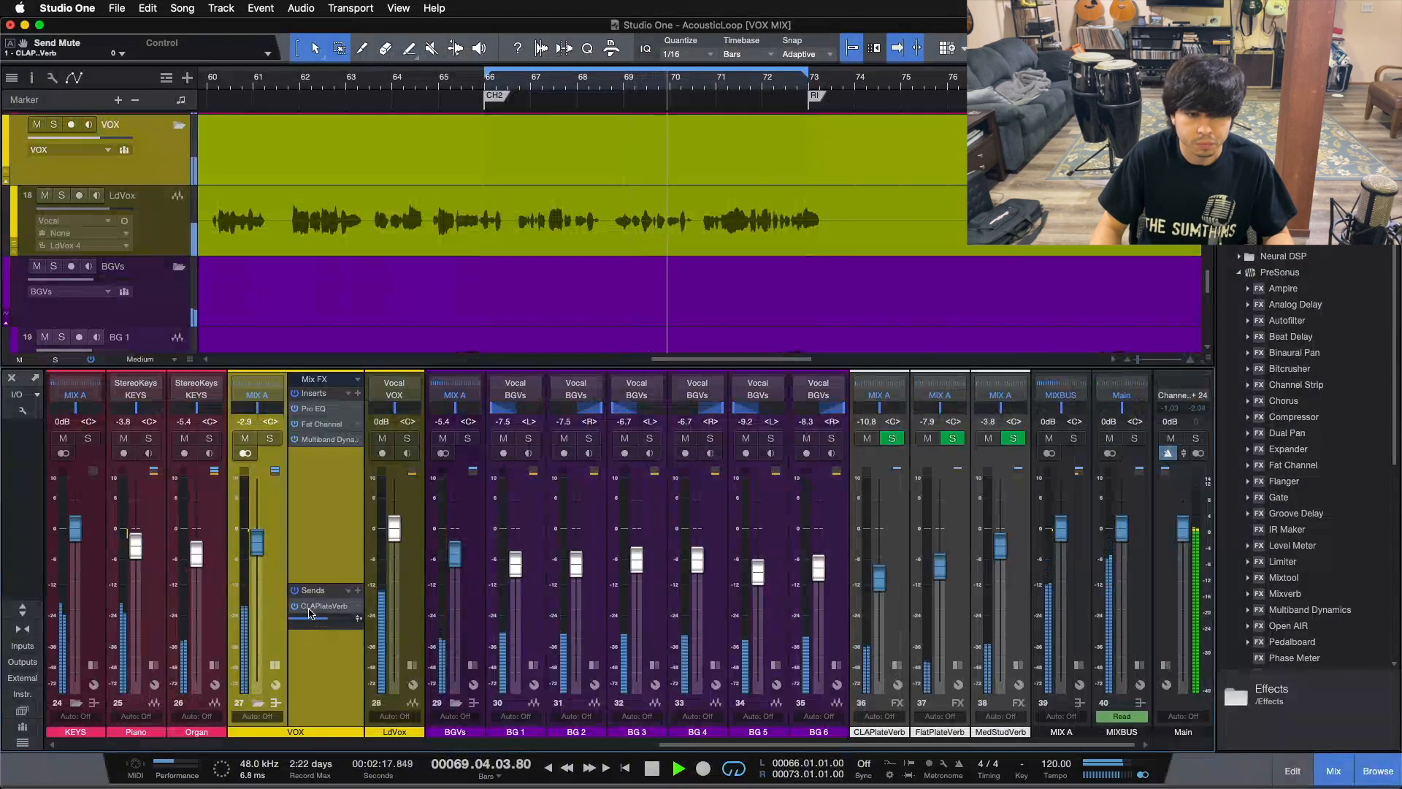
{"action": "left_click", "coordinate": [271, 440]}
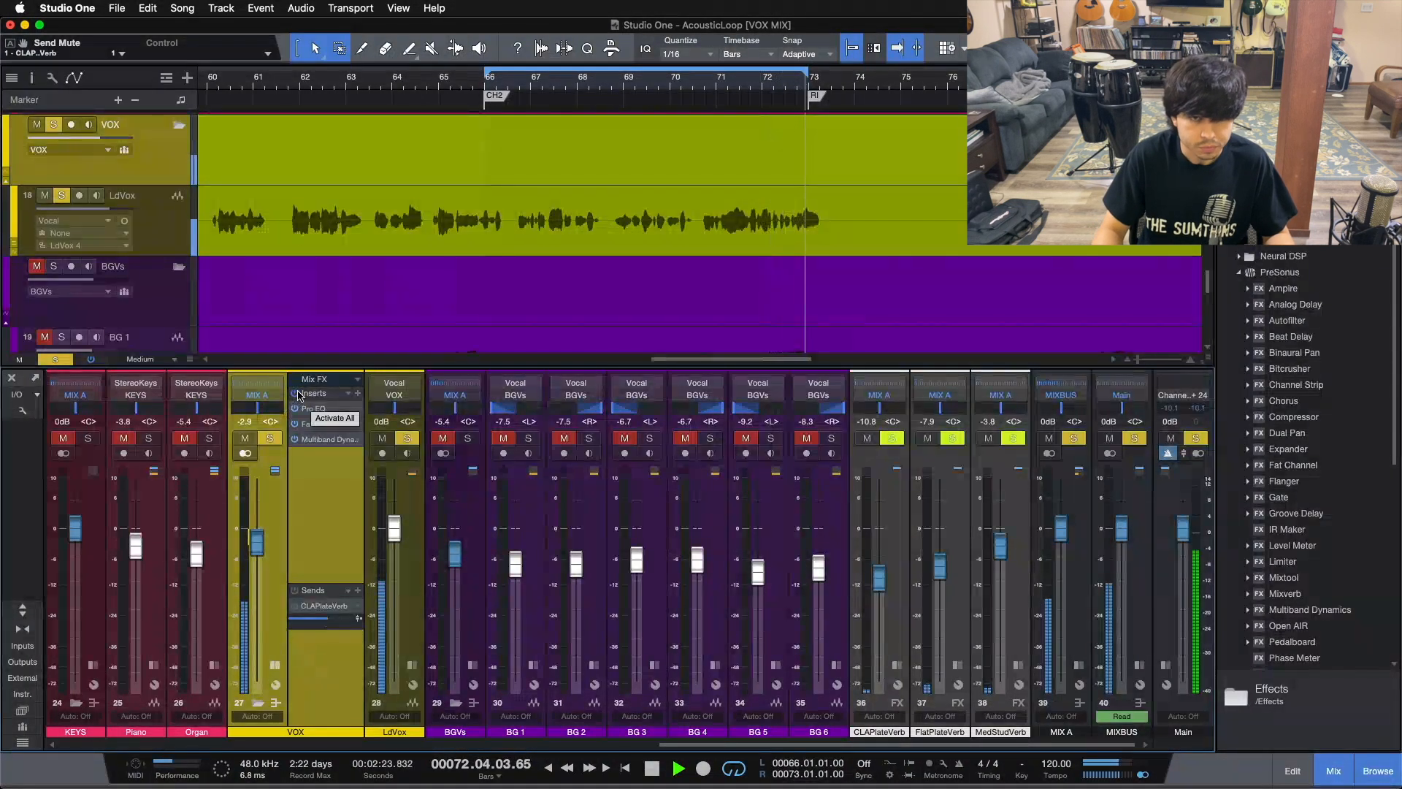
{"action": "left_click", "coordinate": [294, 606]}
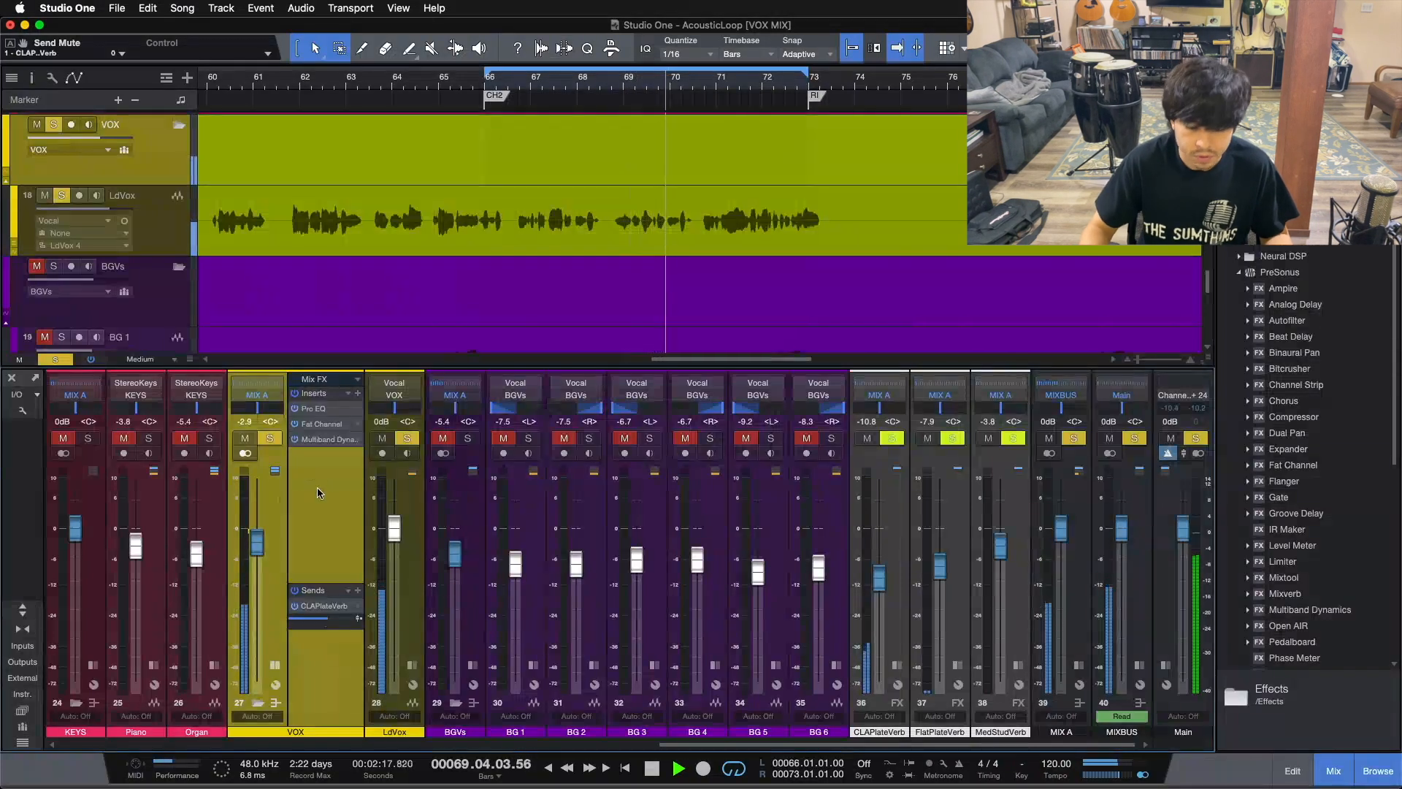
{"action": "key", "text": "space"}
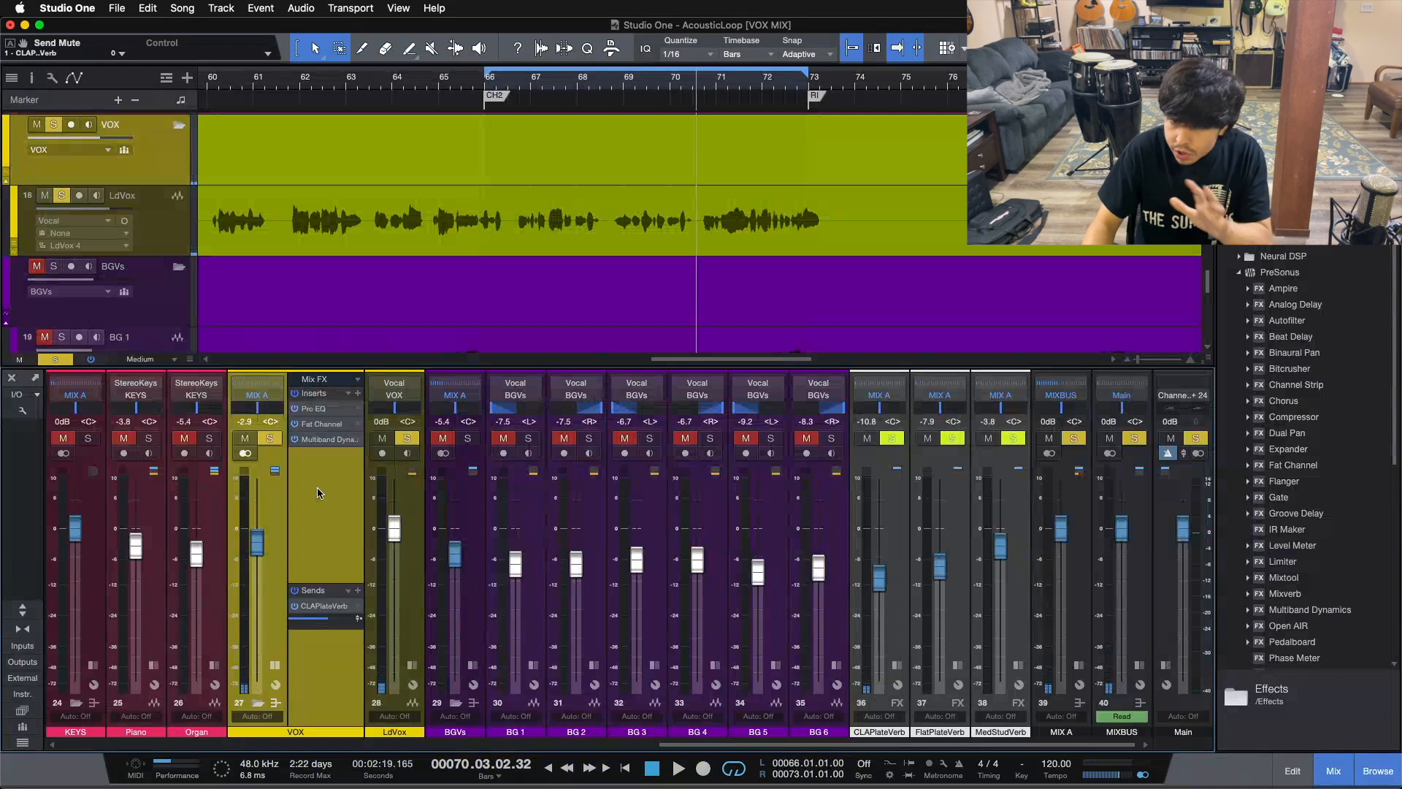
Review the VOX bus's Pro EQ, Fat Channel equalizer and compressor, and Multiband Dynamics de-esser settings, and close the plug-in window
{"action": "left_click", "coordinate": [307, 411]}
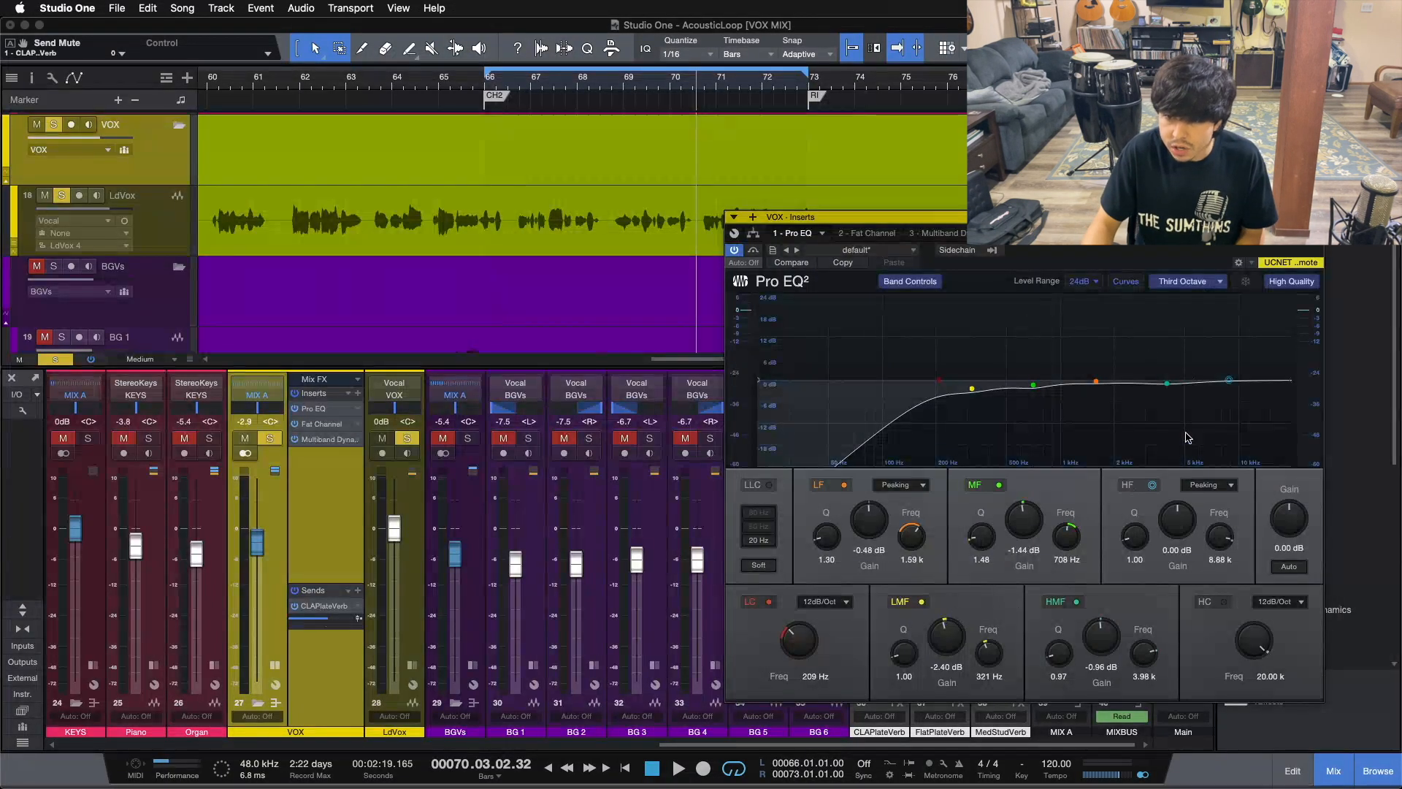
{"action": "left_click", "coordinate": [854, 232]}
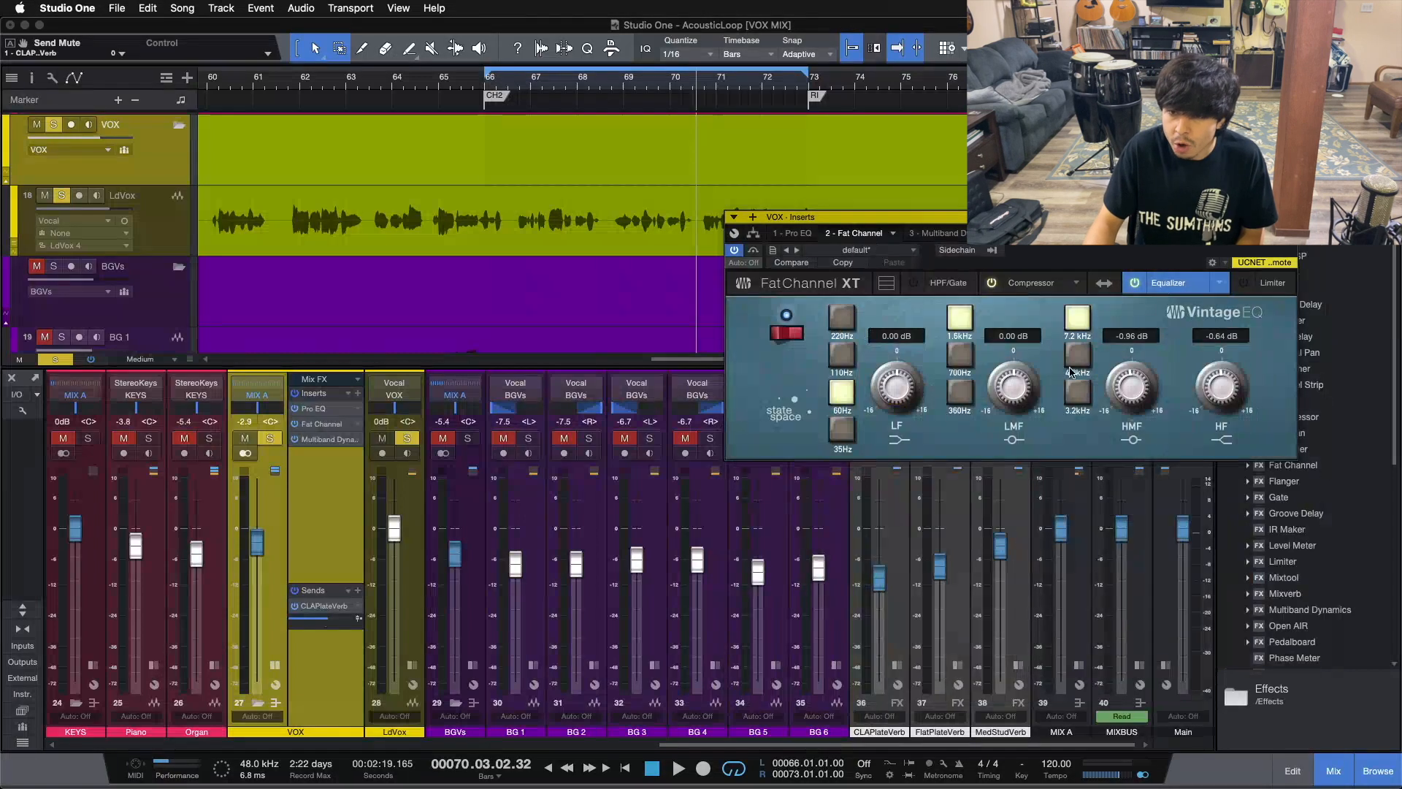
{"action": "left_click", "coordinate": [1024, 281]}
{"action": "left_click_drag", "start_coordinate": [1036, 246], "coordinate": [978, 443]}
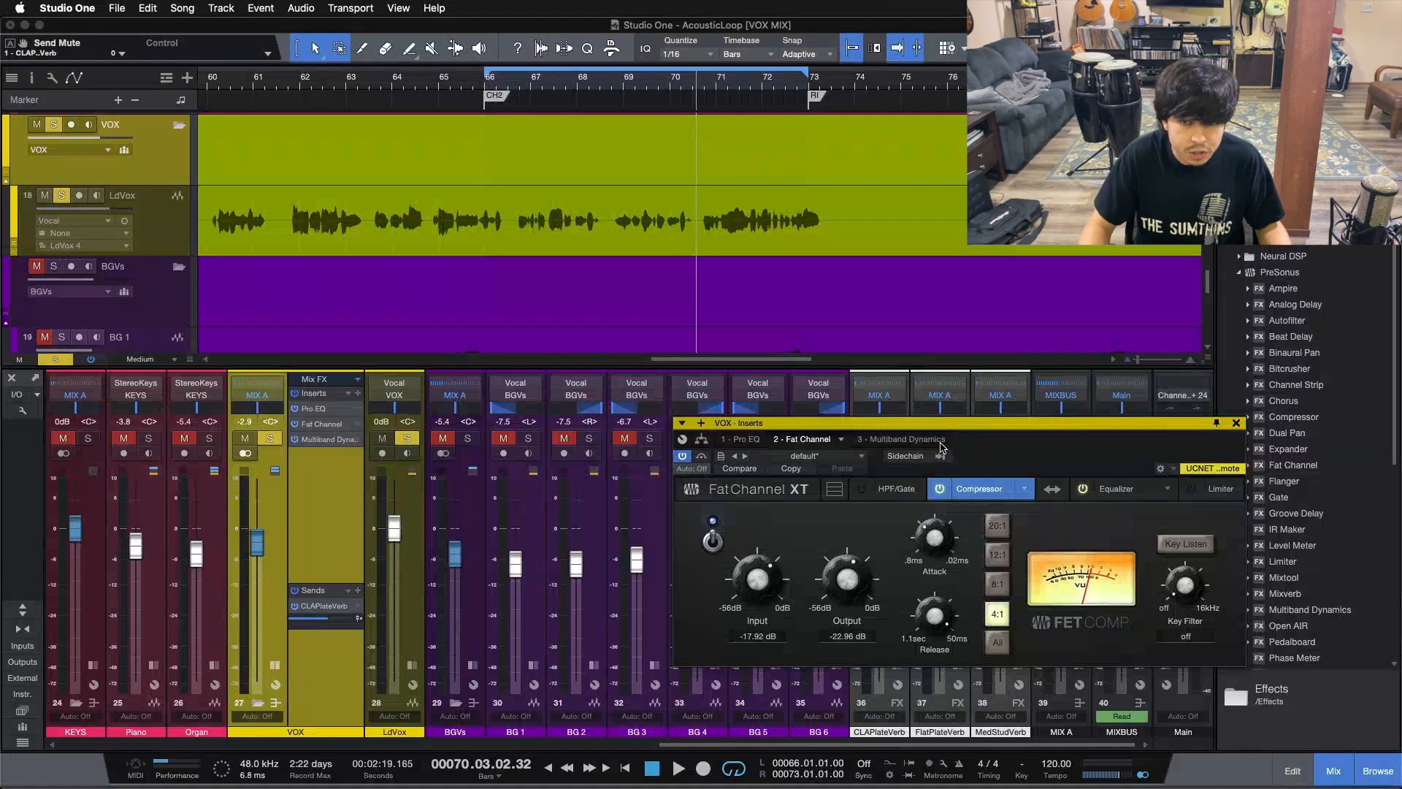
{"action": "left_click", "coordinate": [942, 440]}
{"action": "left_click_drag", "start_coordinate": [1031, 456], "coordinate": [912, 350]}
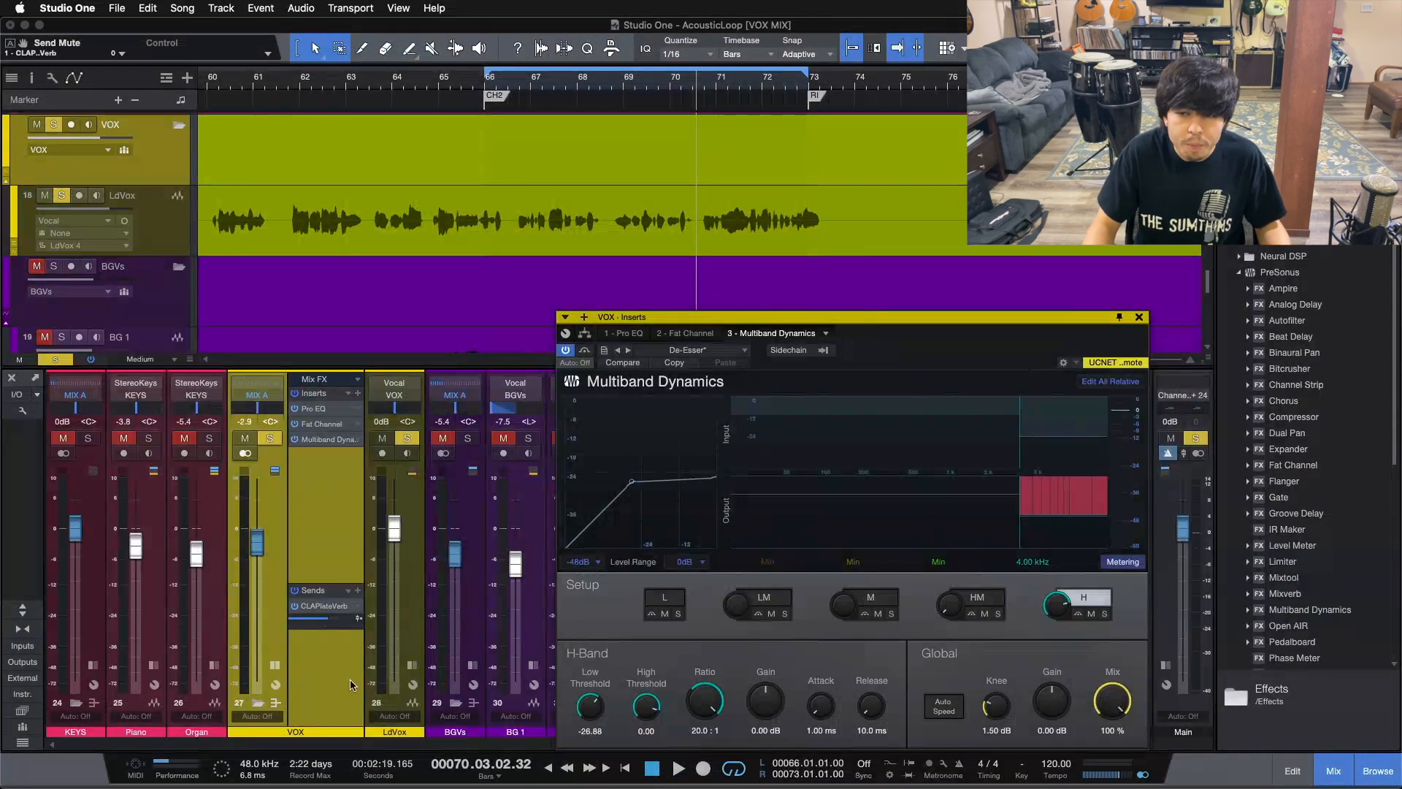
{"action": "left_click", "coordinate": [1138, 317]}
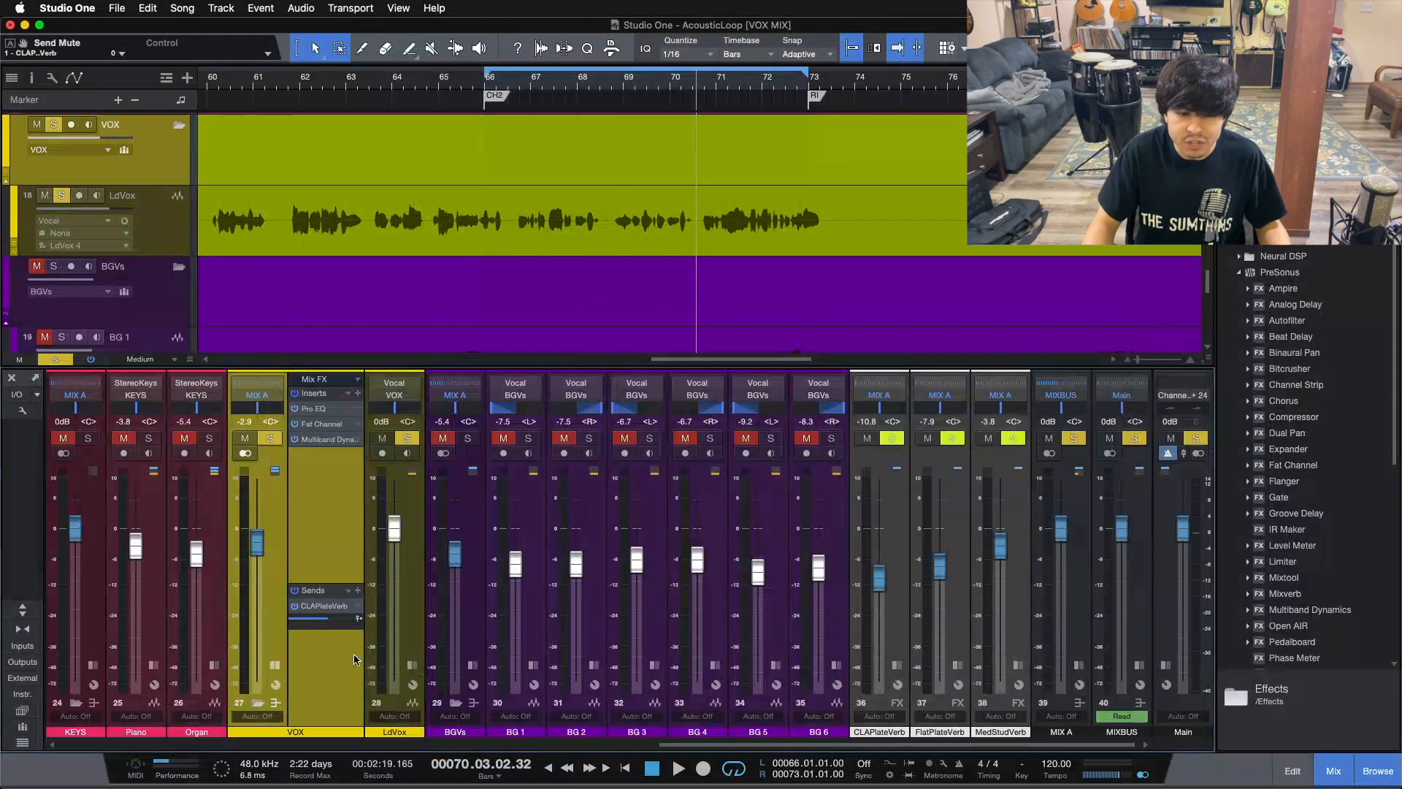